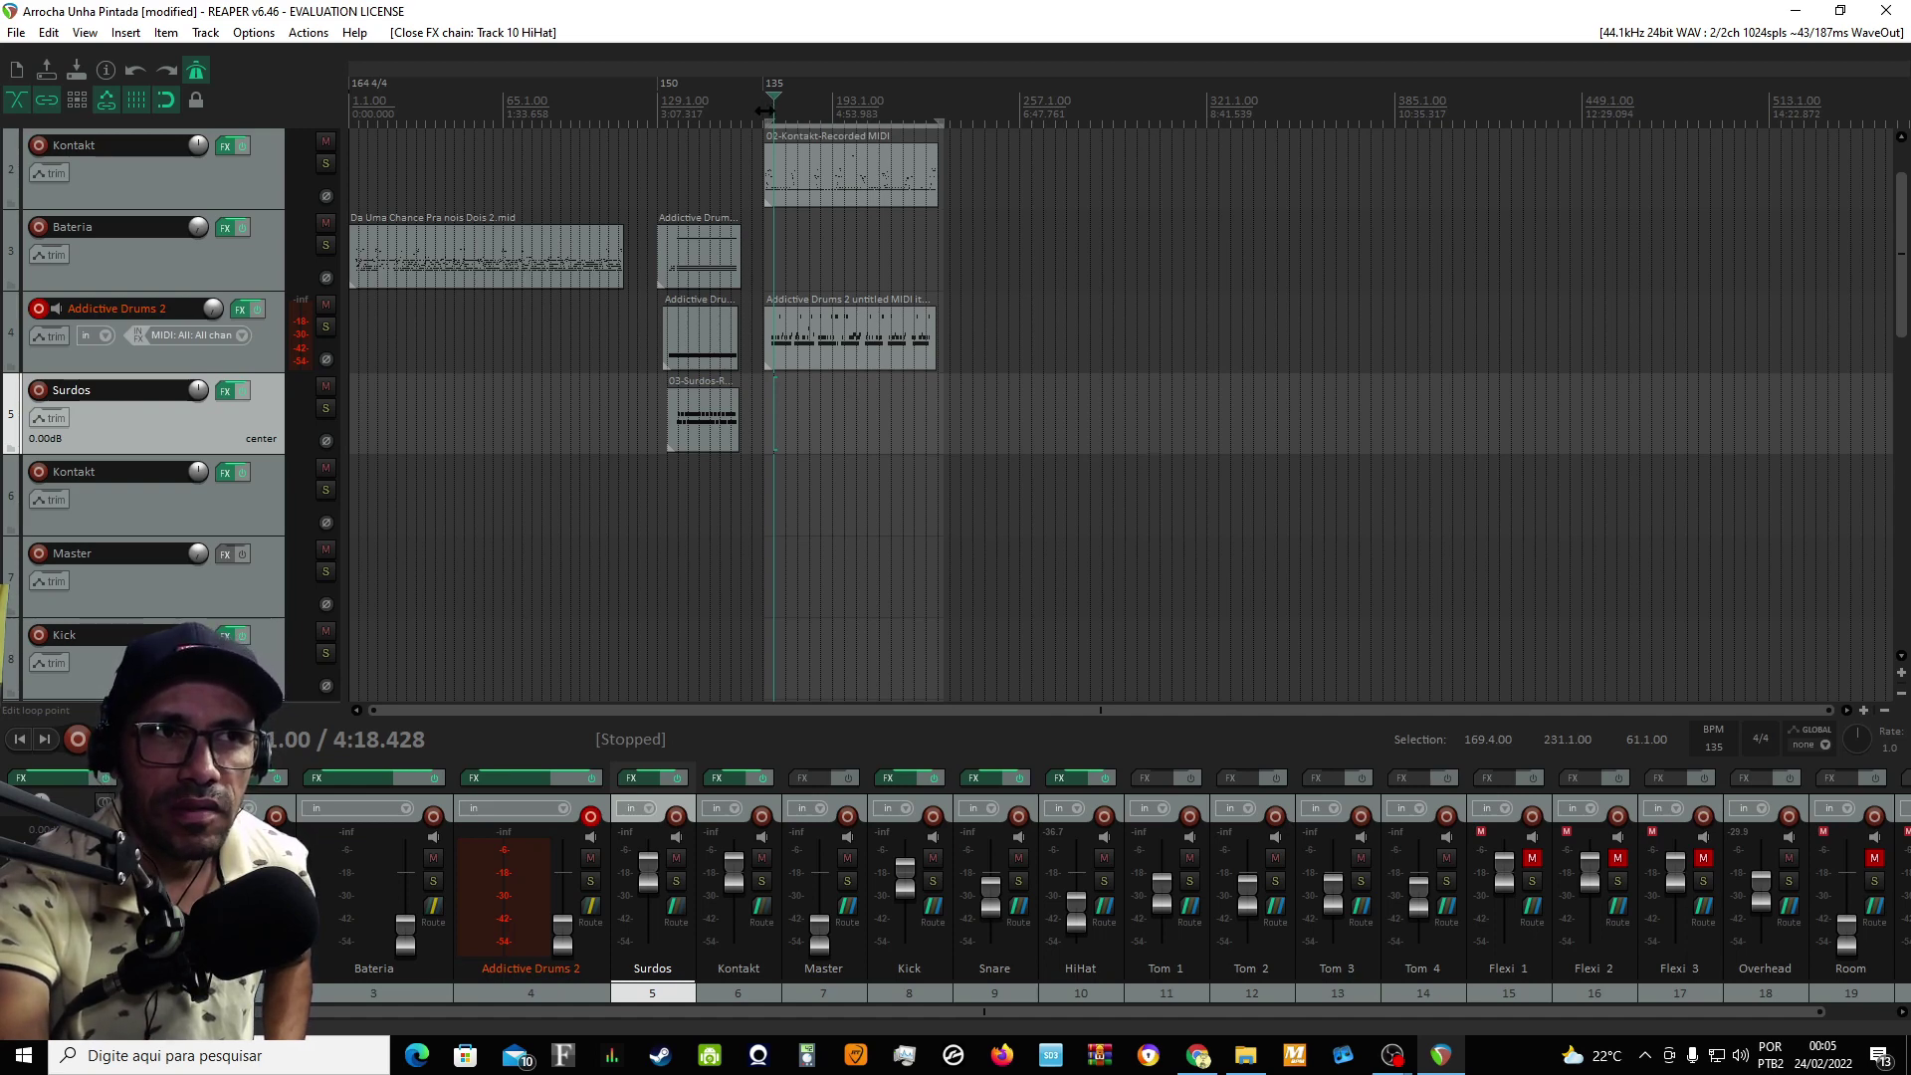
- Play back the section from the 135 BPM tempo marker at its current tempo, and stop playback
click(765, 103)
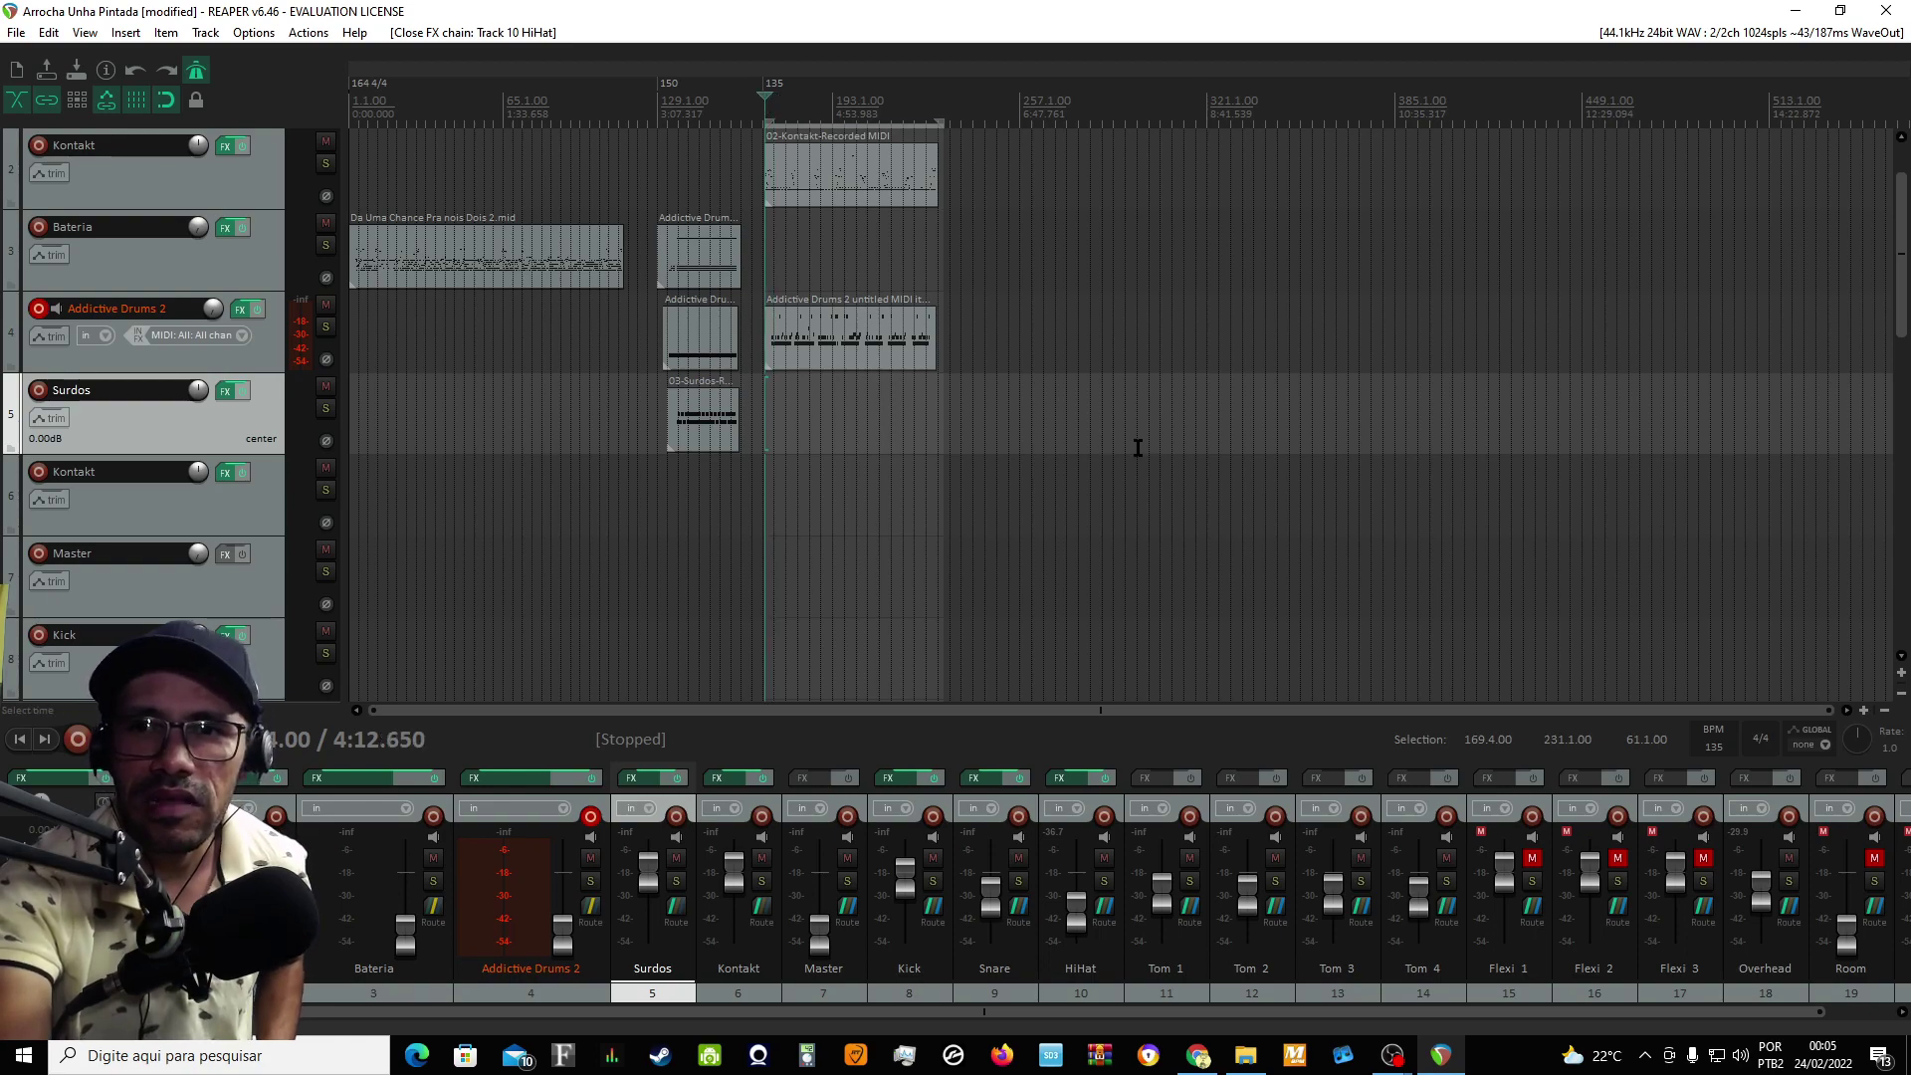
scroll(951, 477, up, 5)
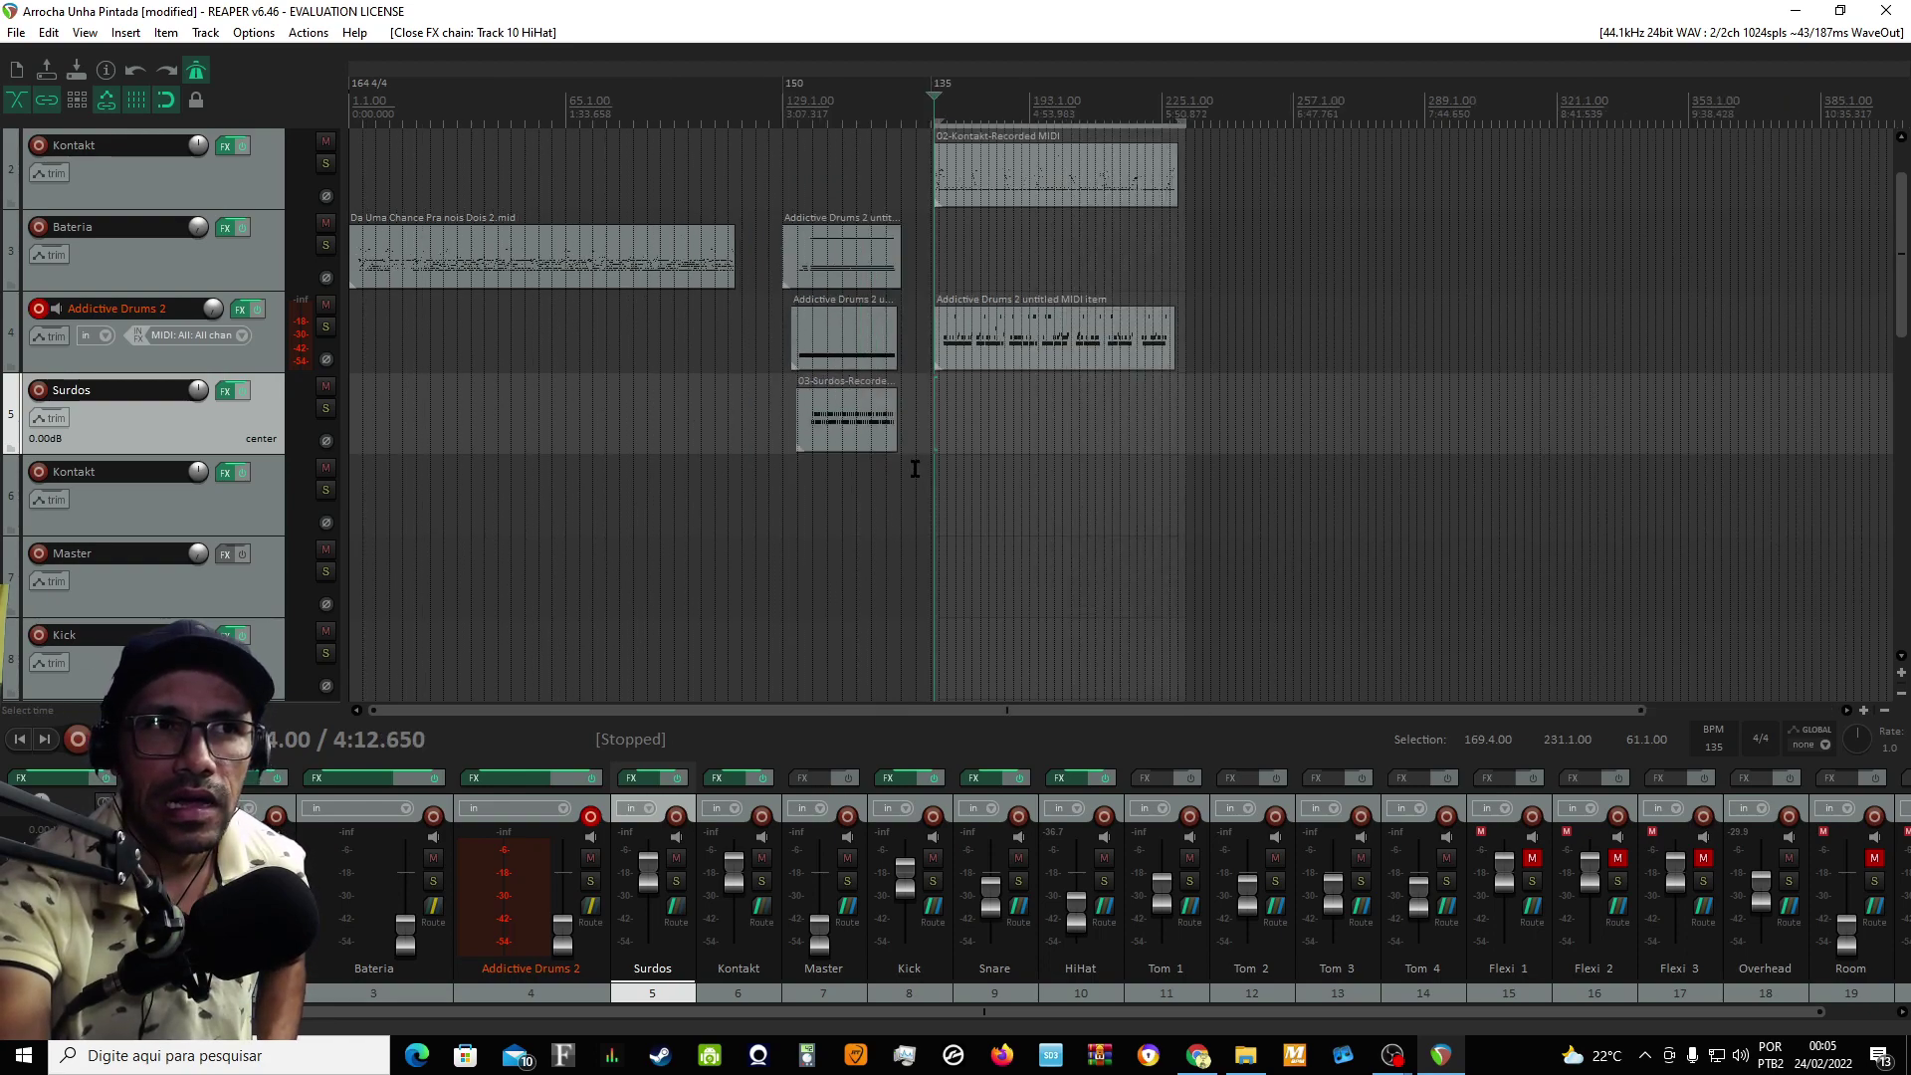
key(space)
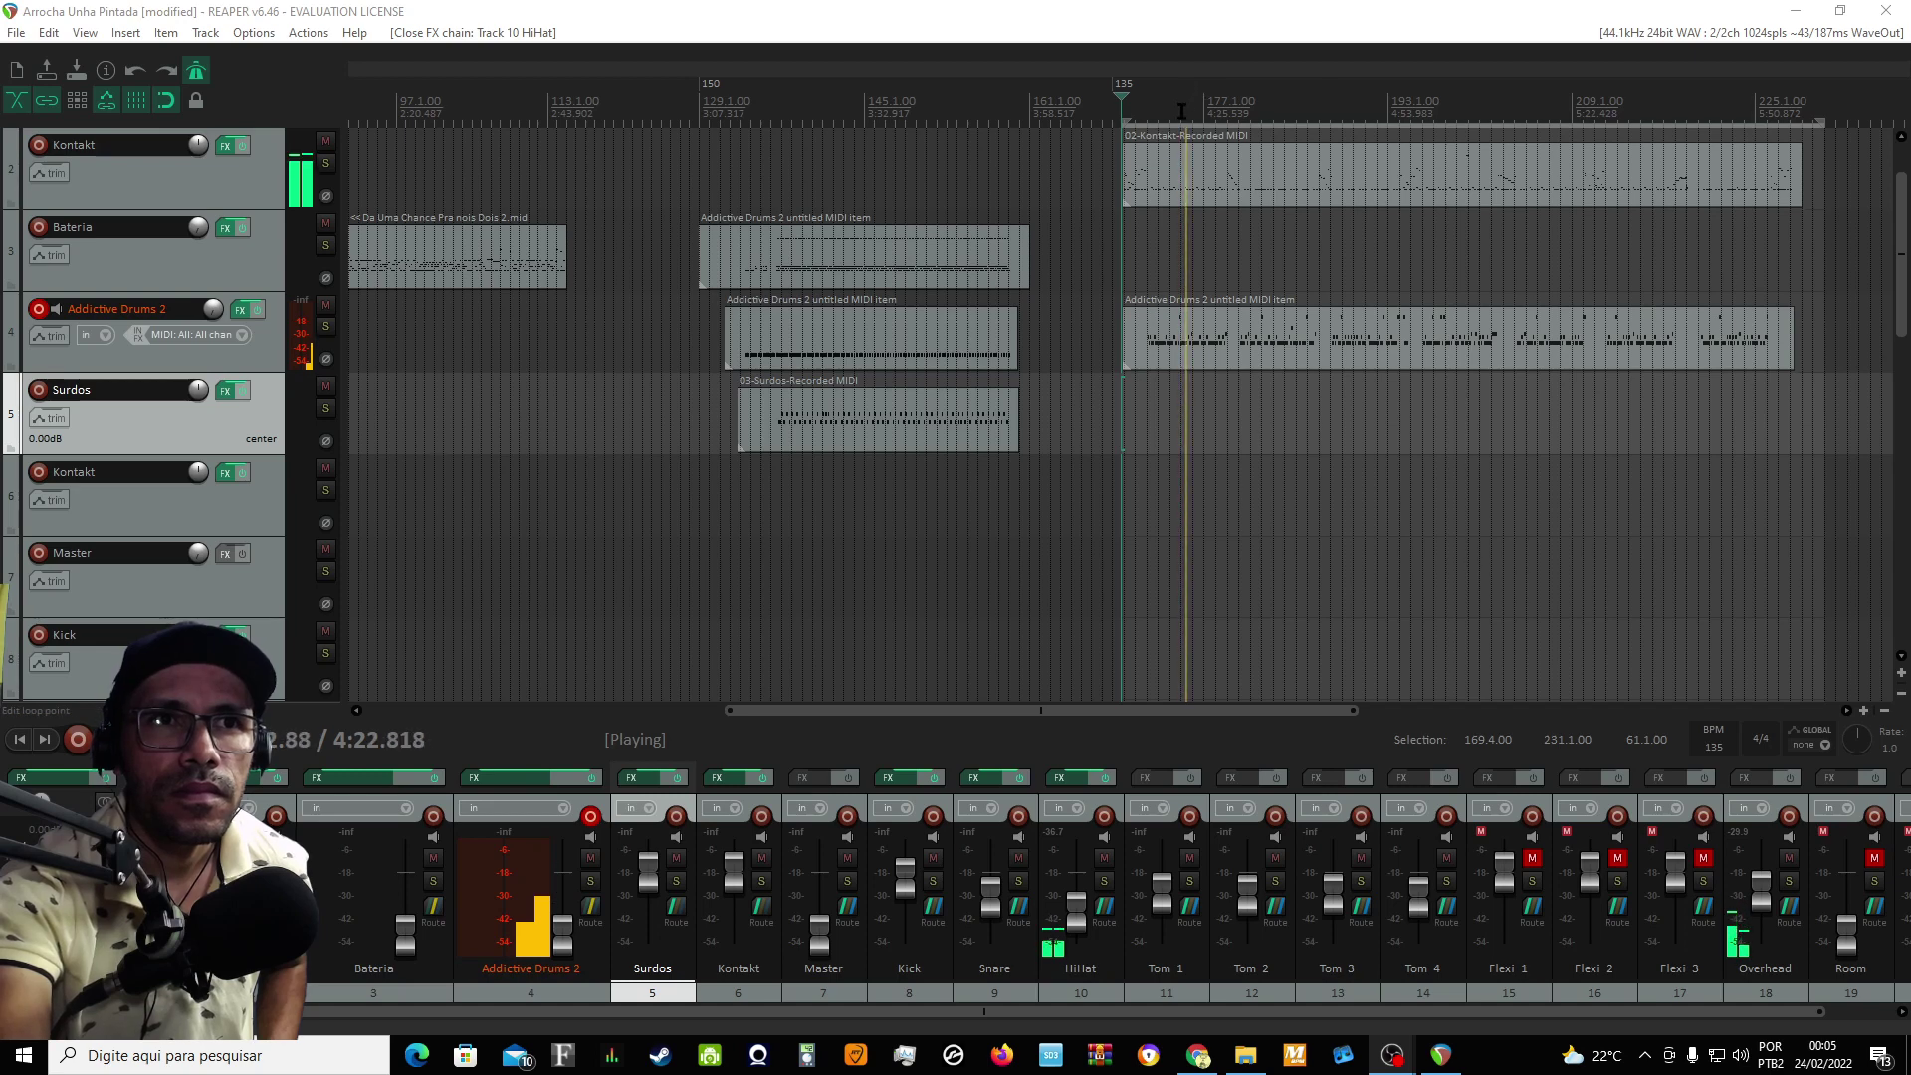
key(space)
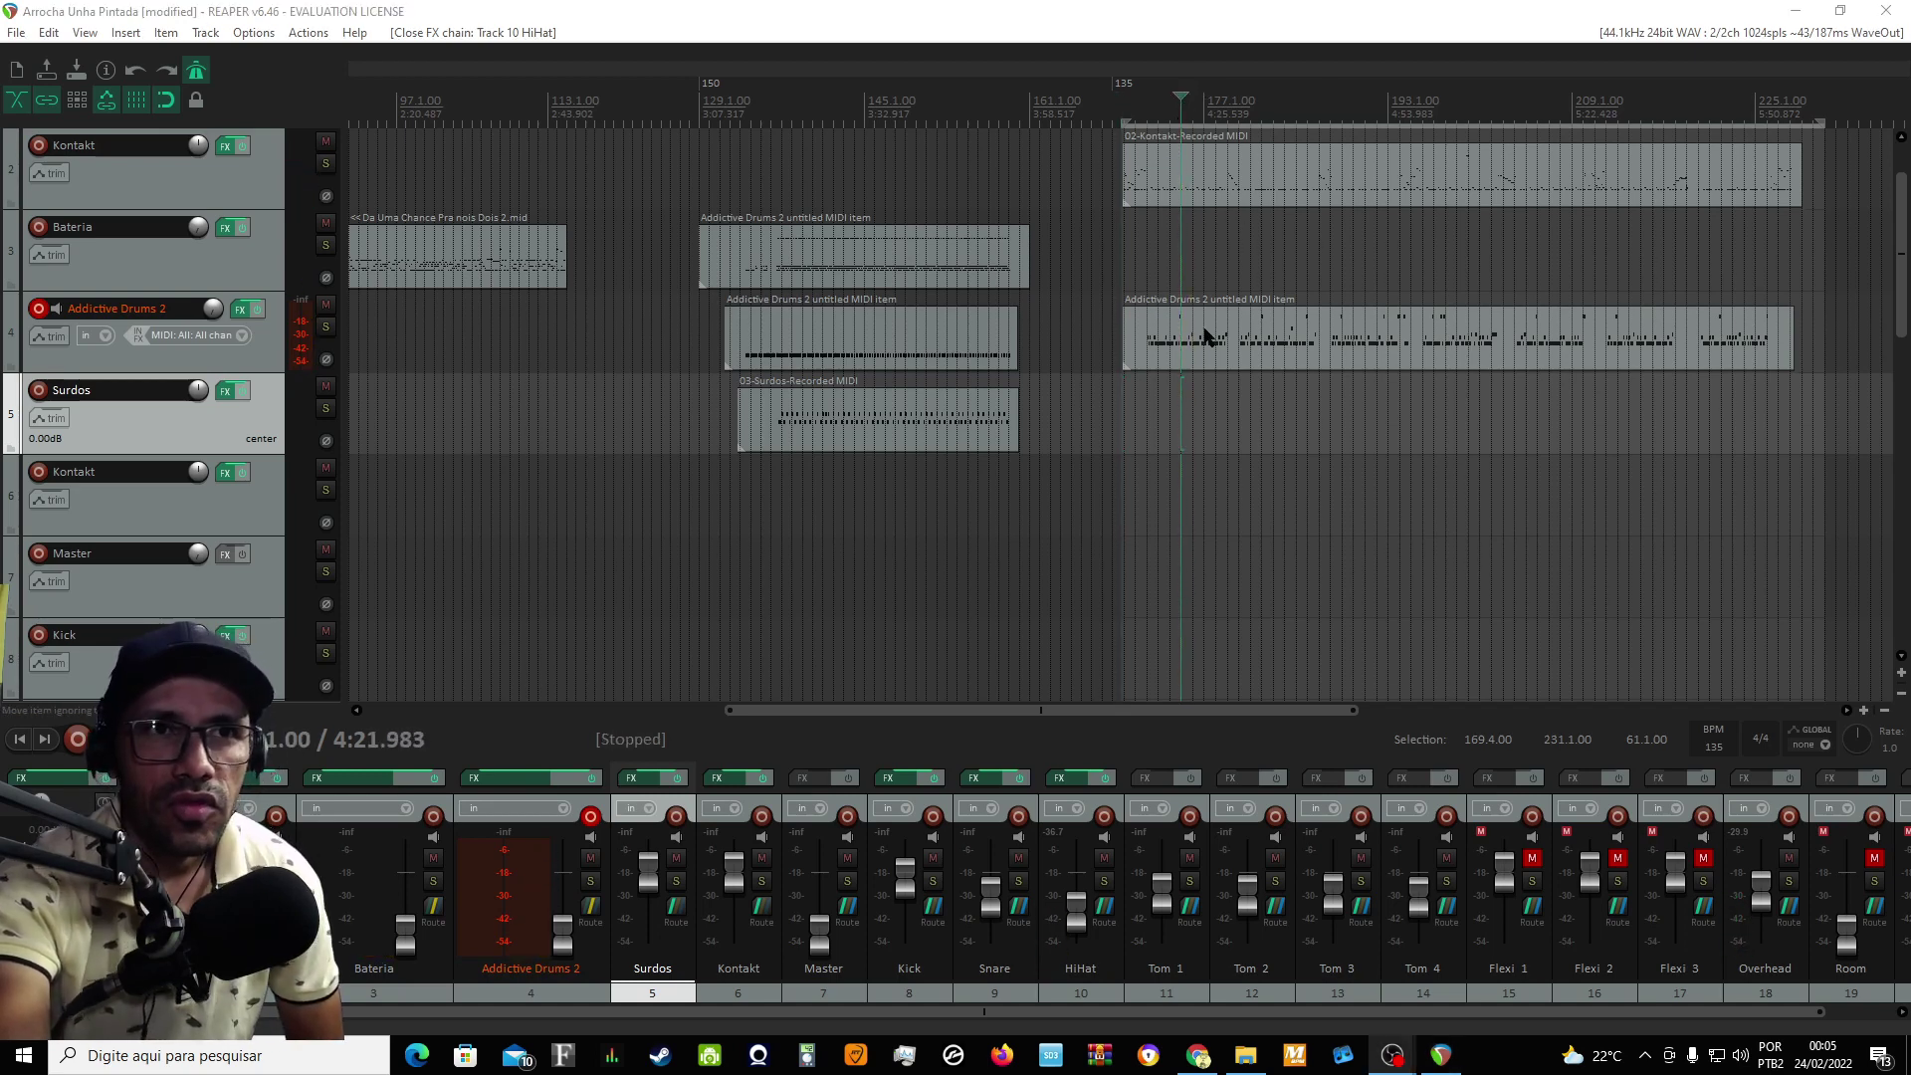
scroll(1206, 335, down, 4)
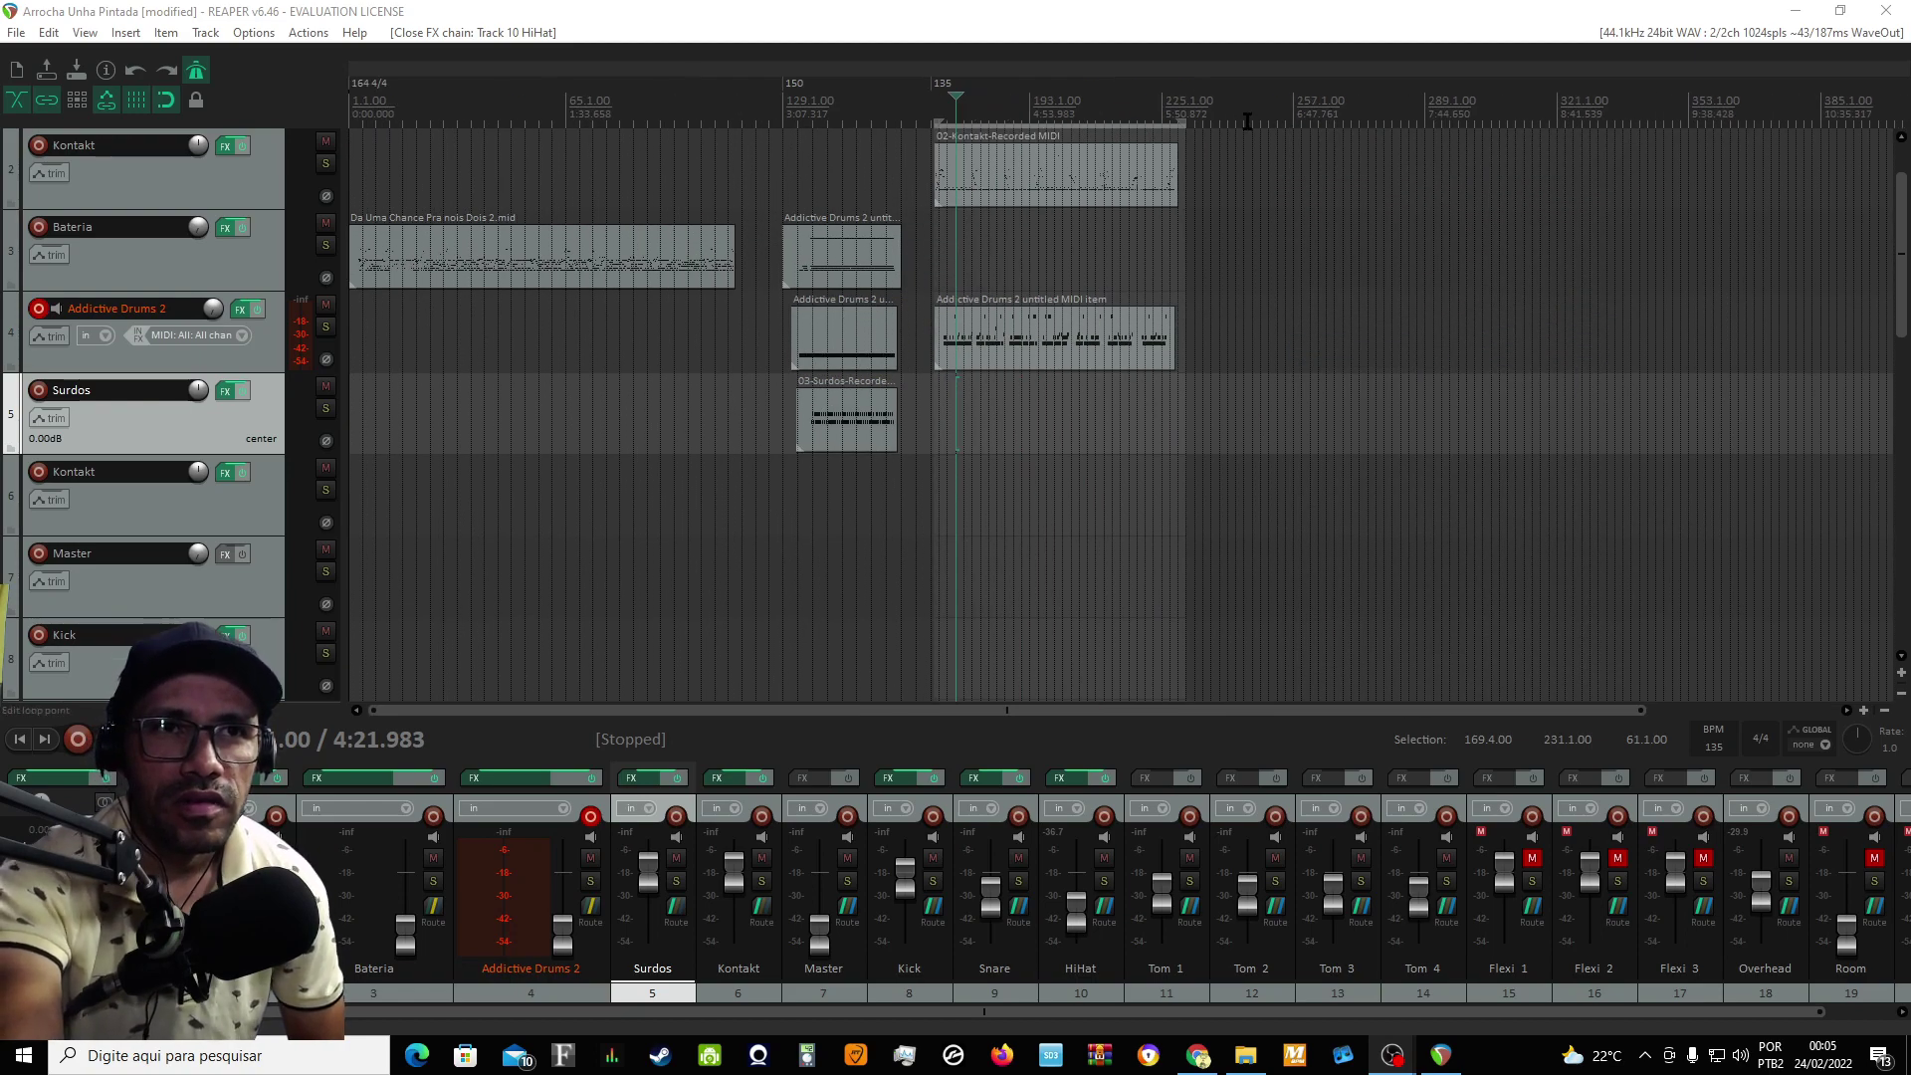
click(1294, 117)
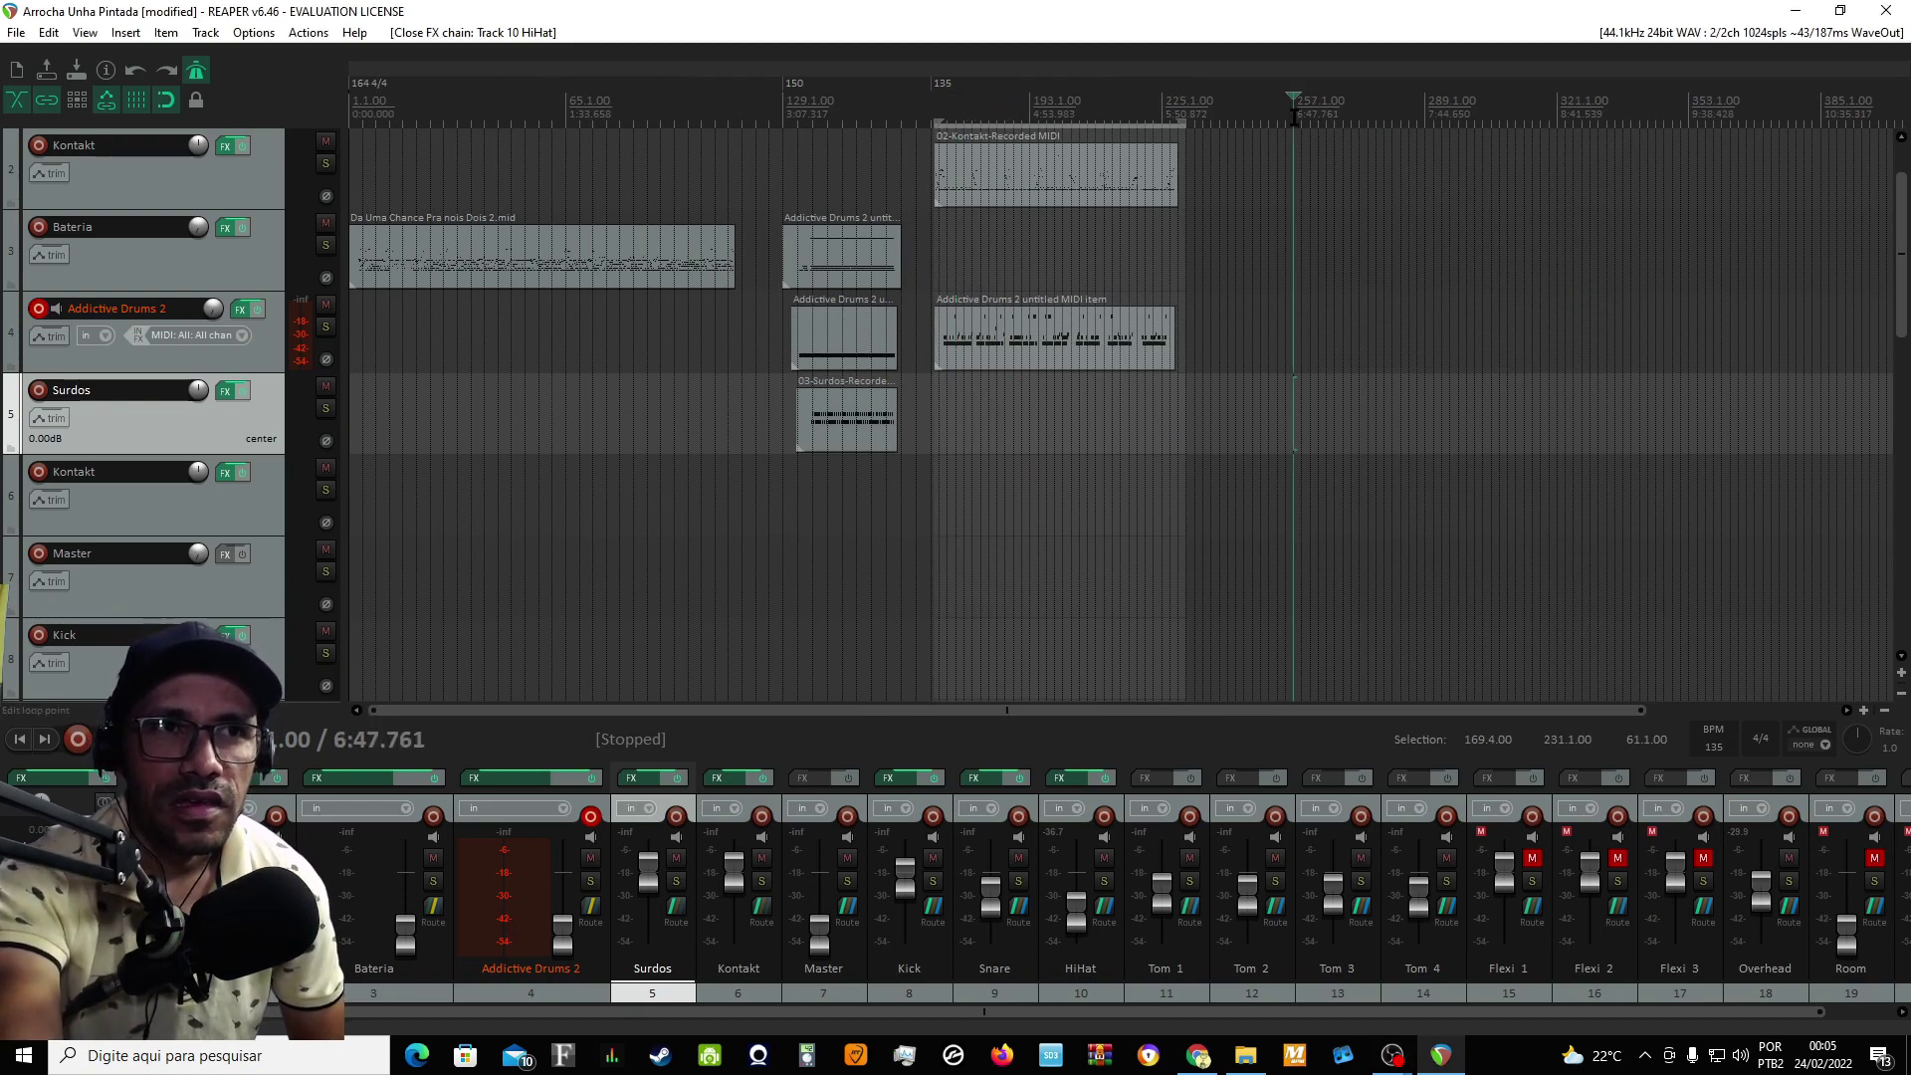
scroll(1192, 155, up, 1)
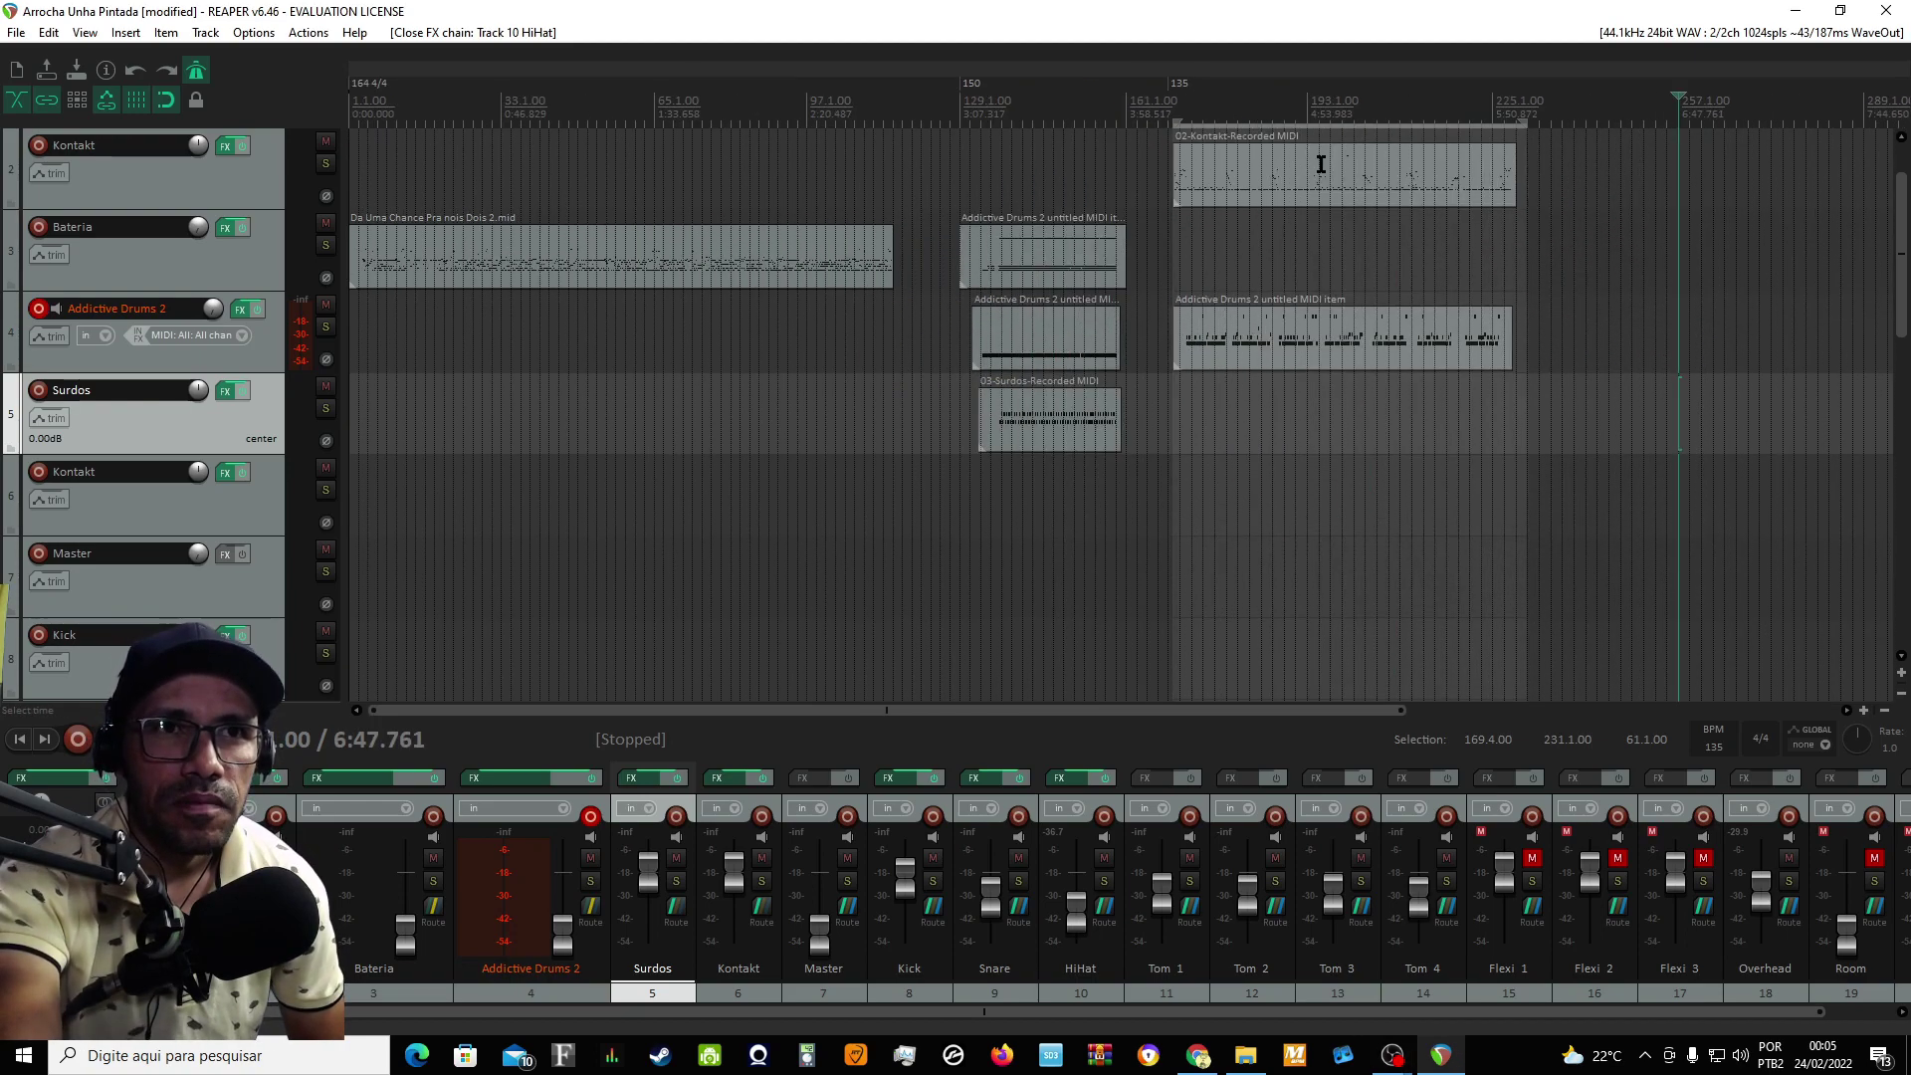
right_click(1679, 113)
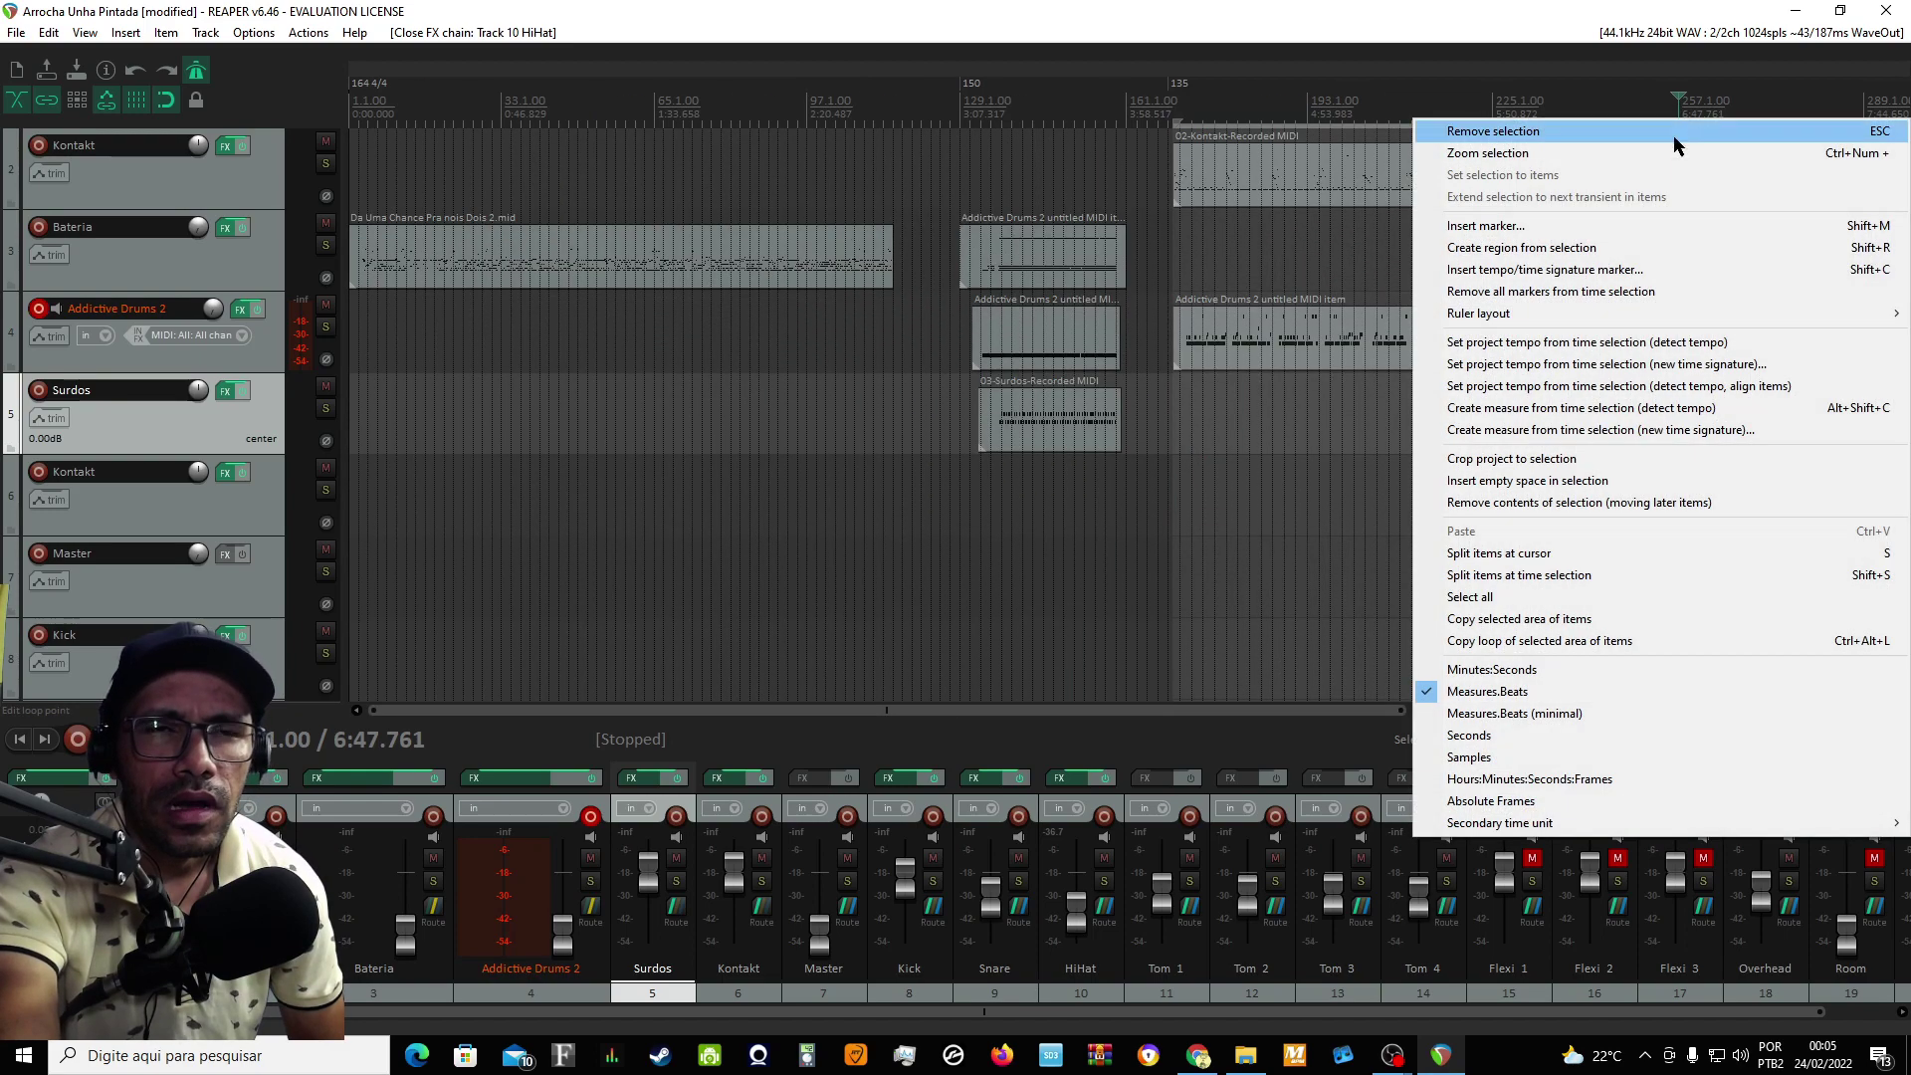
click(1178, 93)
scroll(1199, 194, up, 8)
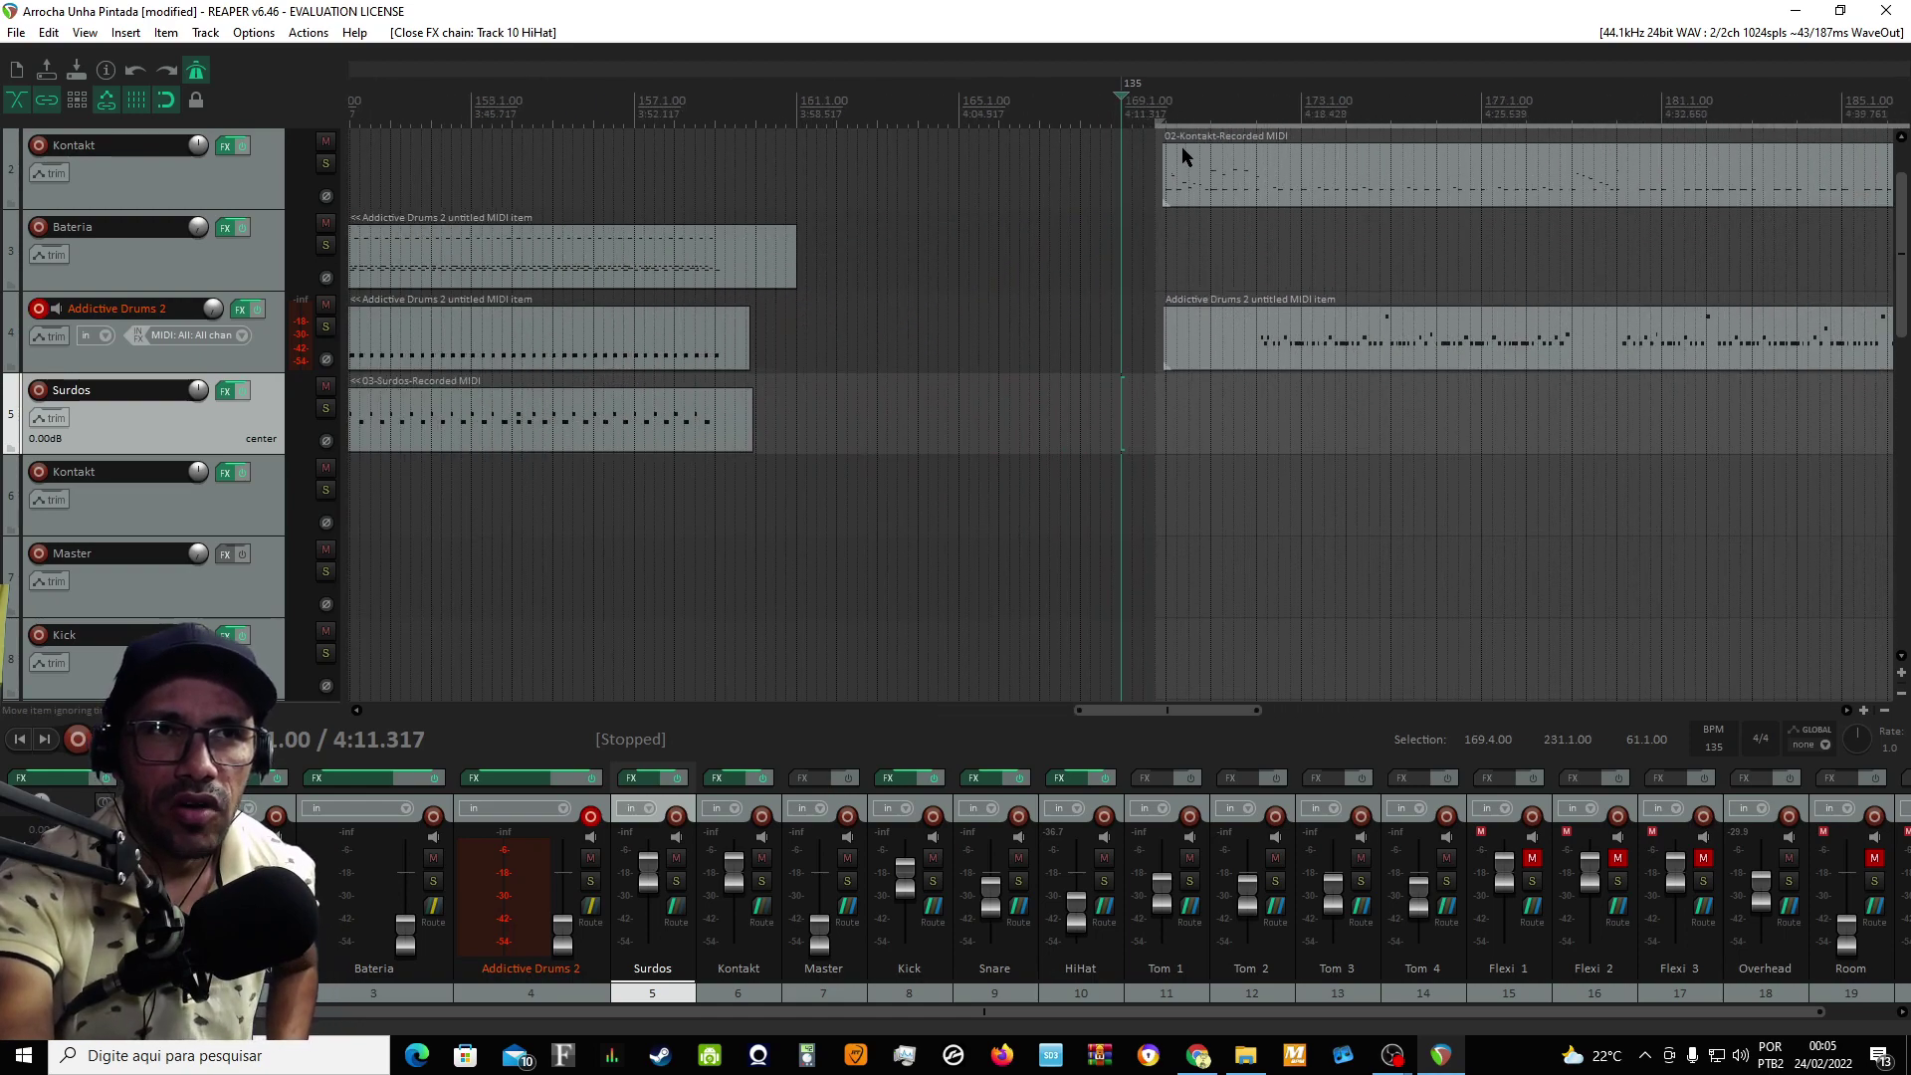
right_click(1125, 96)
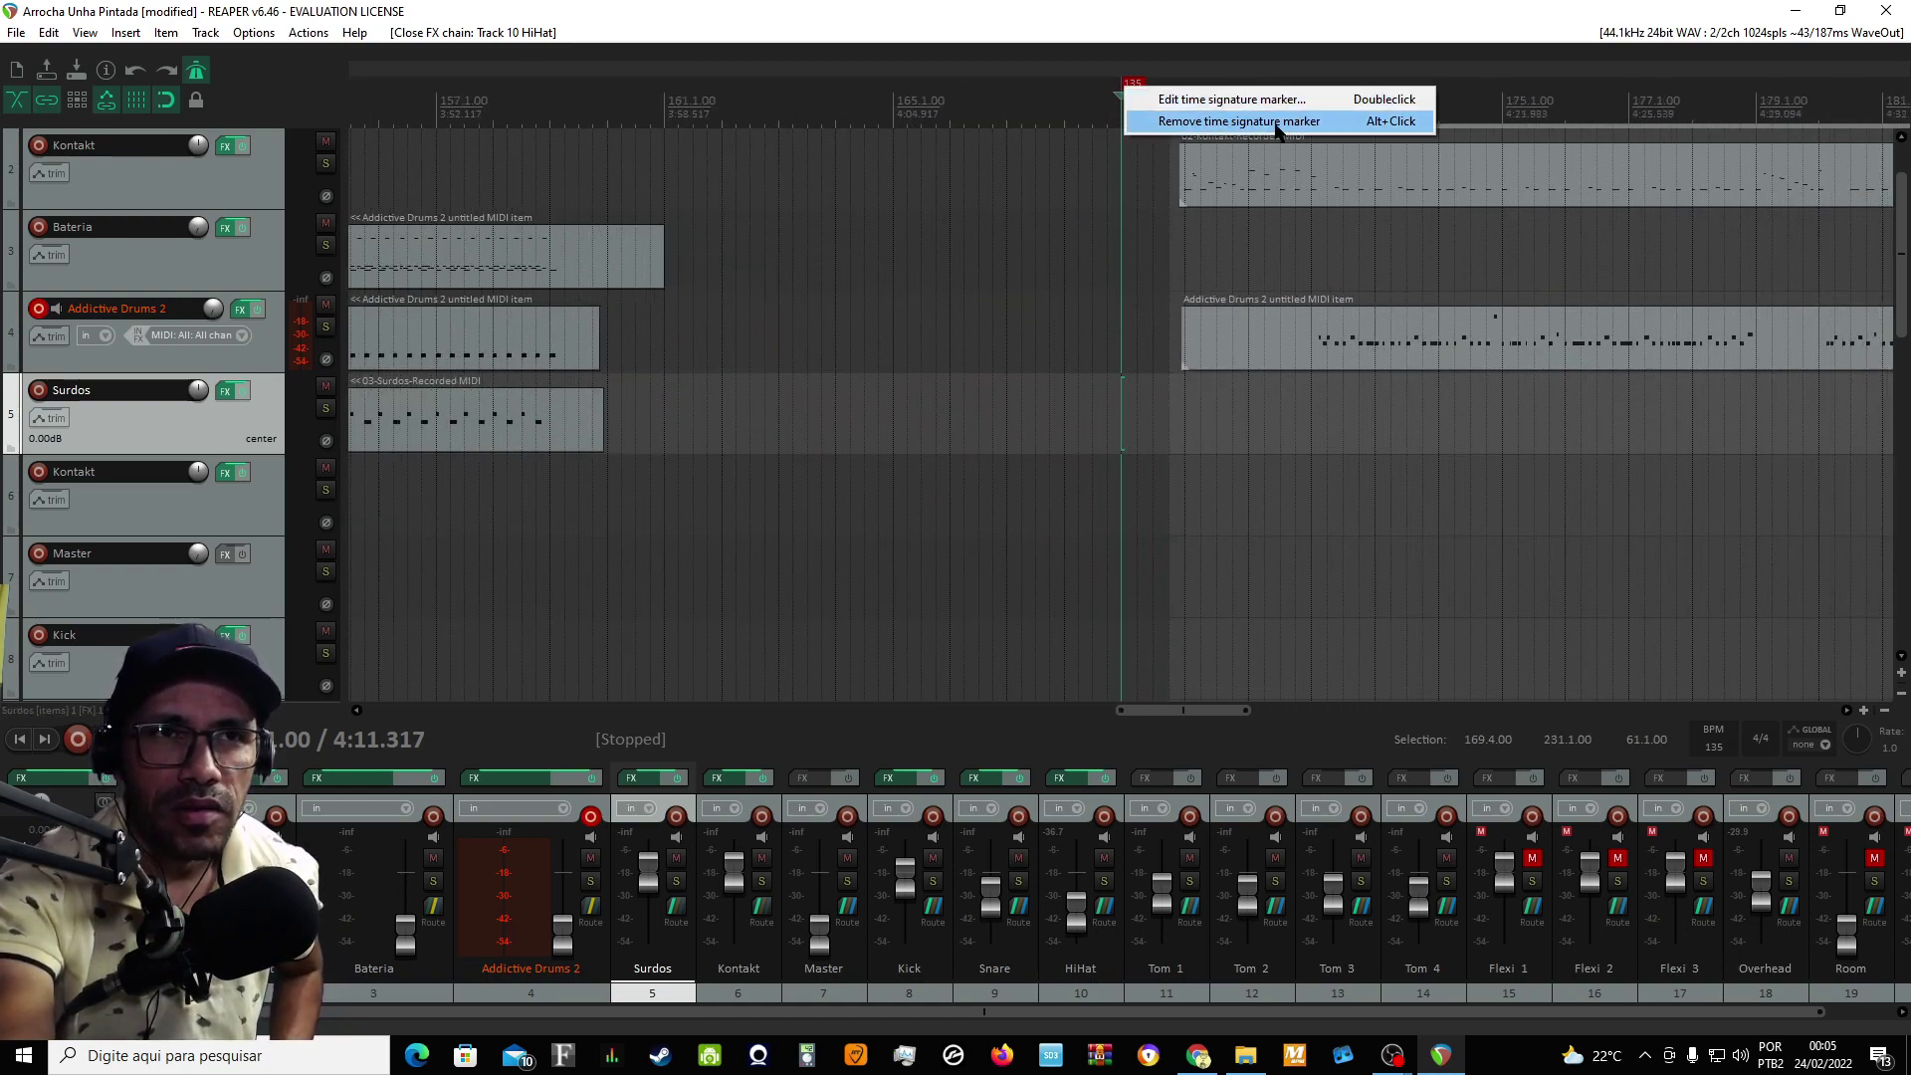
click(1573, 130)
scroll(1593, 127, down, 8)
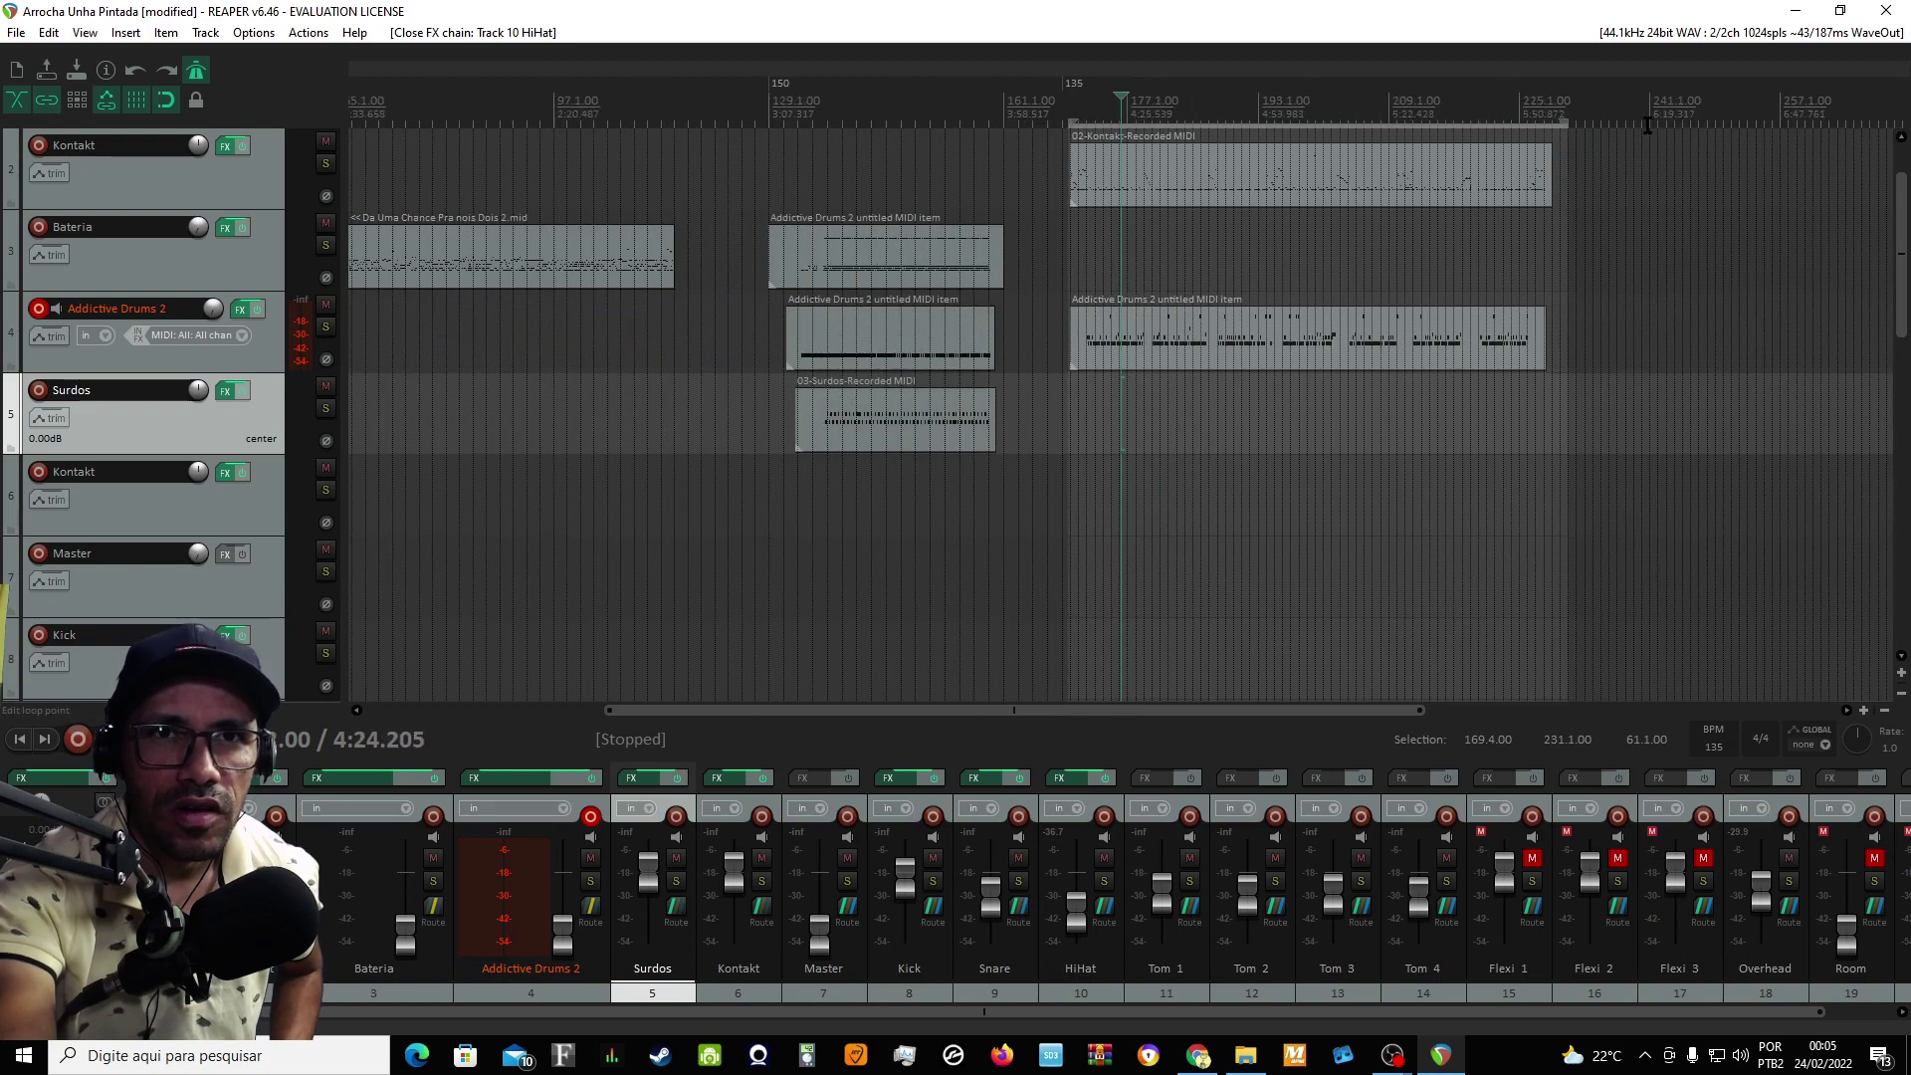
- Insert a tempo marker at position 235.1.00, after the last MIDI items, with the tempo set to 155 BPM
click(1599, 110)
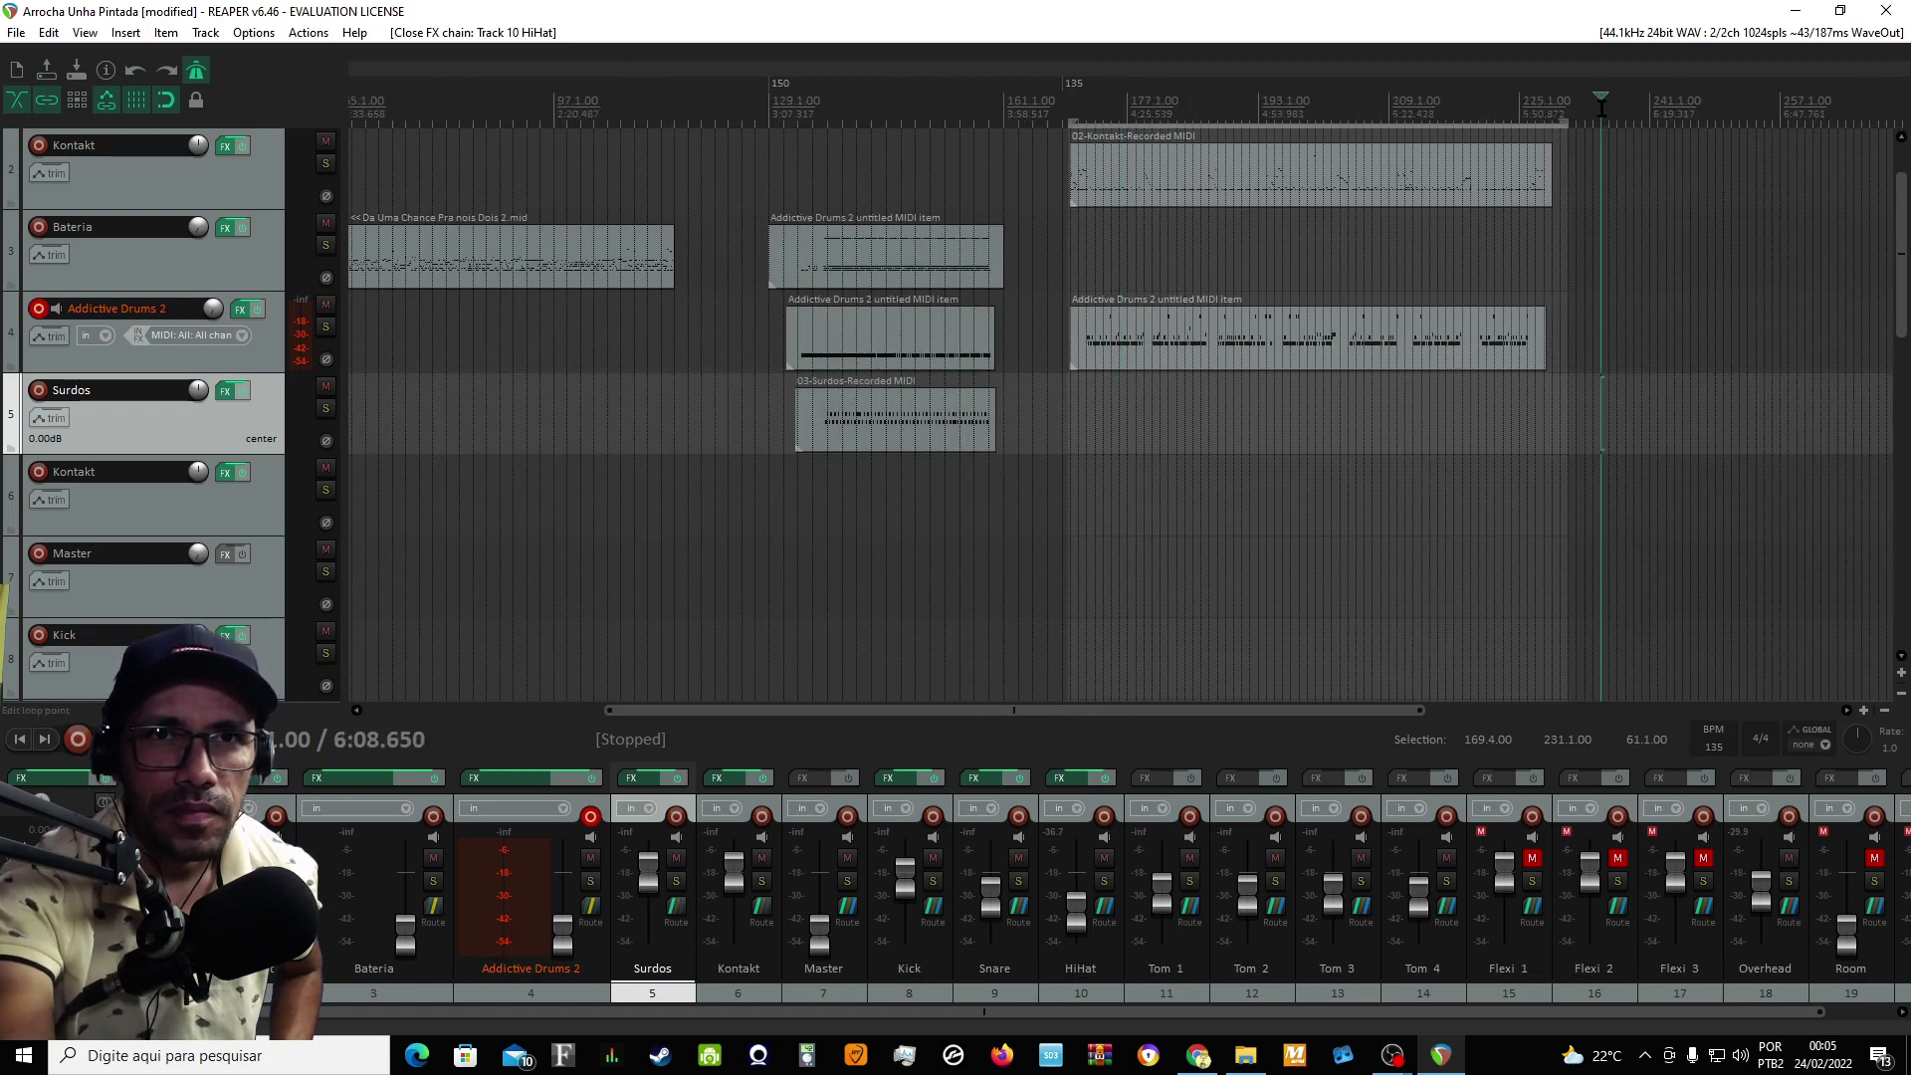
right_click(1600, 110)
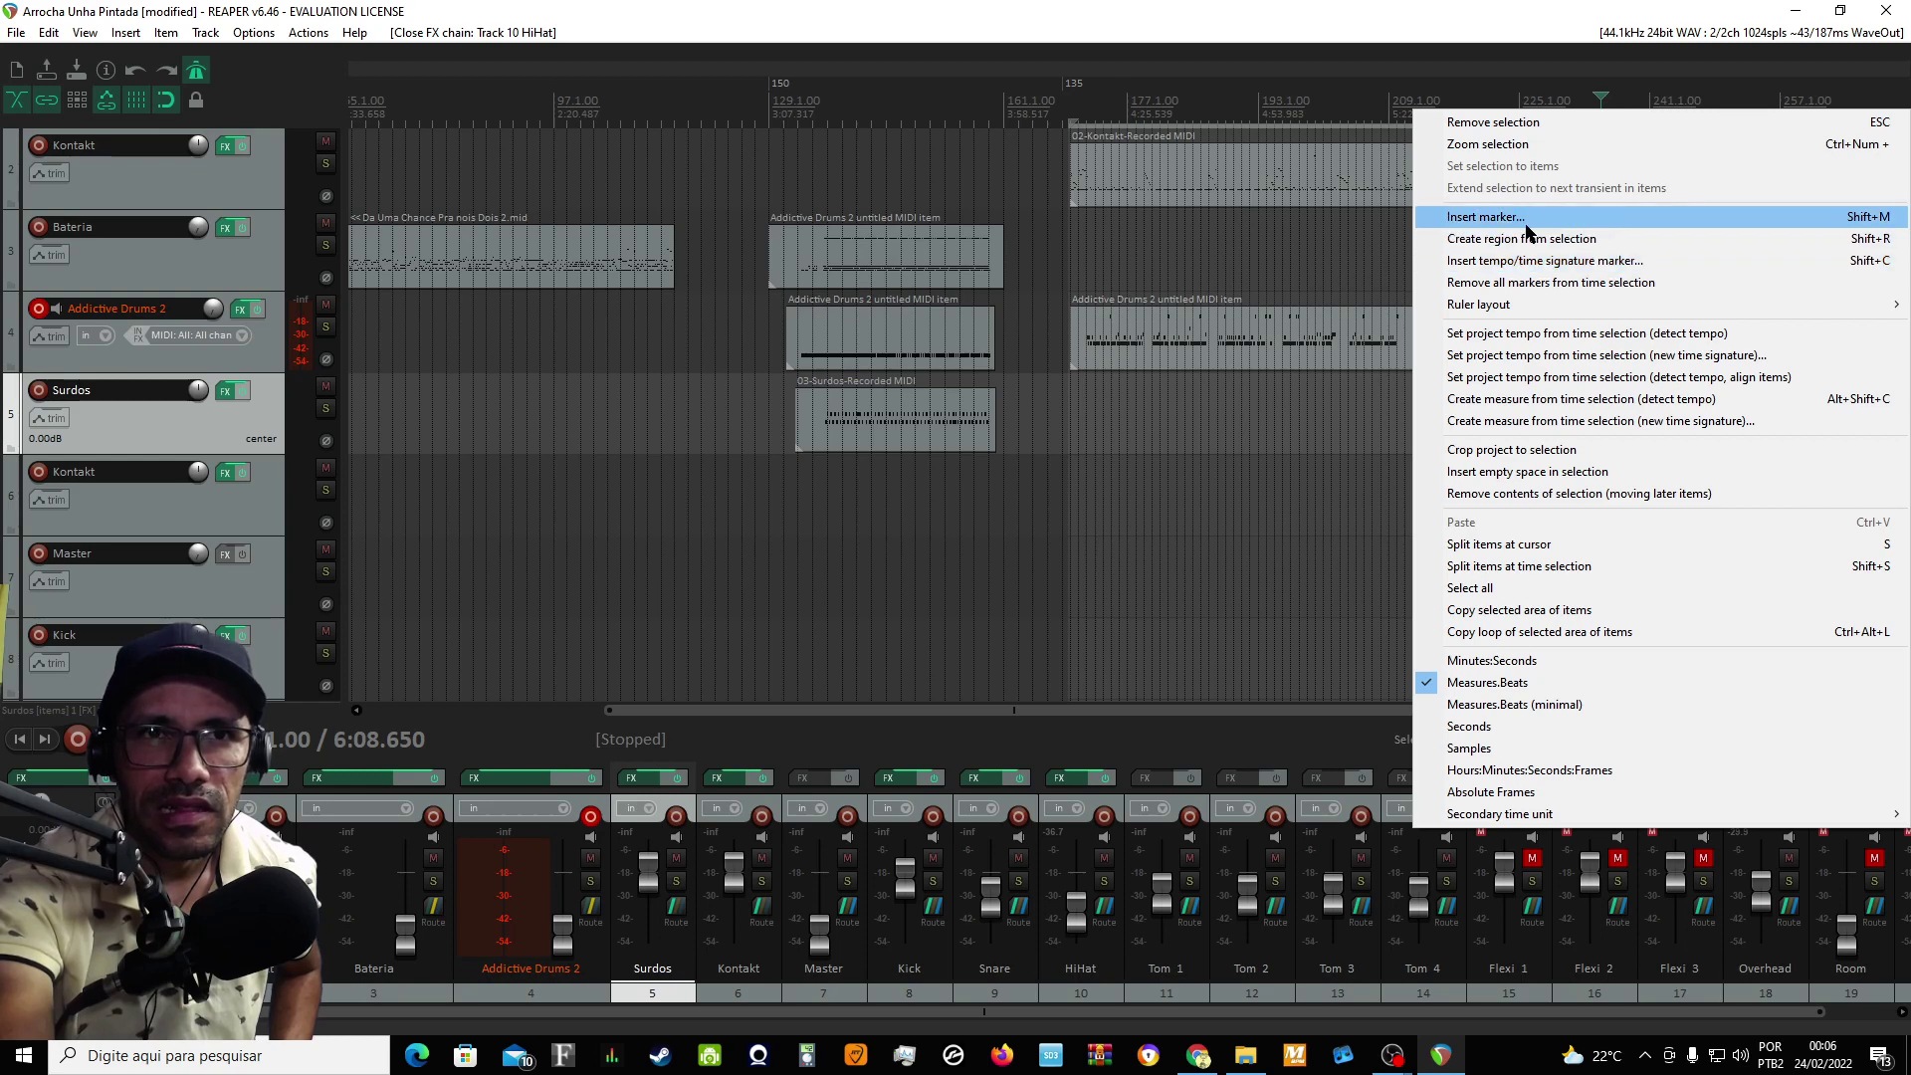
click(1528, 261)
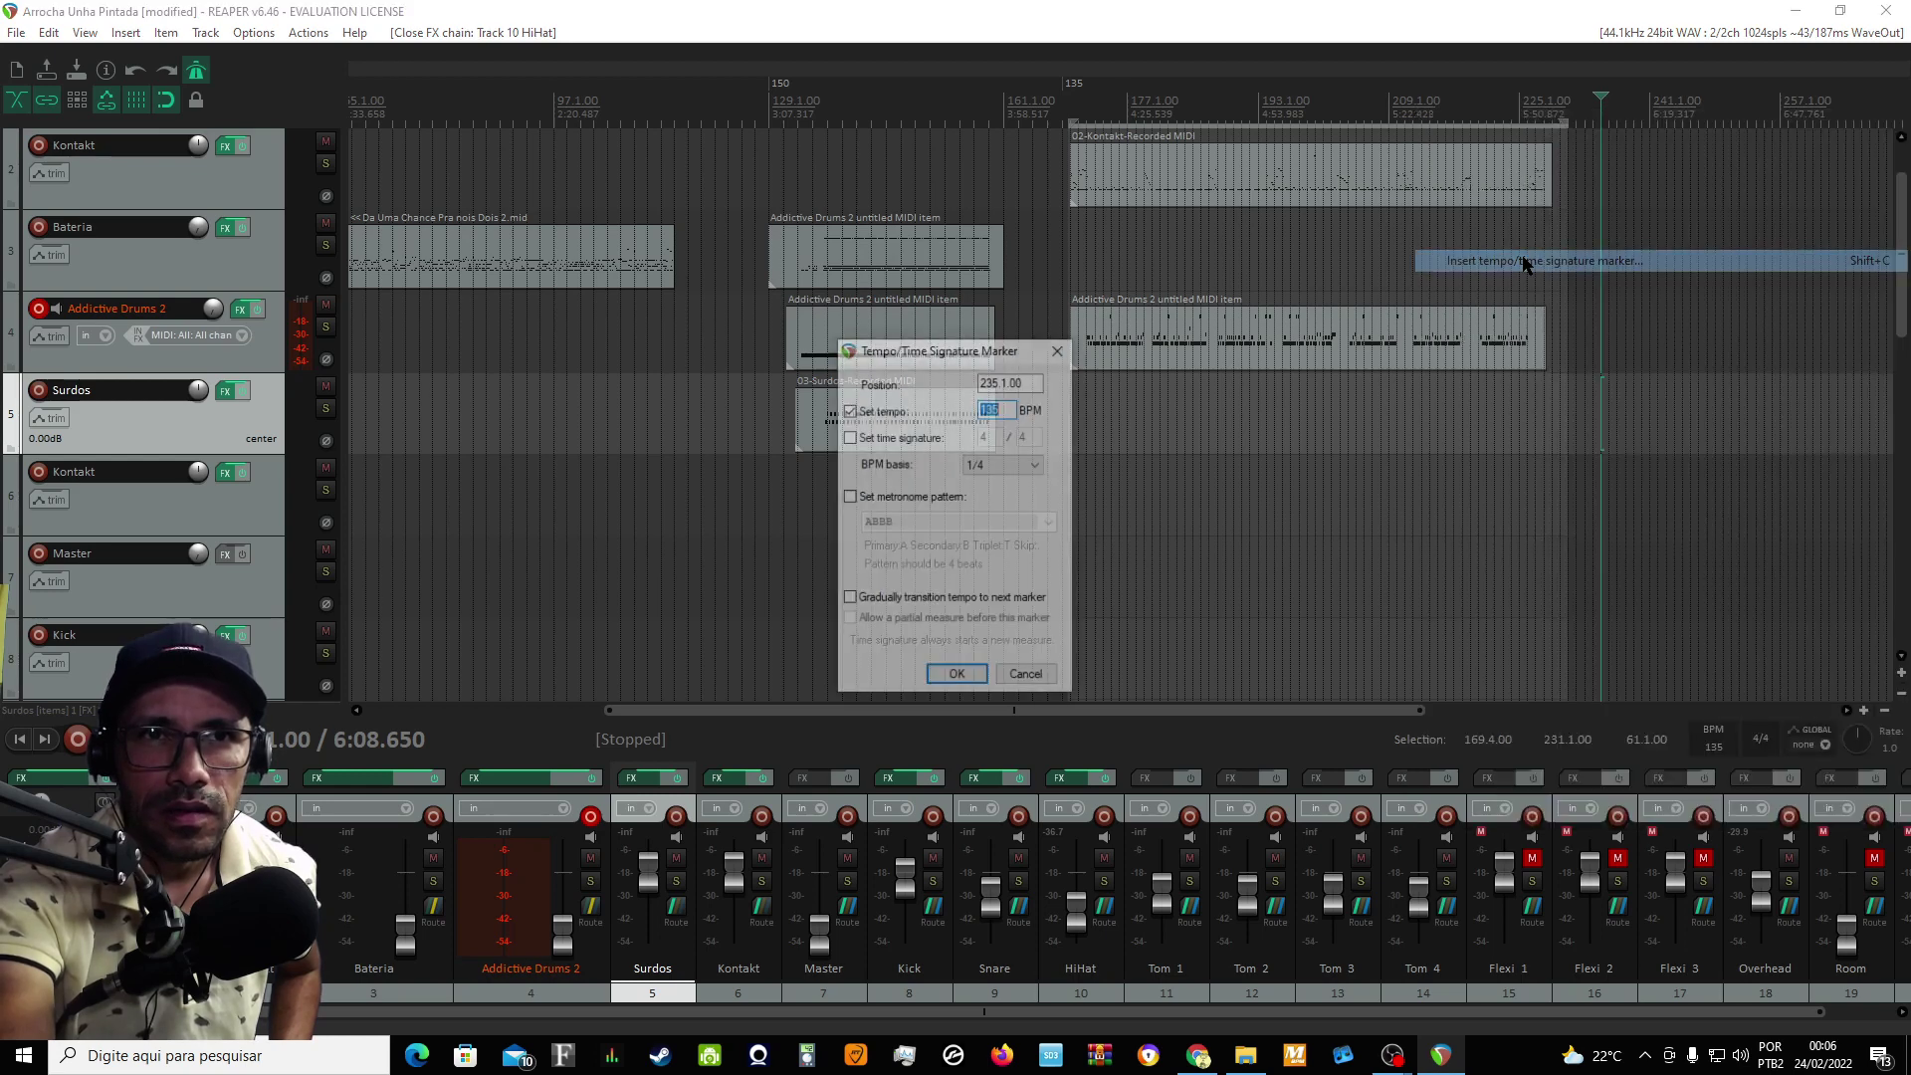
click(1006, 382)
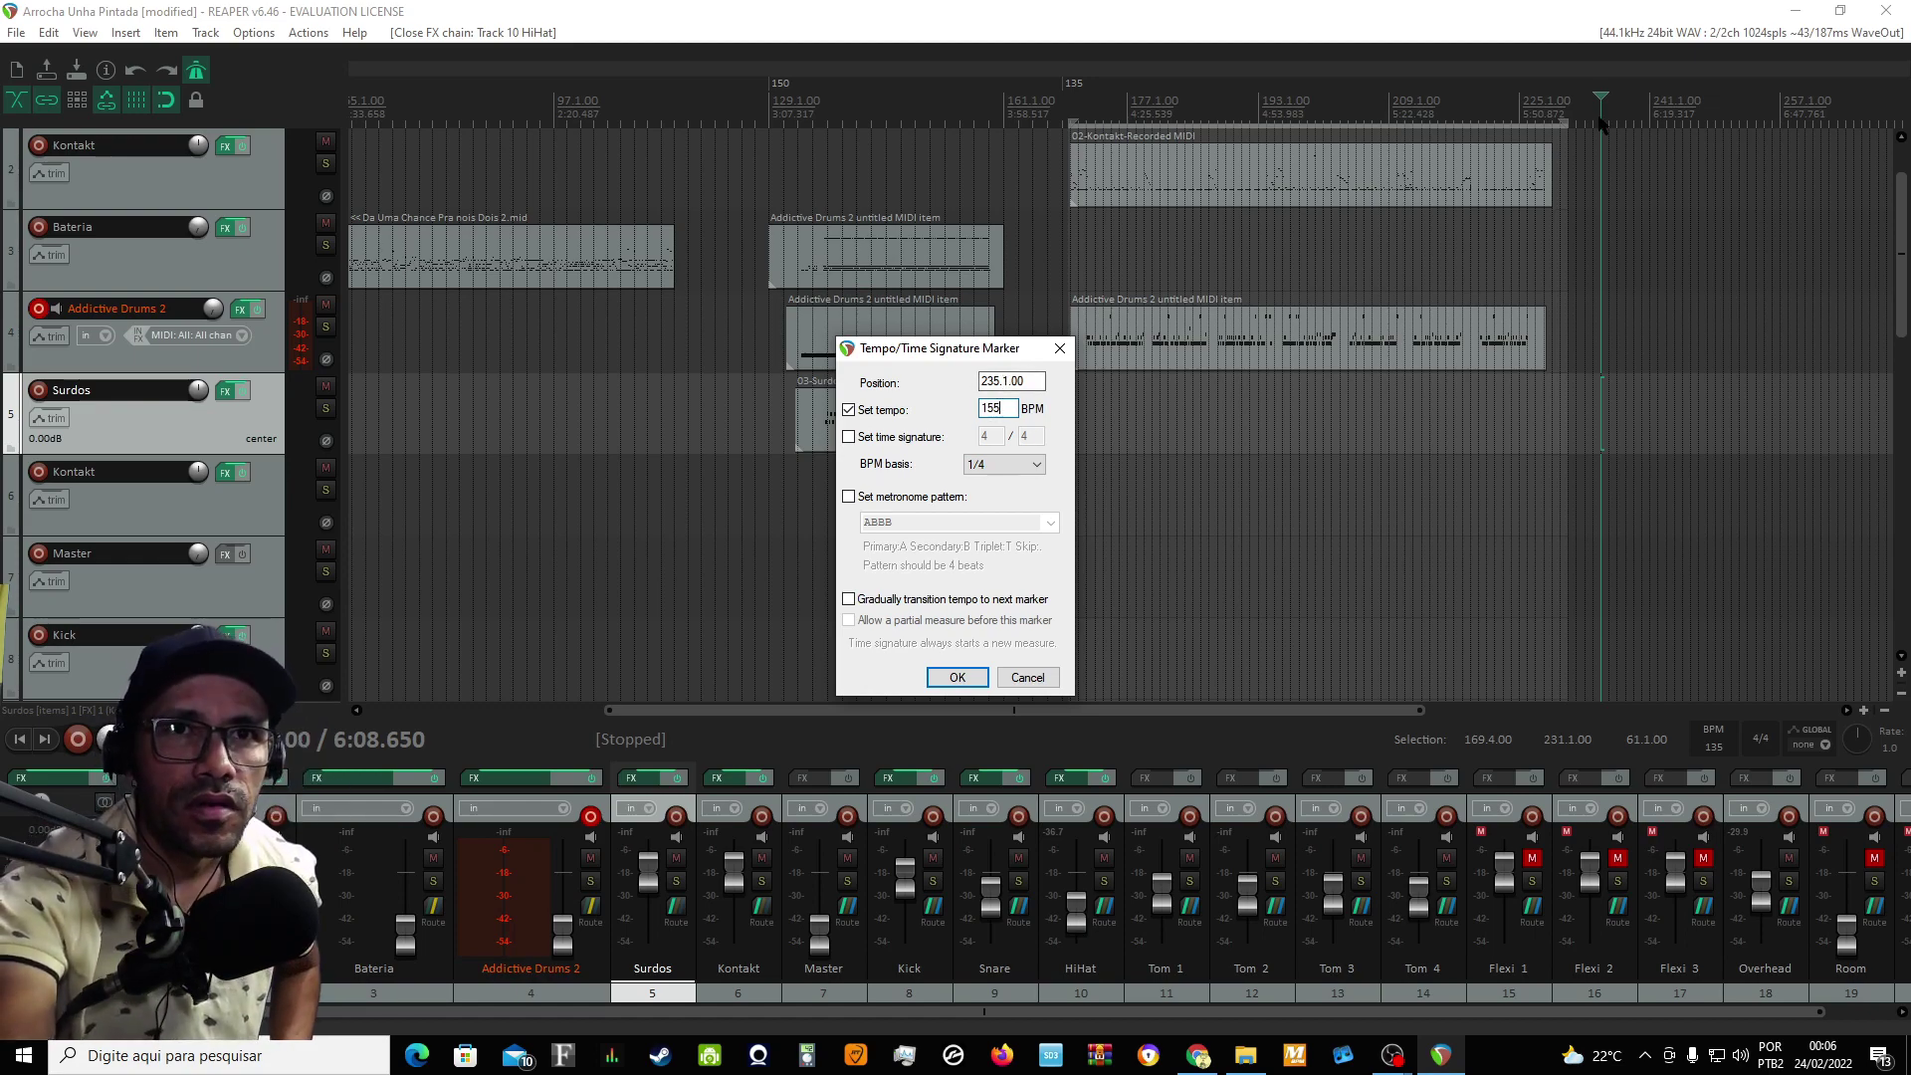
scroll(1577, 230, up, 2)
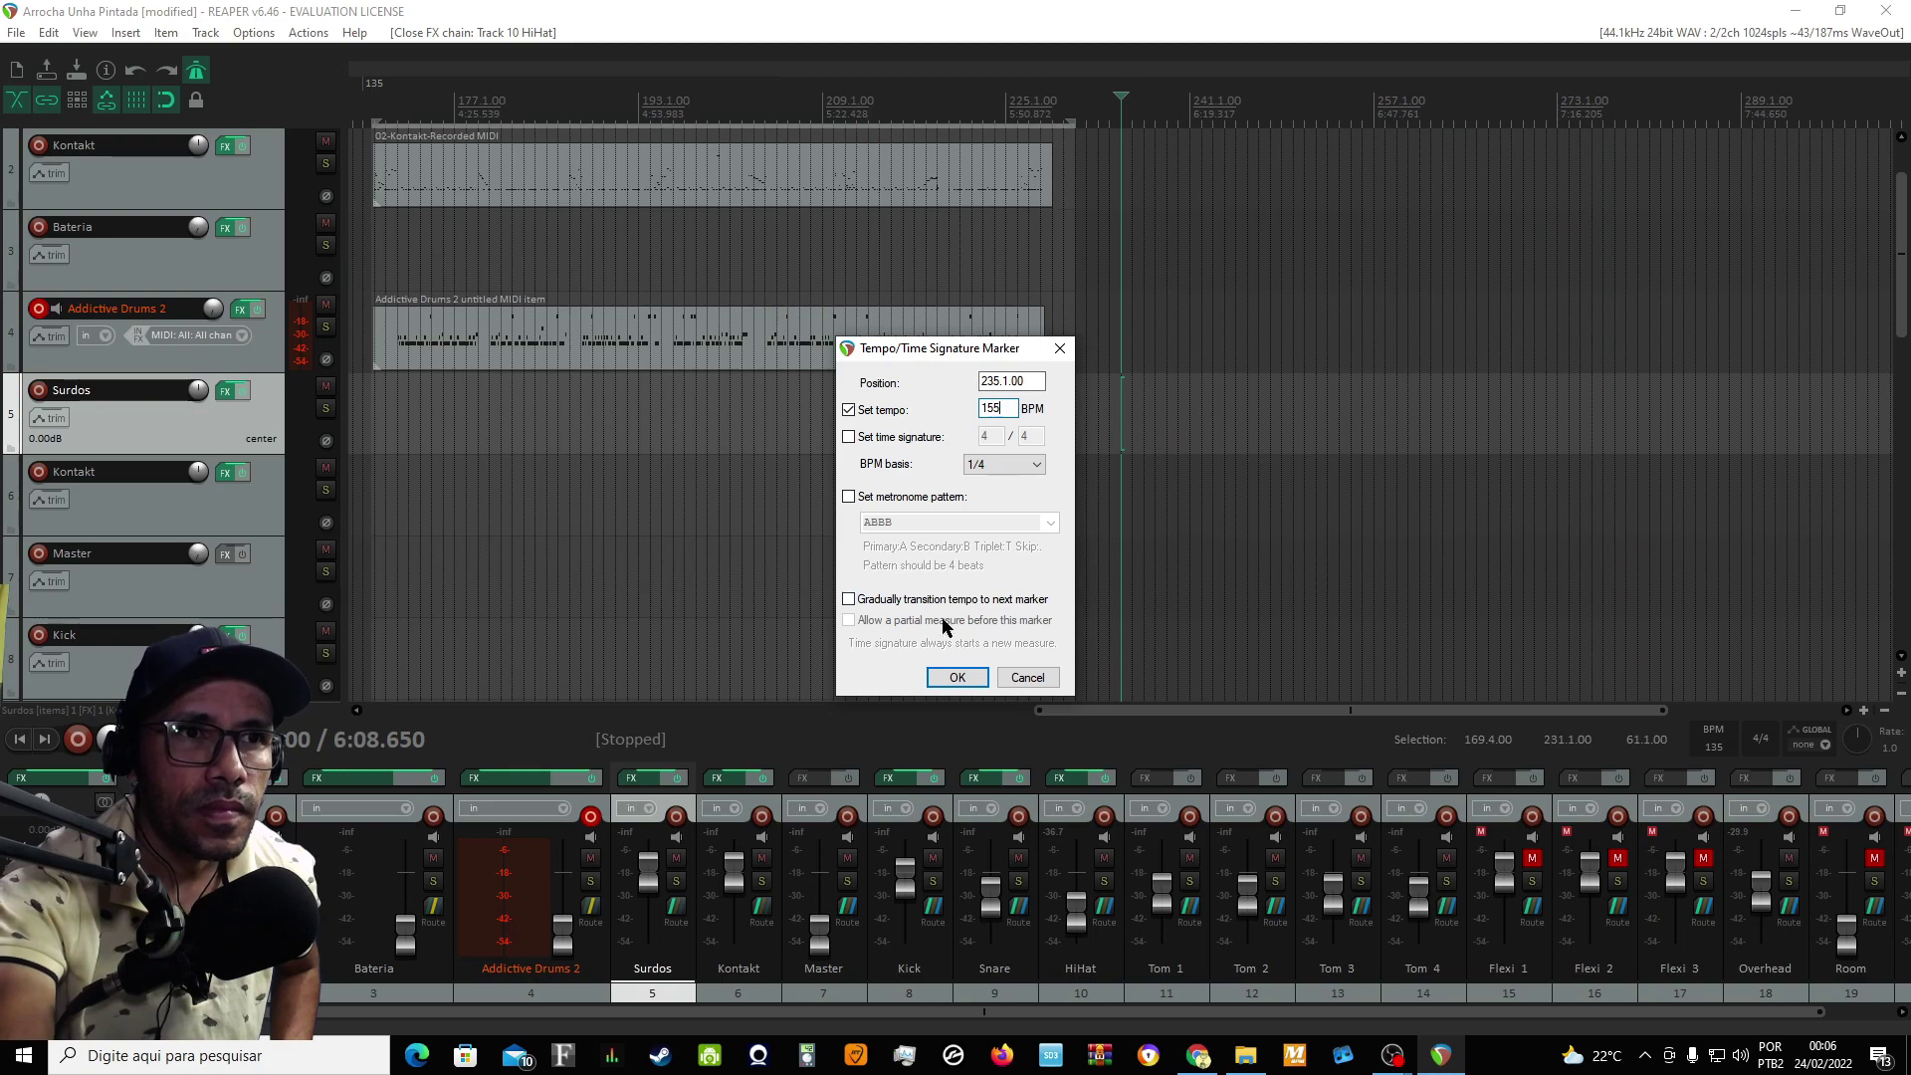
click(956, 678)
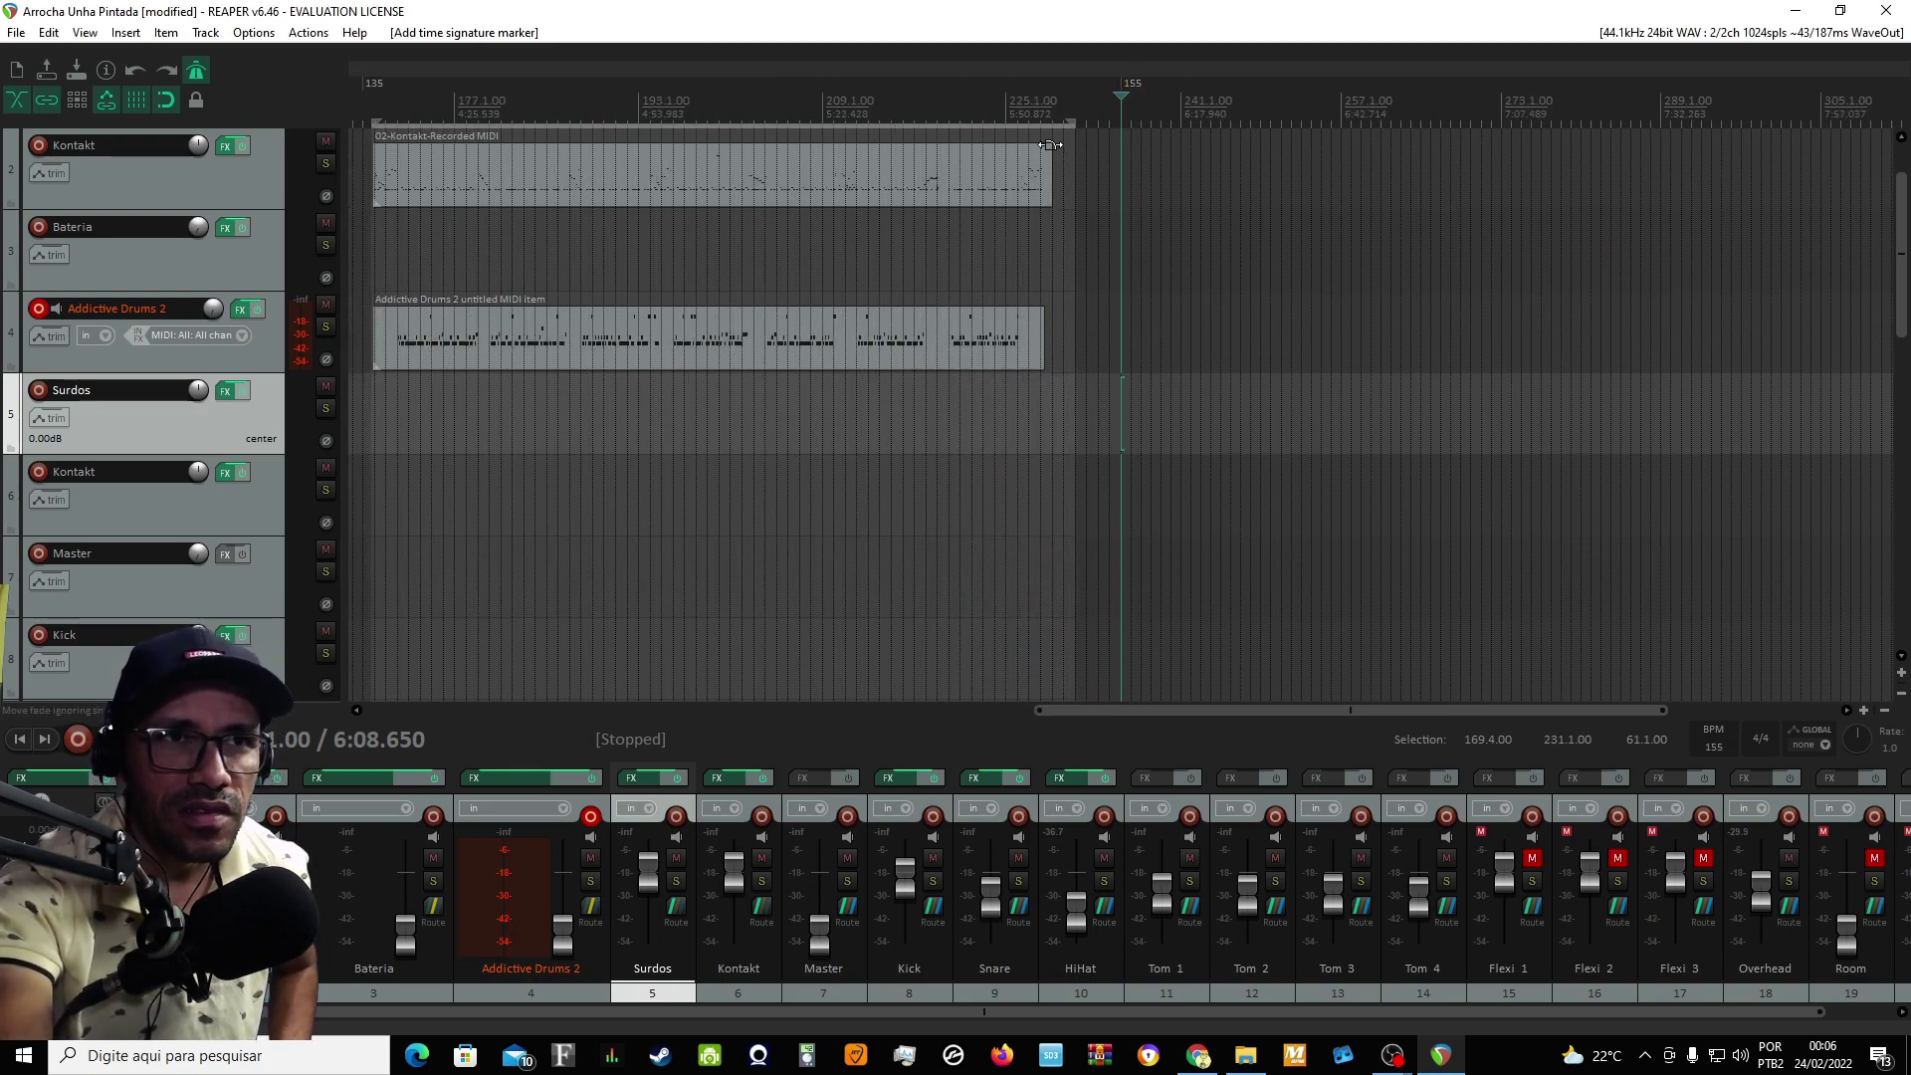
- Run a test recording from just before the 155 BPM marker across the tempo change, and stop it
click(1086, 109)
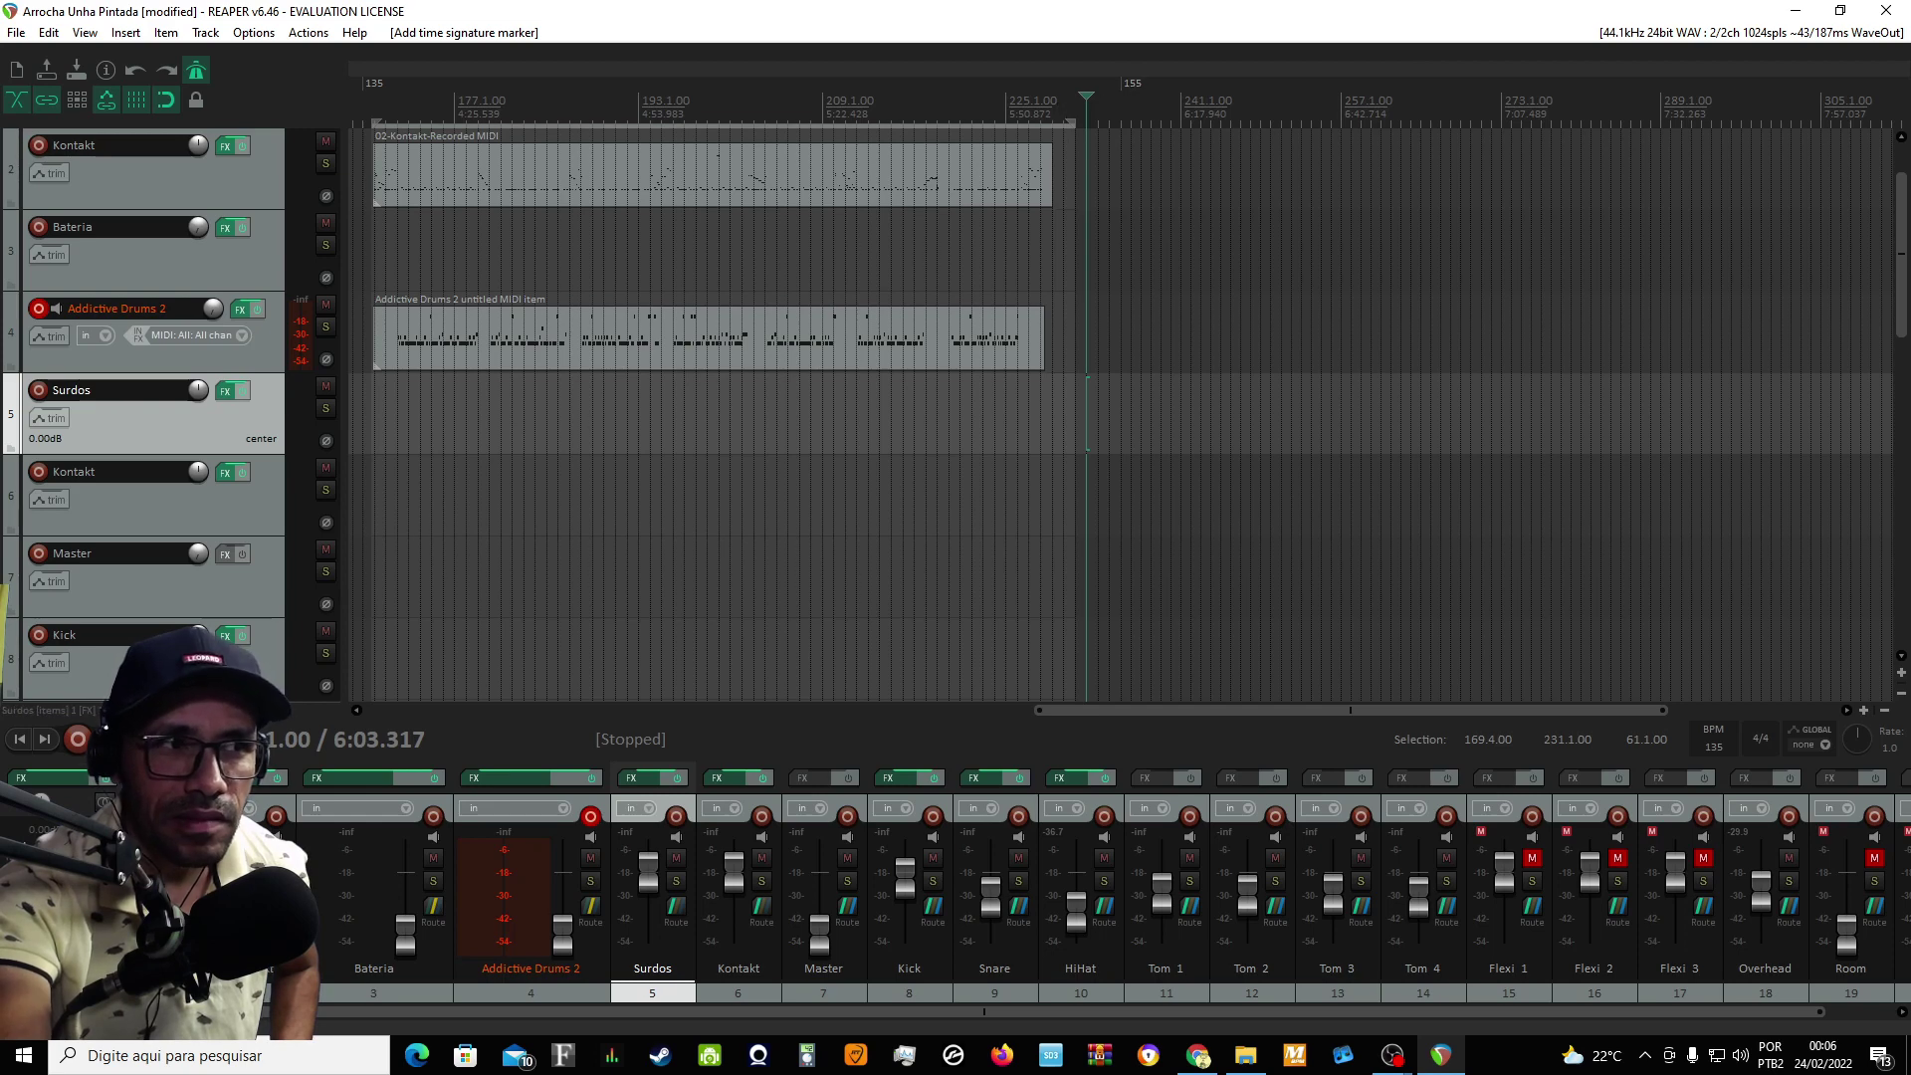
click(79, 741)
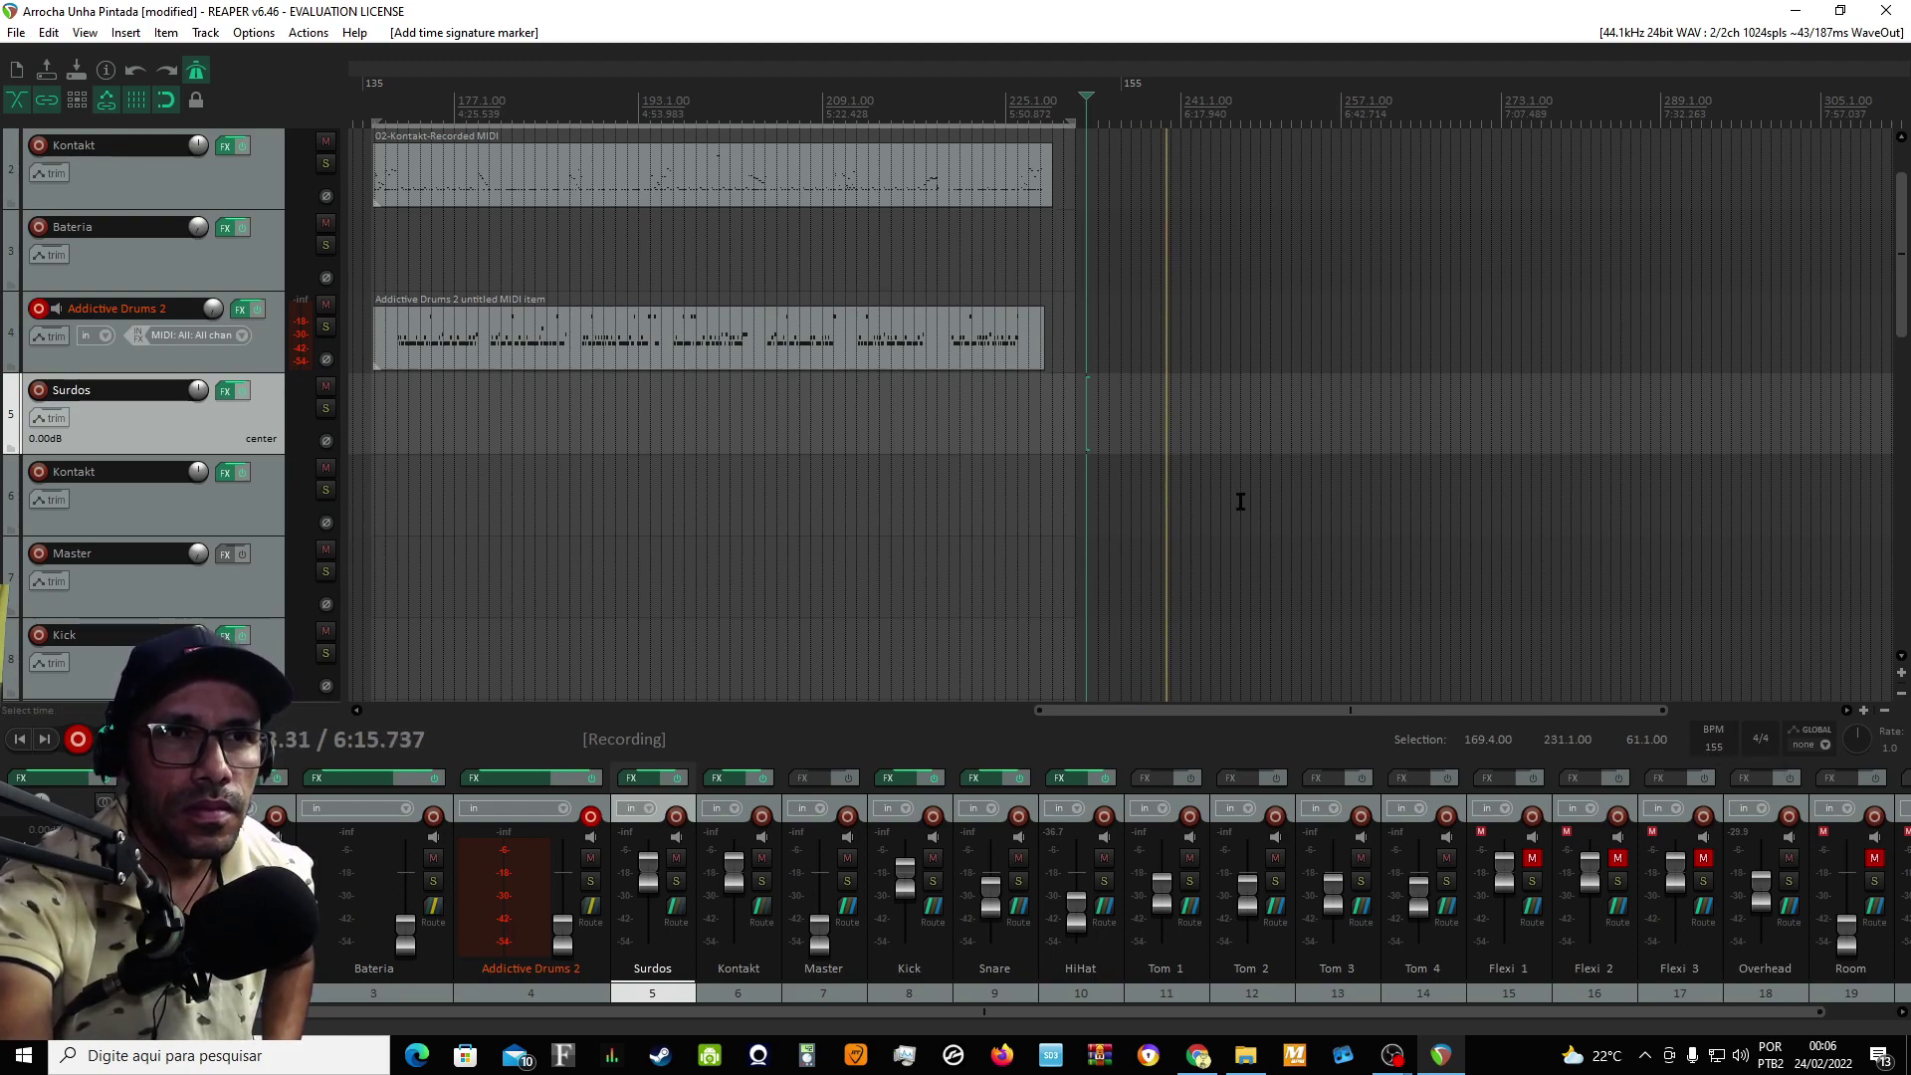
key(space)
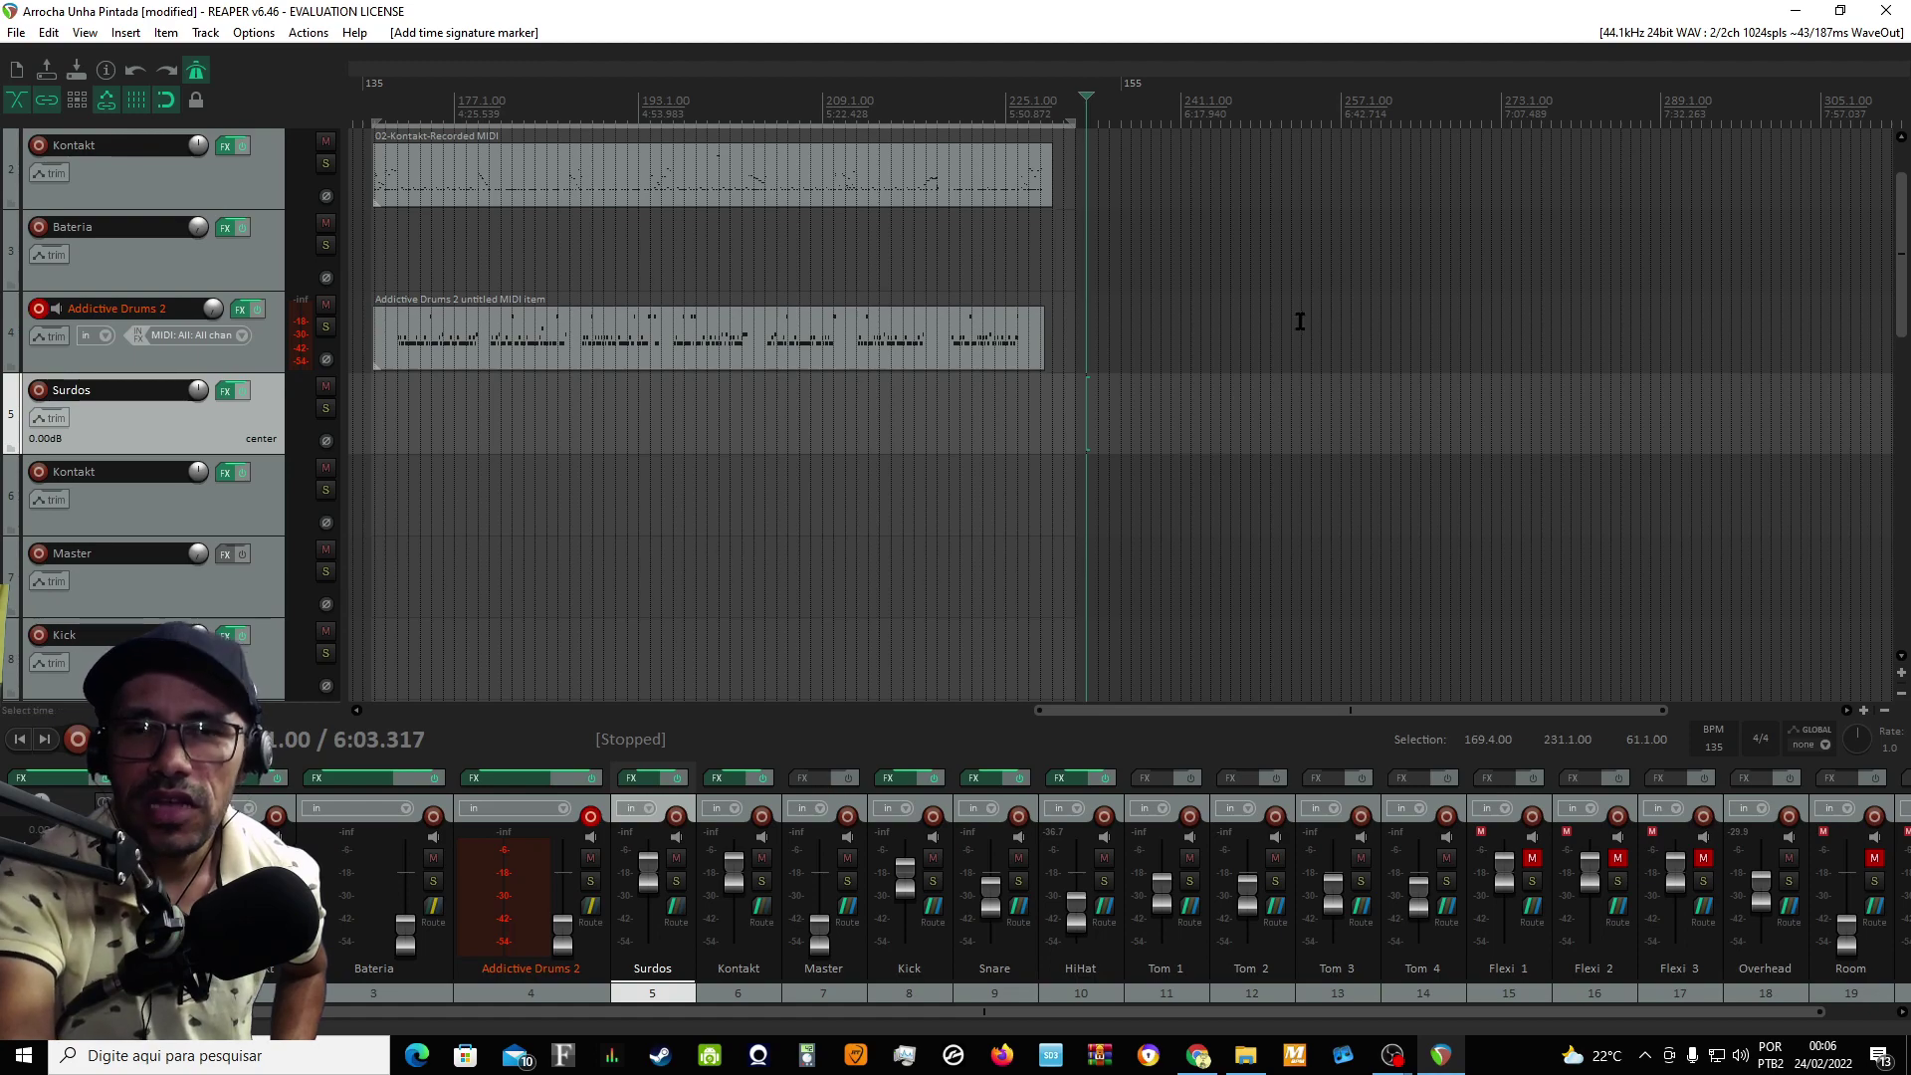
- Move the 135 BPM tempo marker slightly forward in time to position 169.2.00, near the start of the Kontakt recording
scroll(673, 199, down, 2)
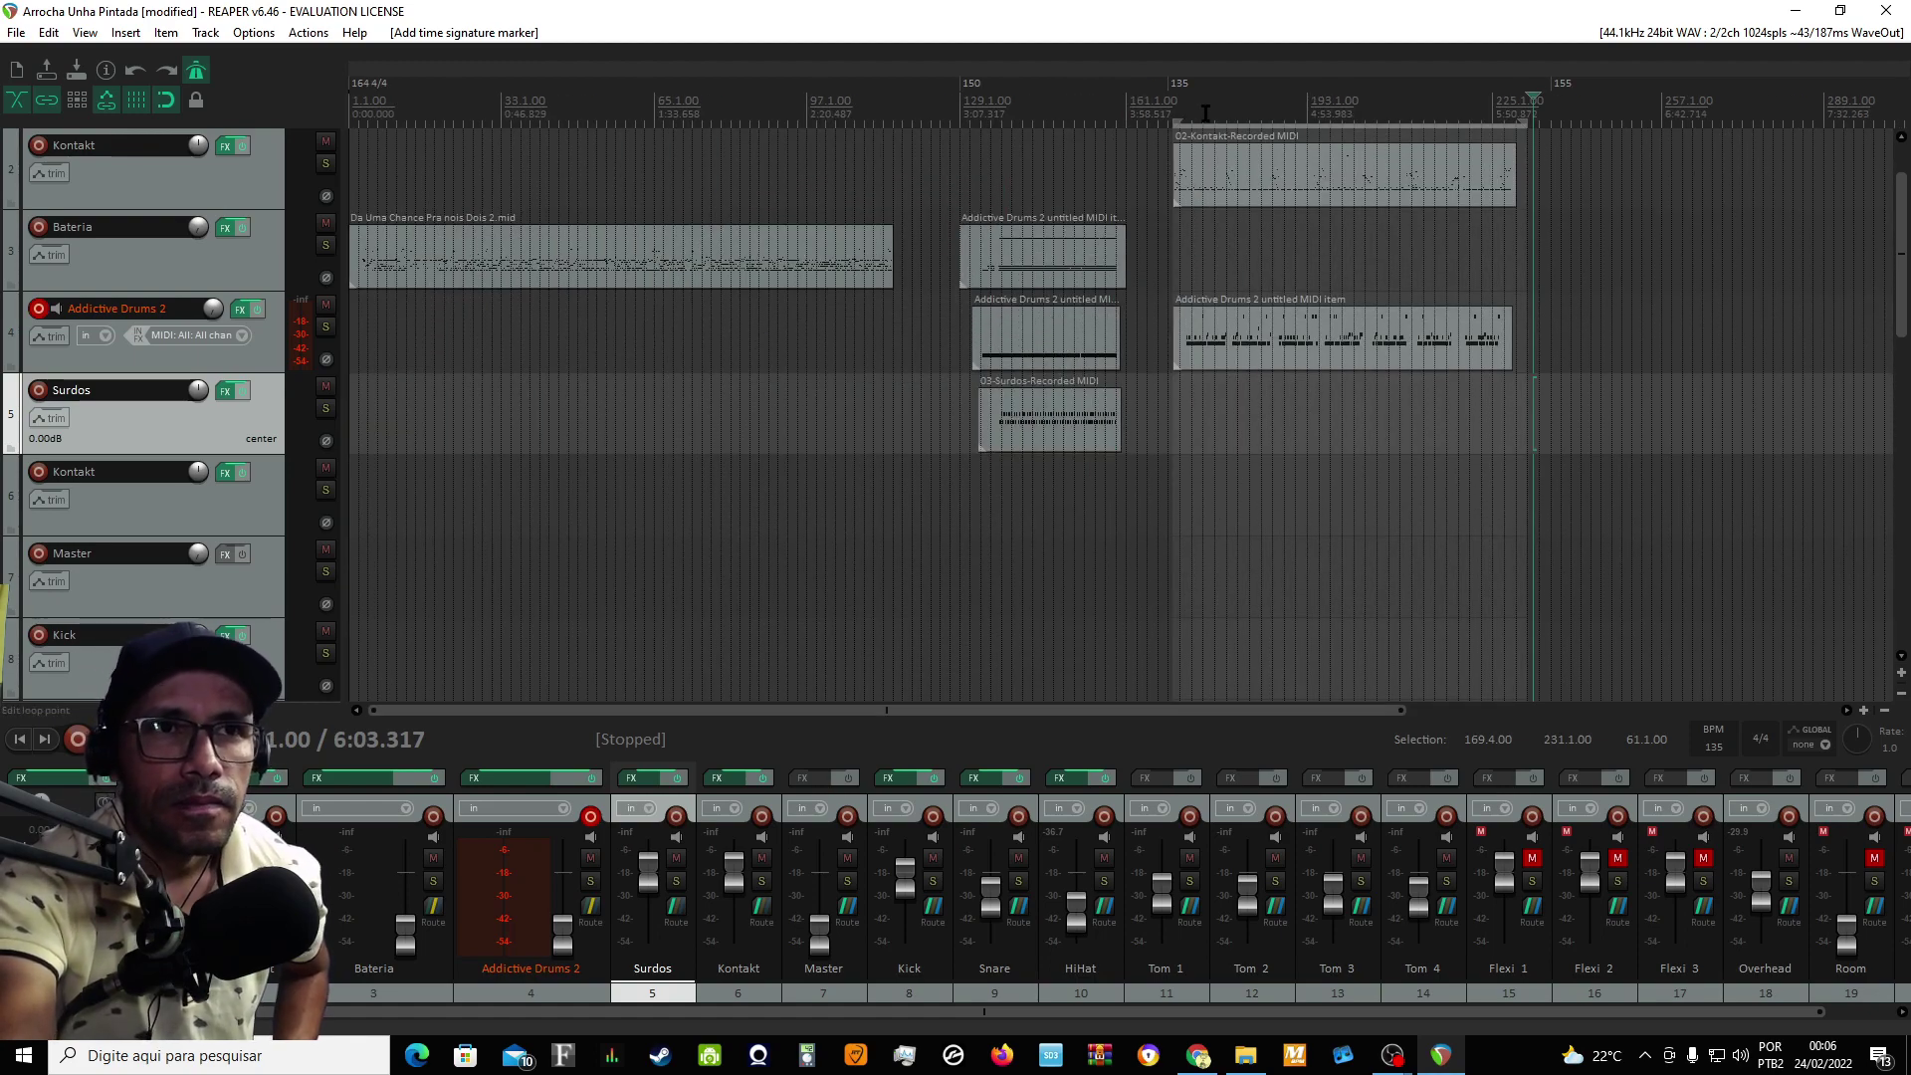
scroll(1205, 159, up, 3)
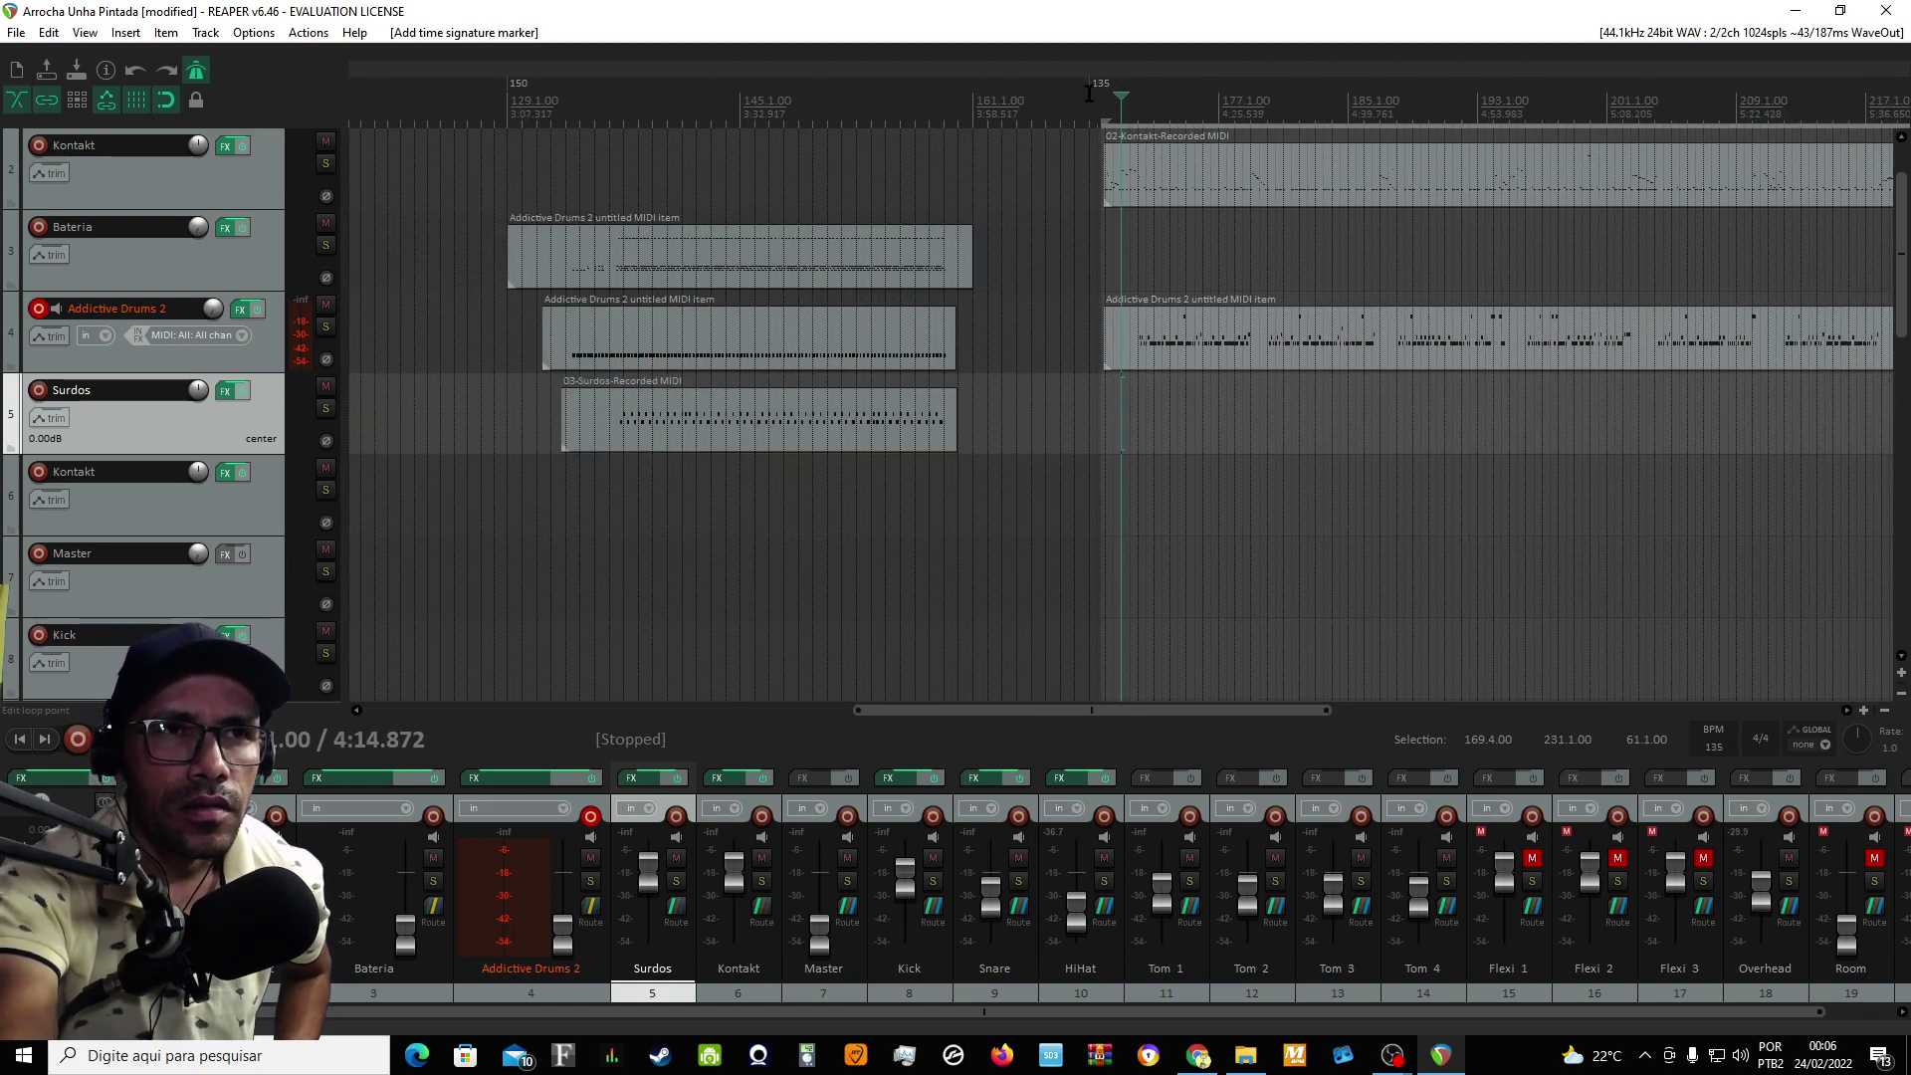
drag(1098, 84, 1102, 88)
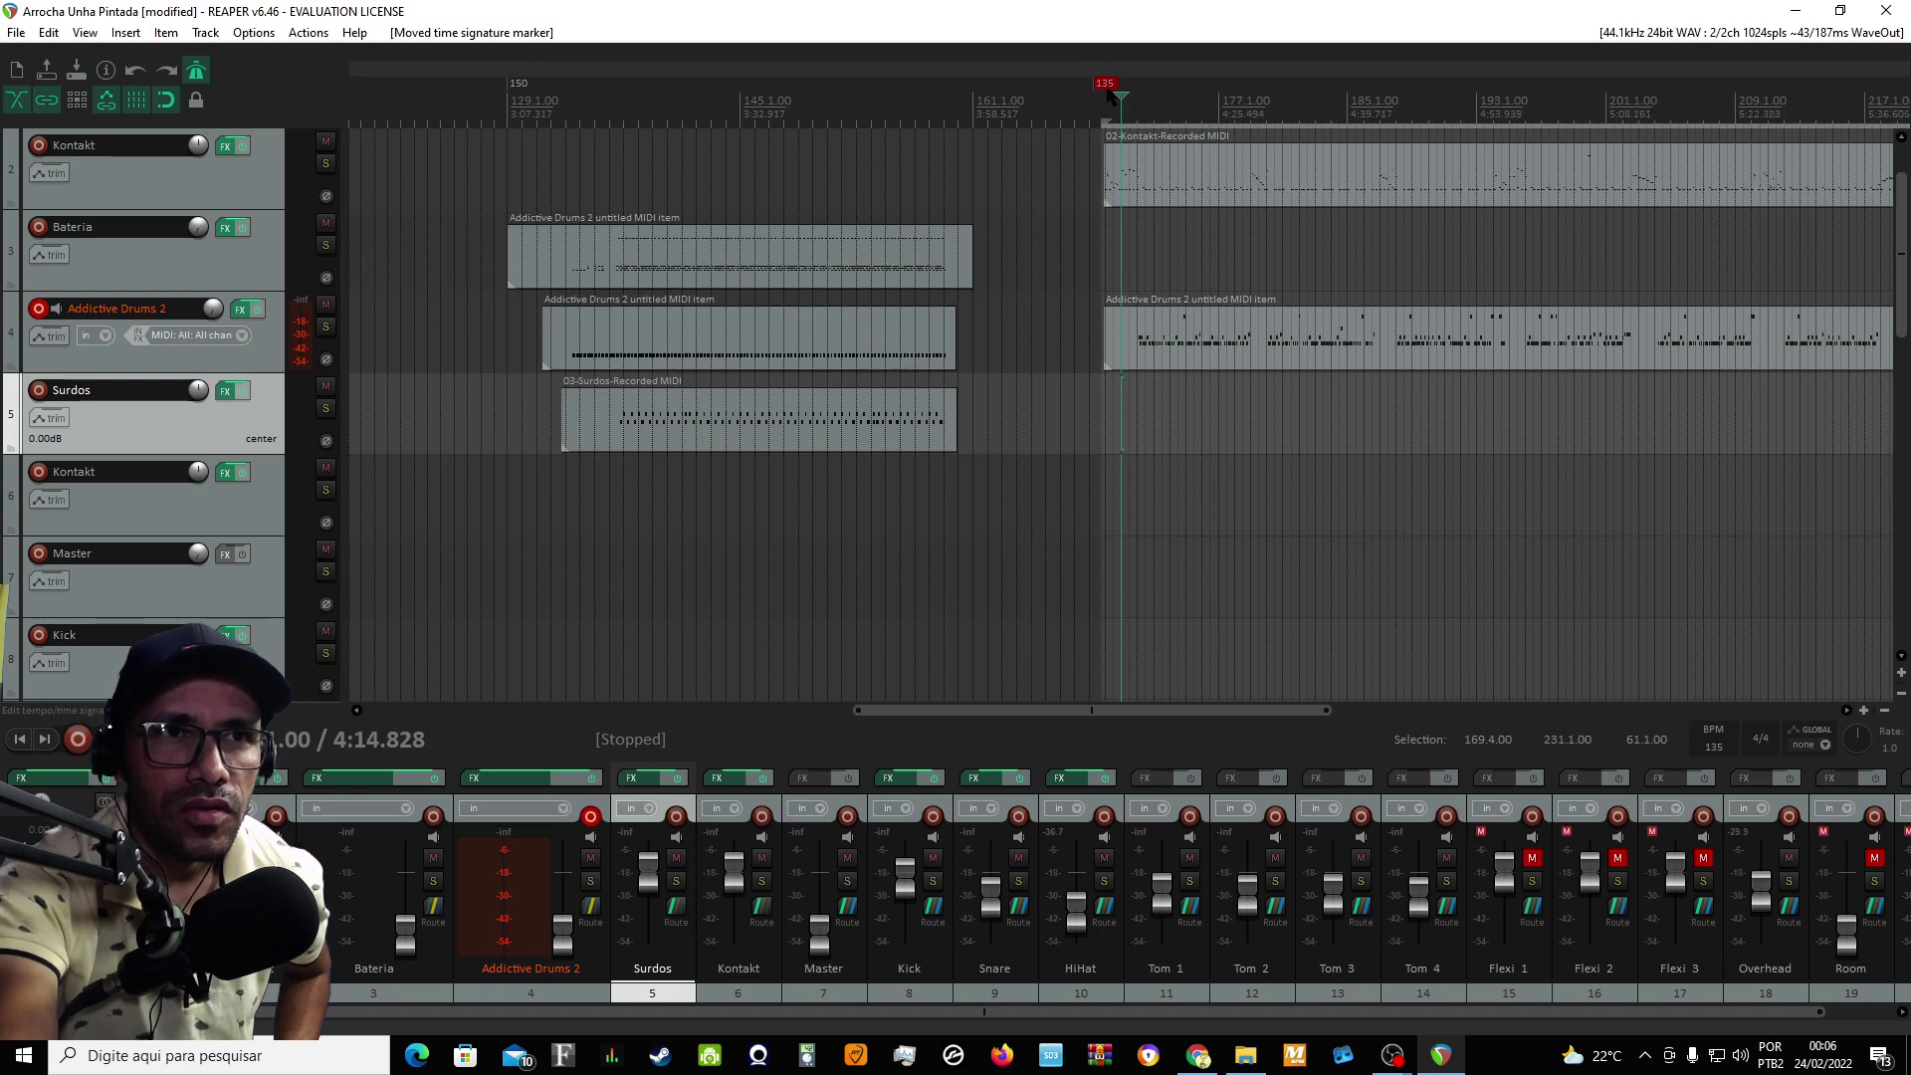
- Edit the tempo marker at position 169.2.00 and set its tempo to 150 BPM
click(1104, 87)
right_click(1106, 90)
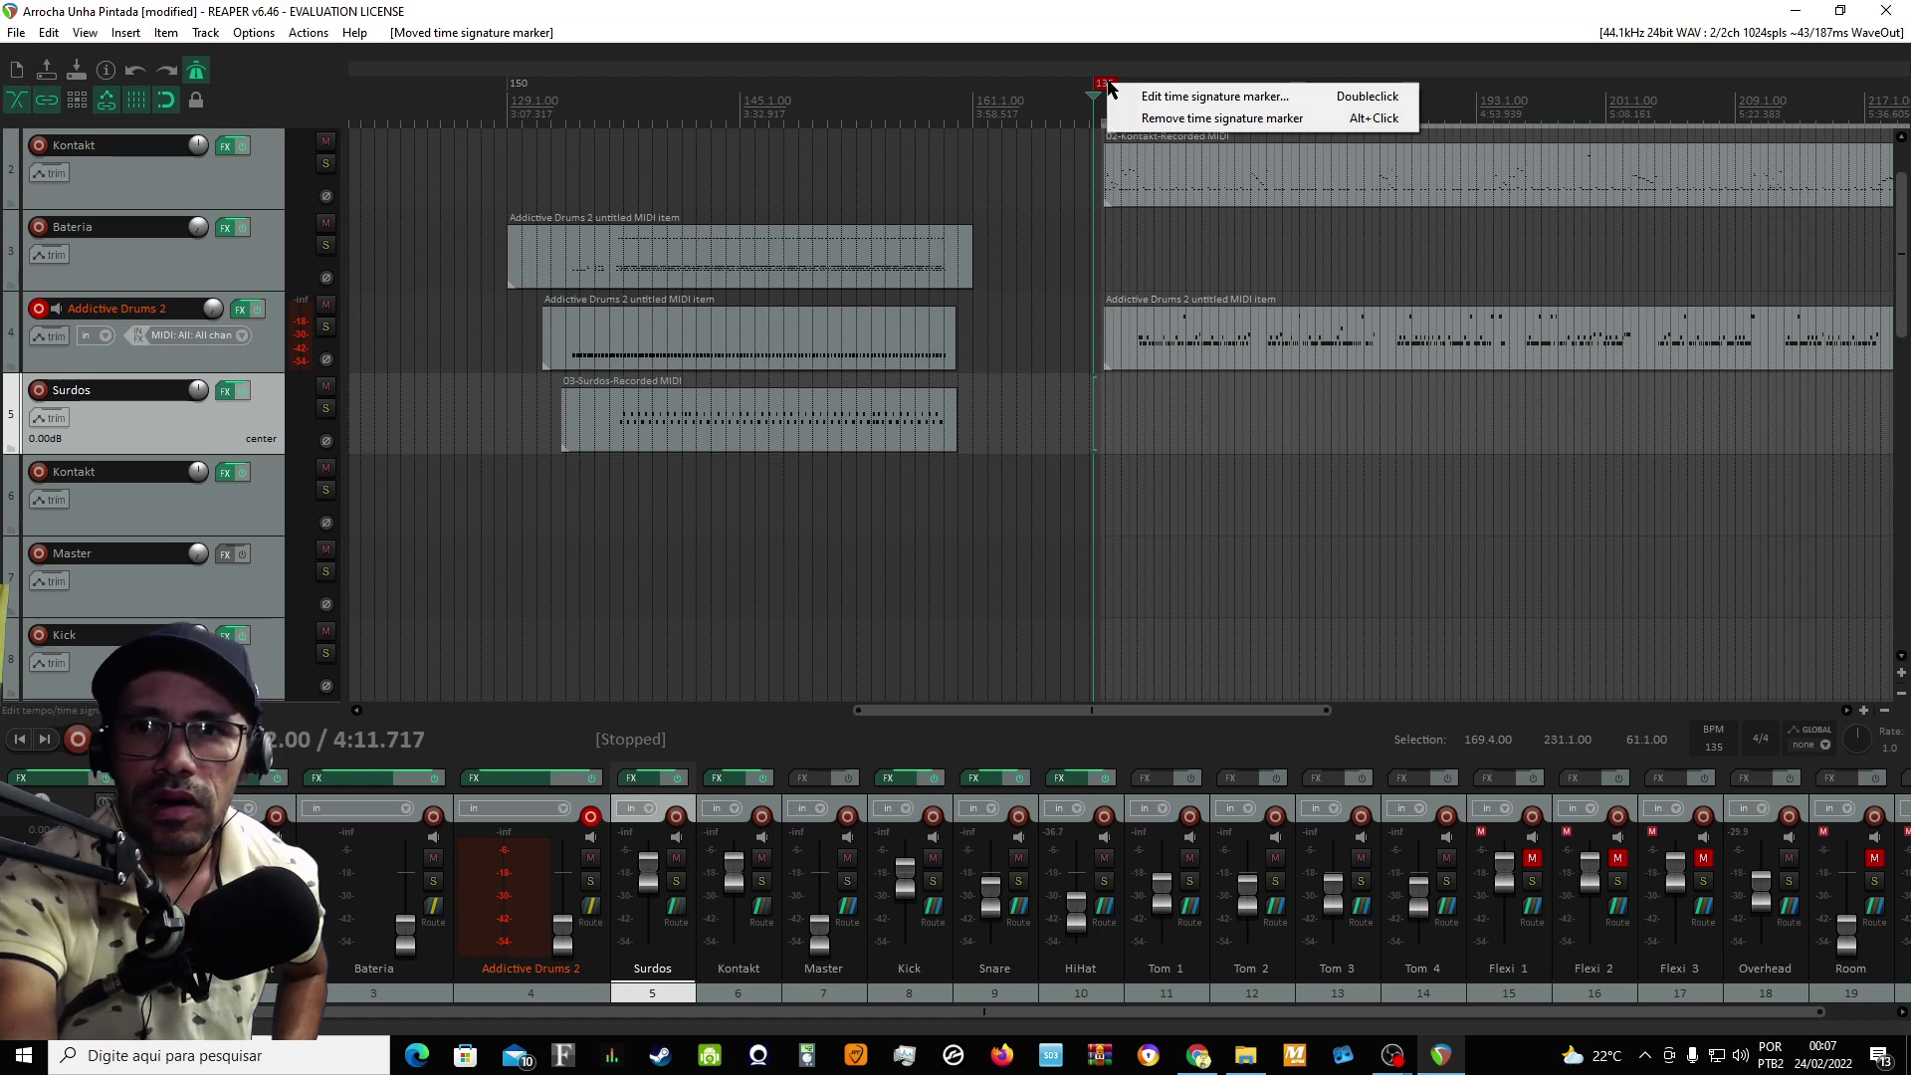
click(1214, 95)
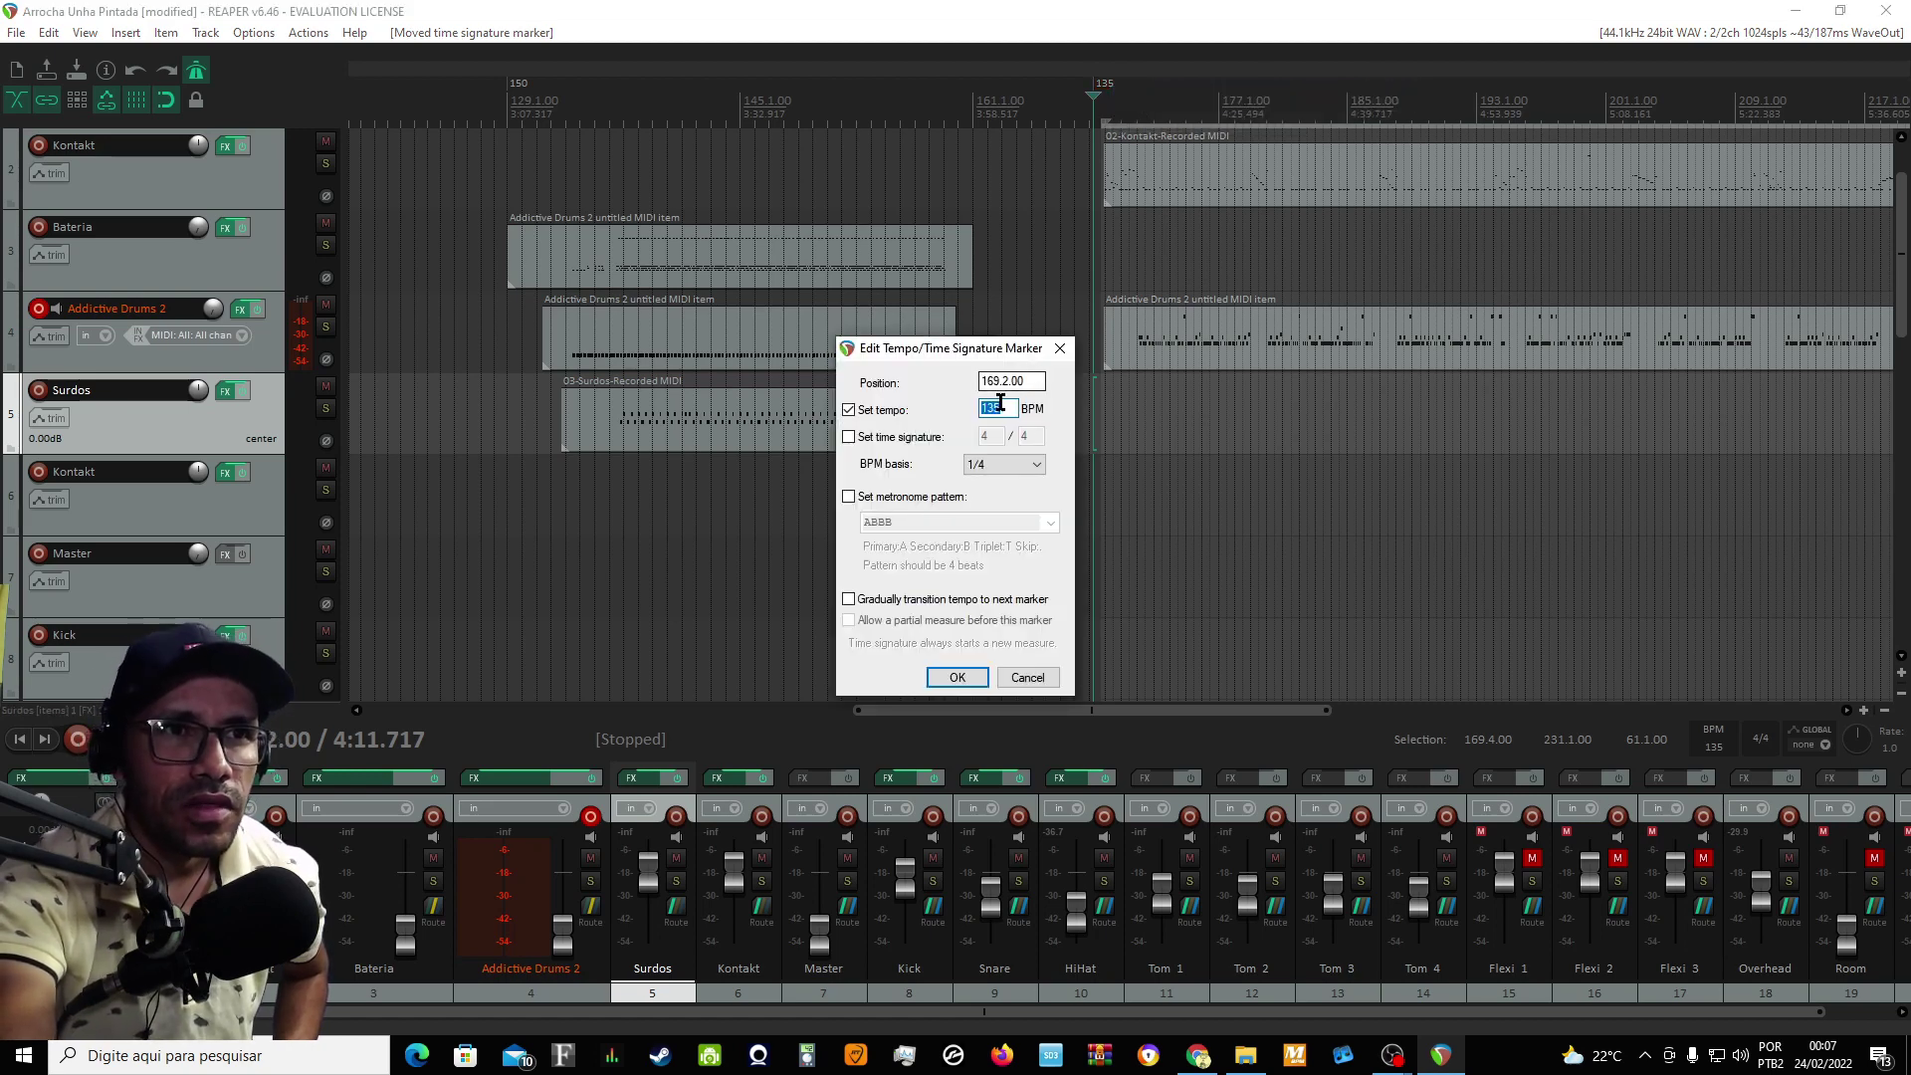
click(1006, 405)
key(BackSpace)
key(BackSpace)
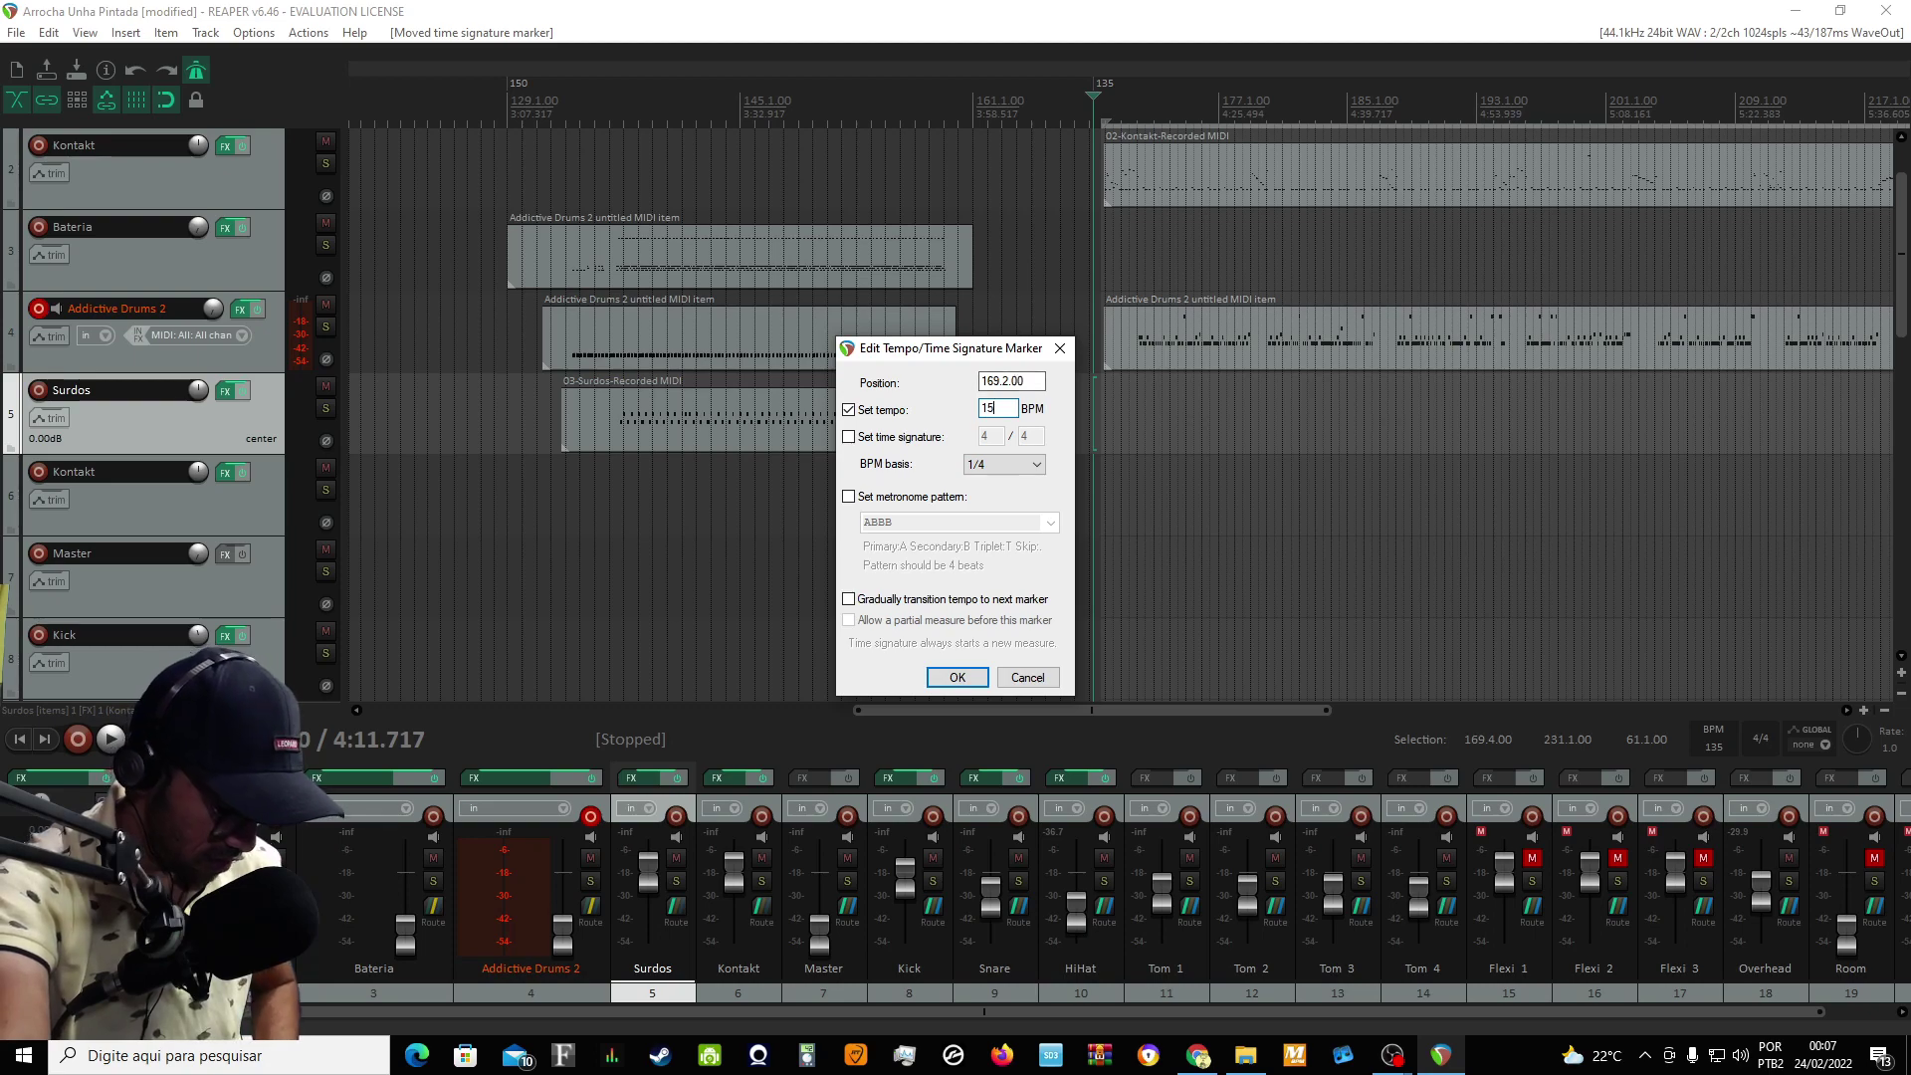
click(981, 677)
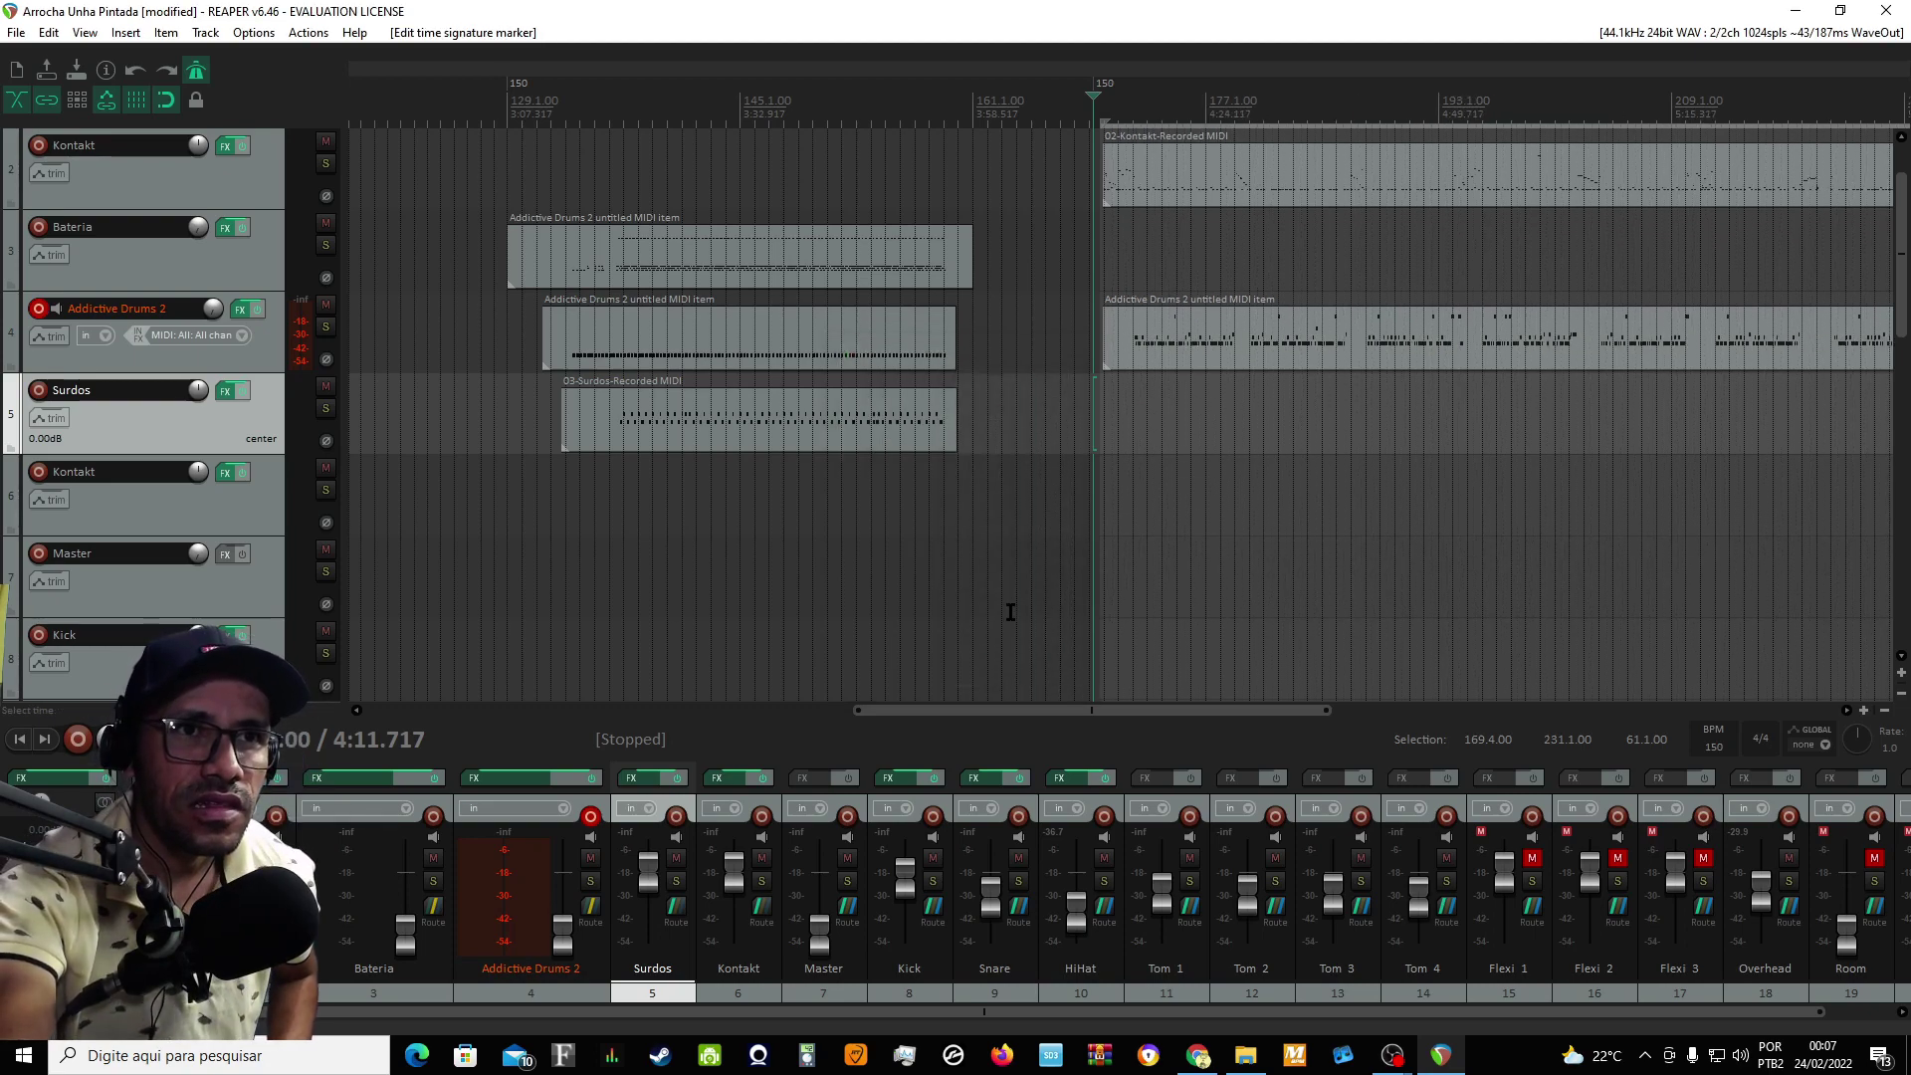
- Play back the section from the 150 BPM marker beside the Kontakt recording to hear the new tempo, and stop
scroll(1132, 177, up, 5)
key(space)
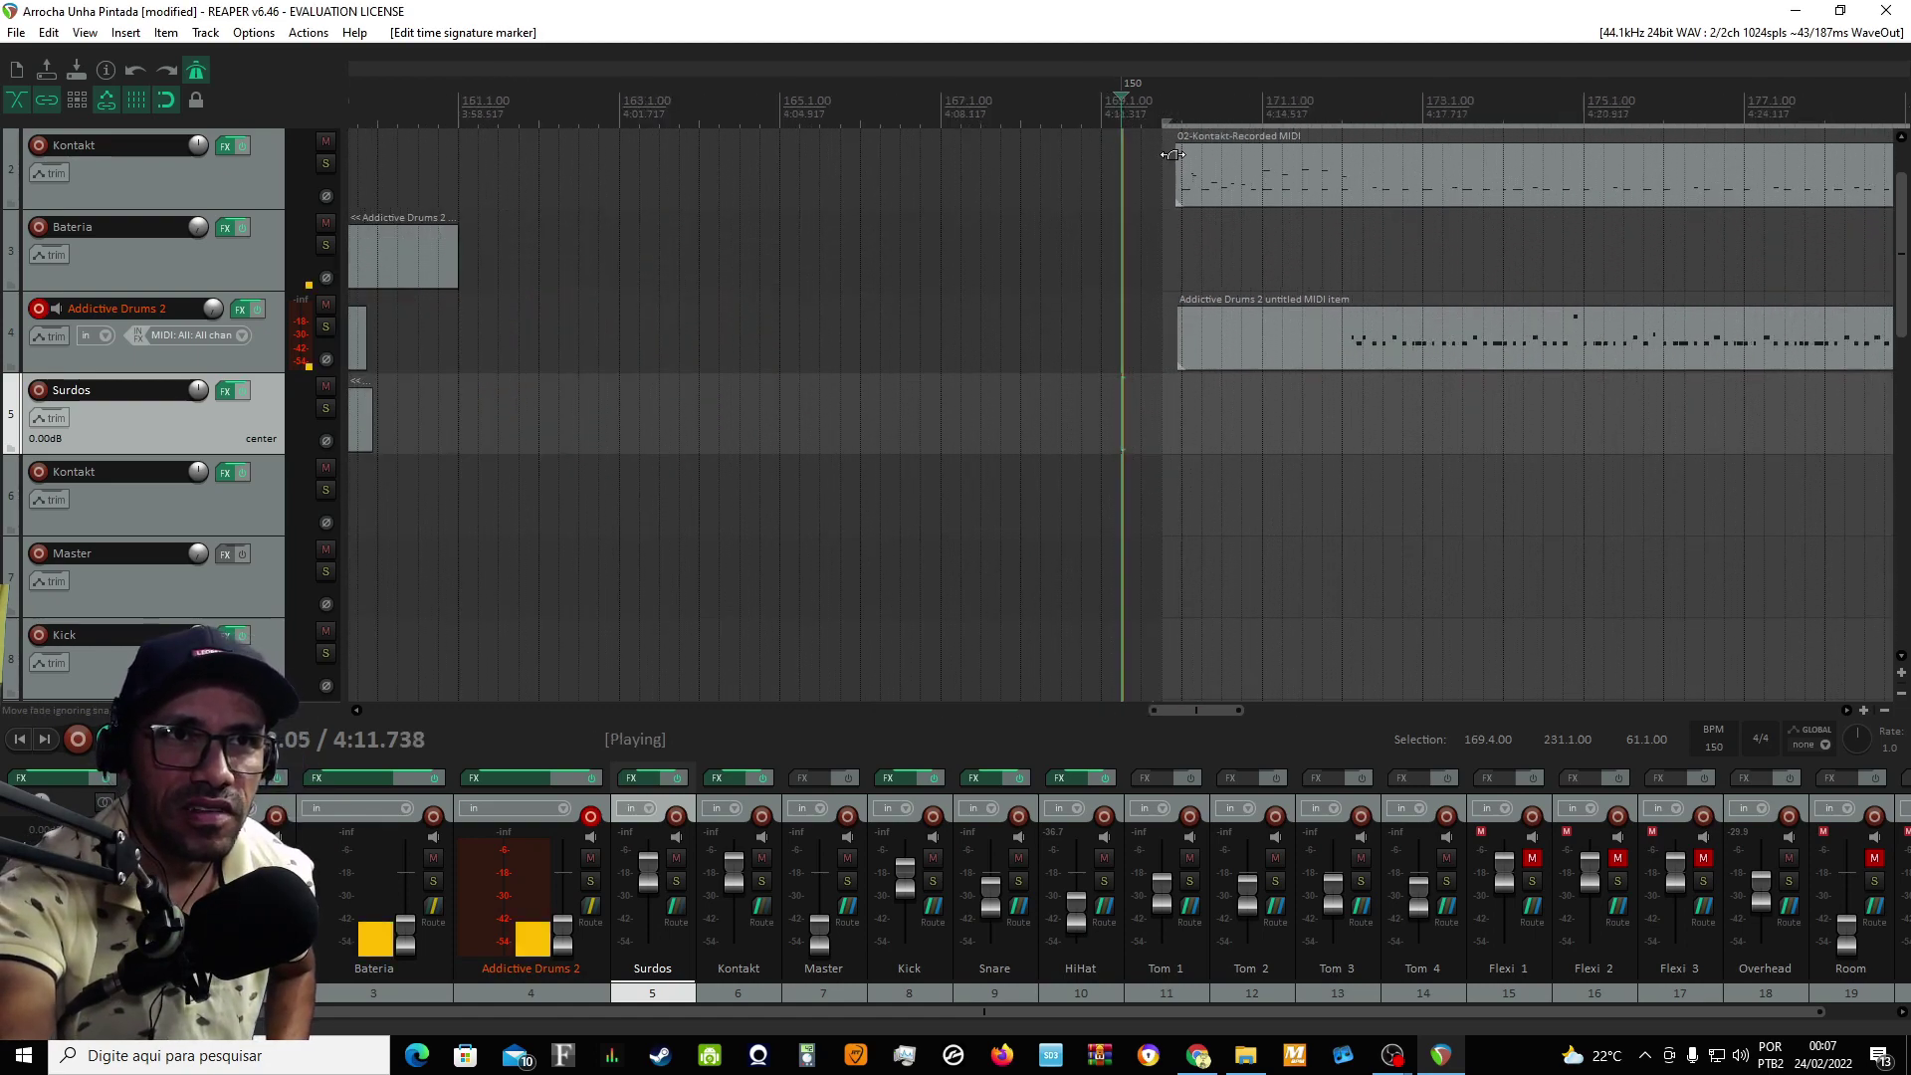
scroll(1244, 299, down, 3)
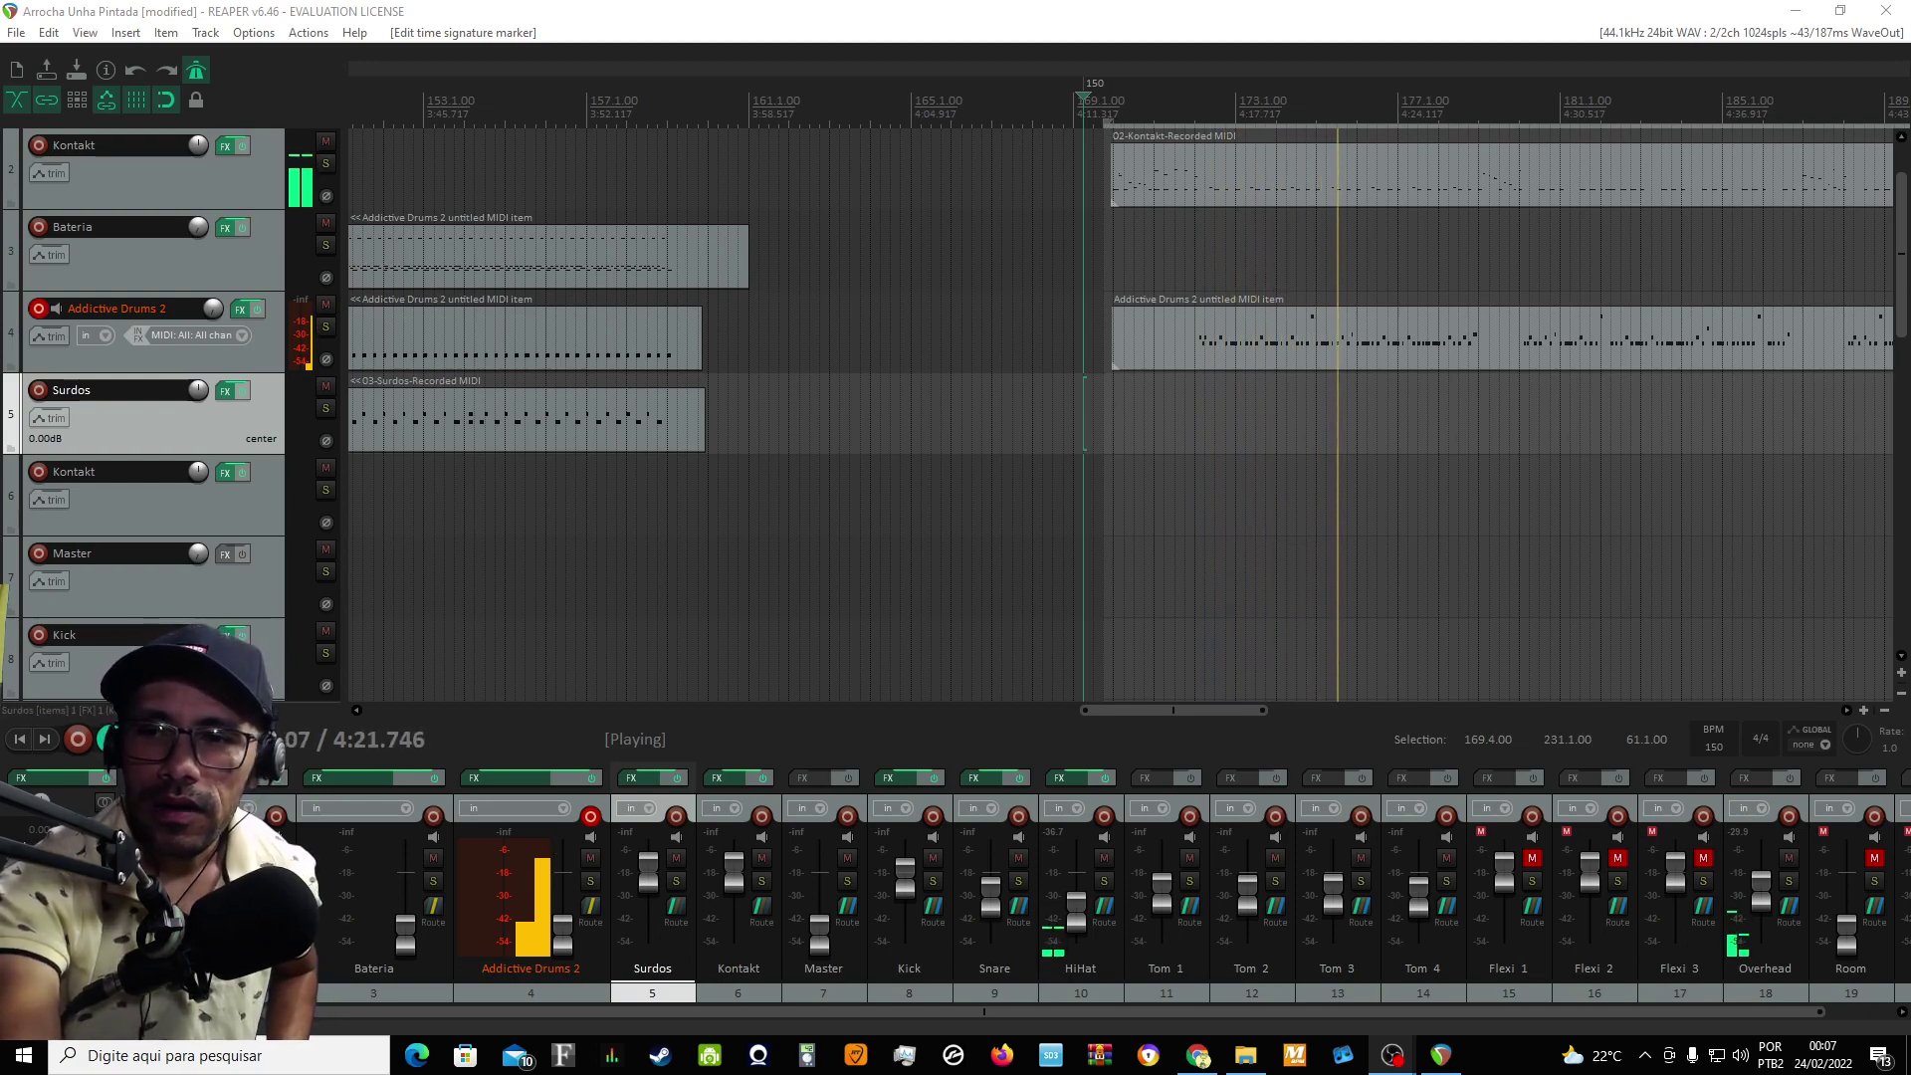
click(1092, 116)
key(space)
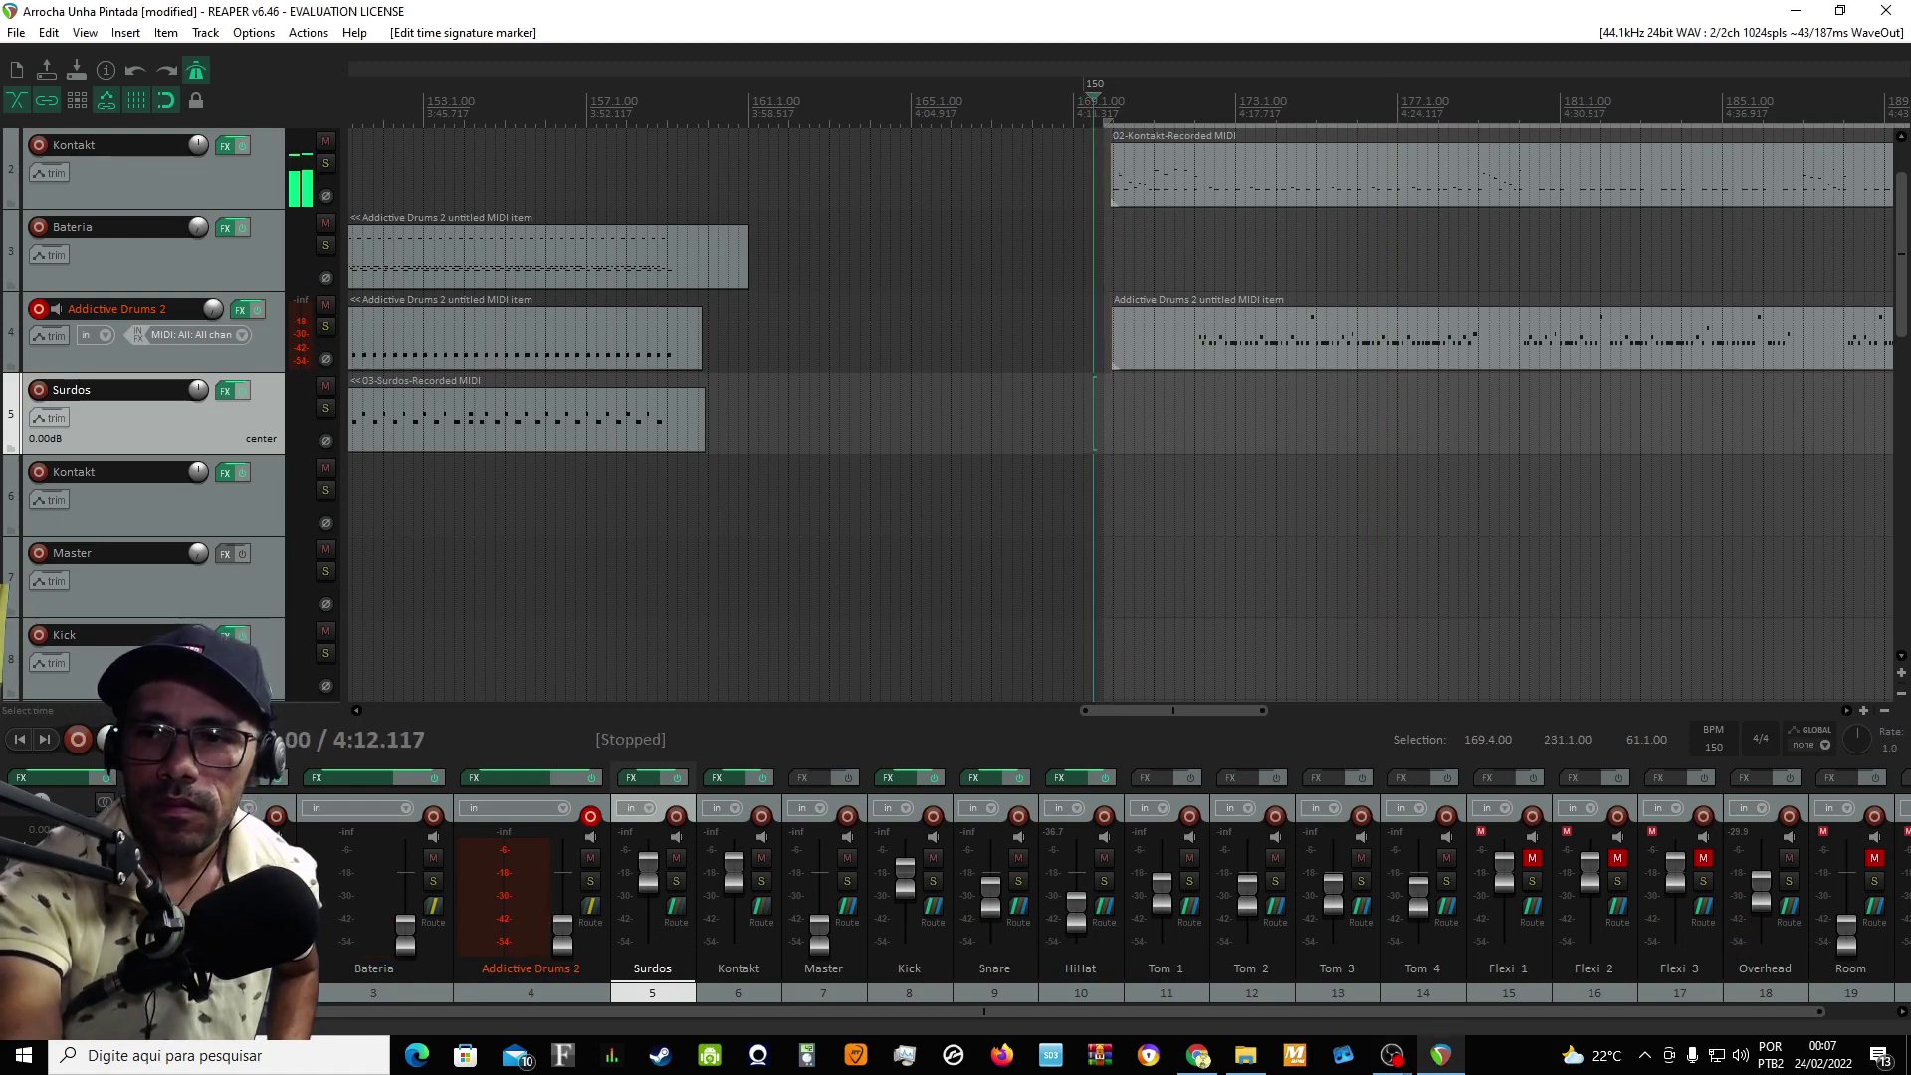
- Set the tempo of the marker at position 169.2.00 to 125 BPM
double_click(1088, 87)
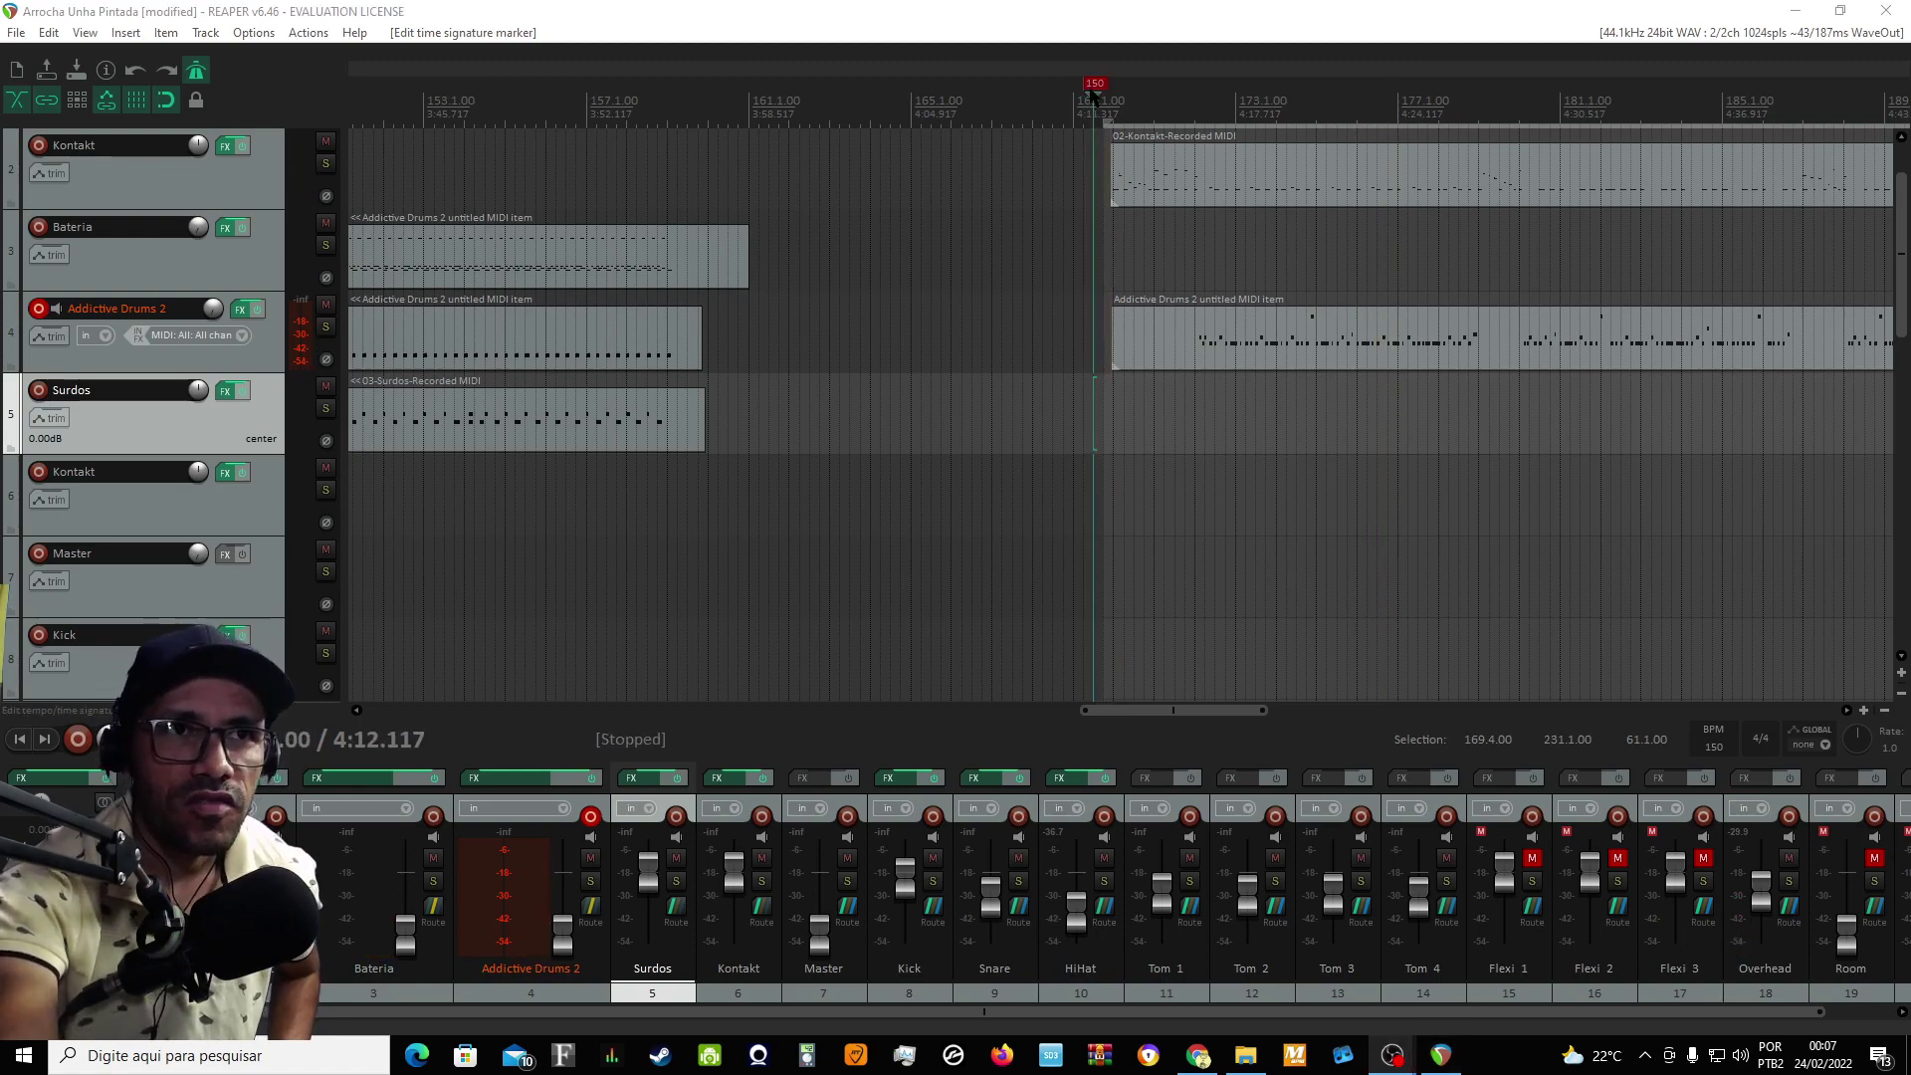
click(1002, 406)
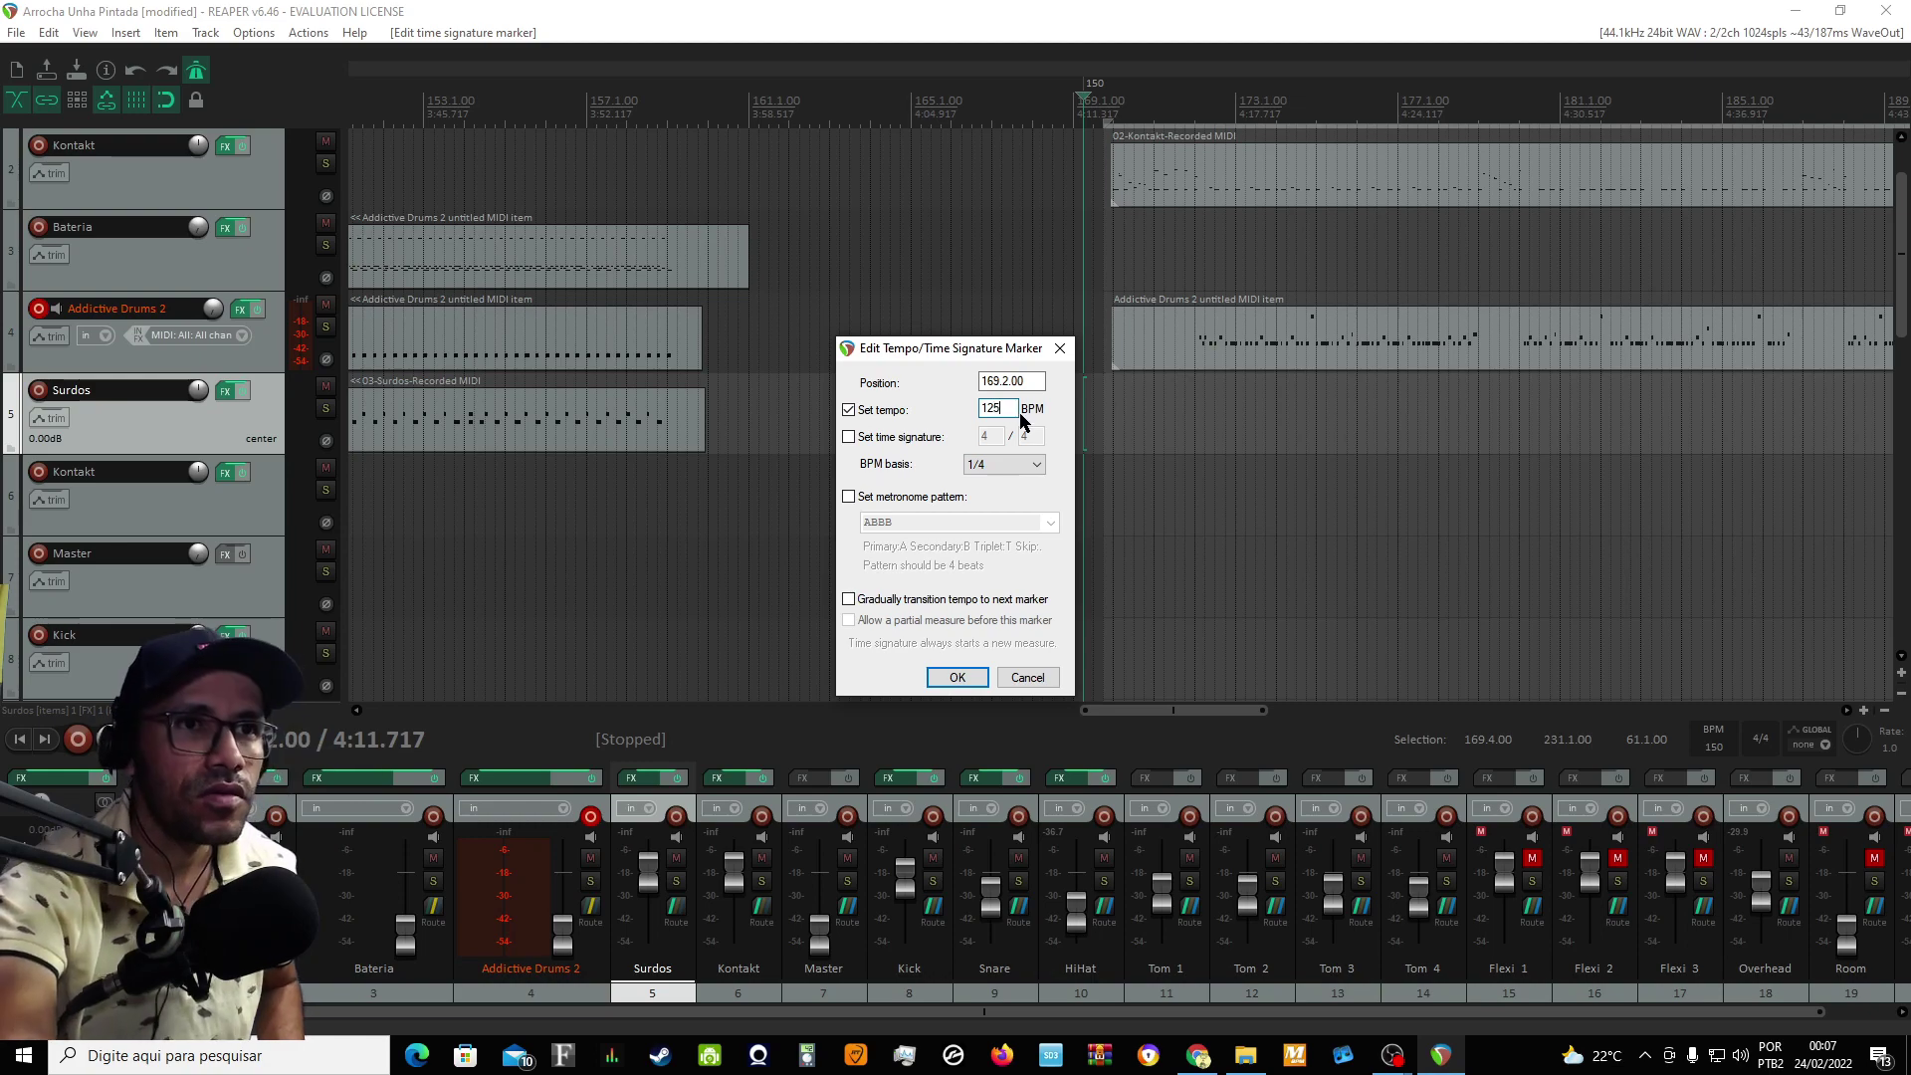
text(125)
click(956, 677)
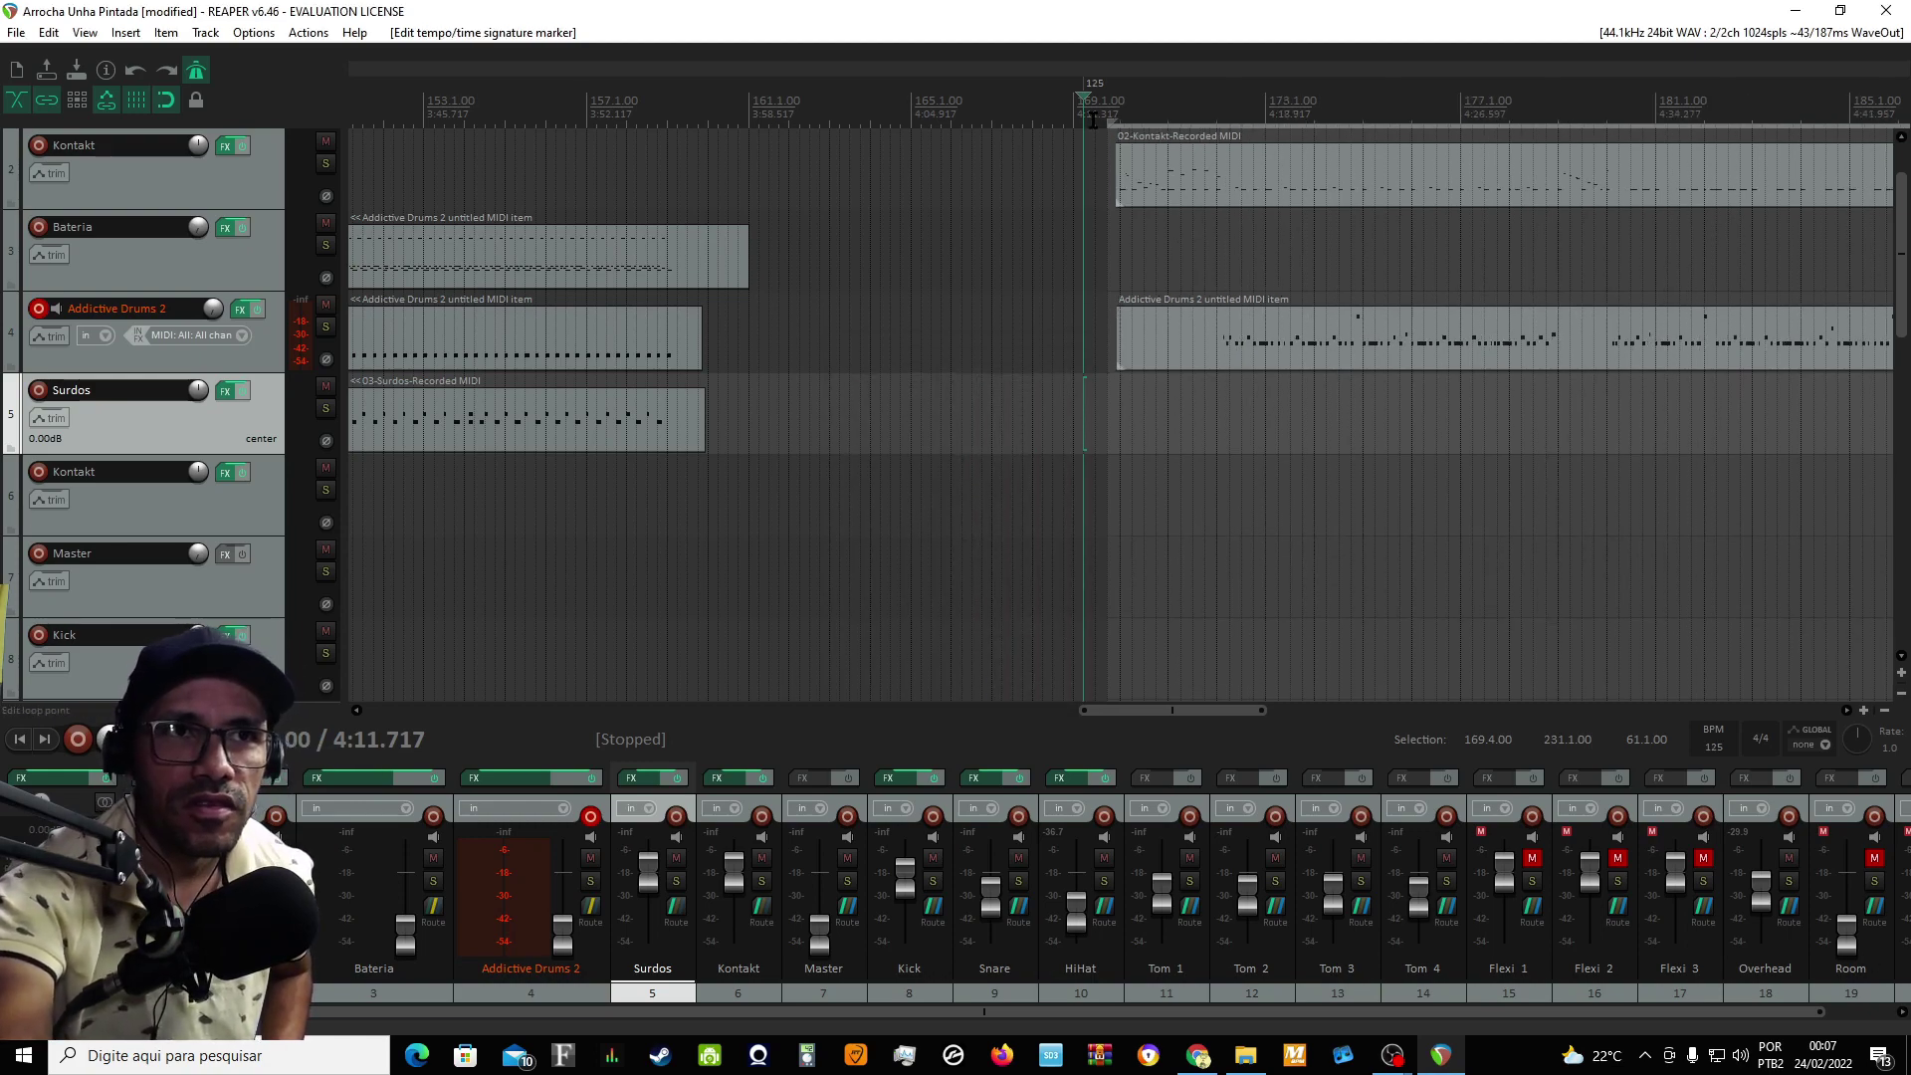
- Play back the section following the 125 BPM marker, move the edit cursor to about 4:17.477, and stop playback
key(space)
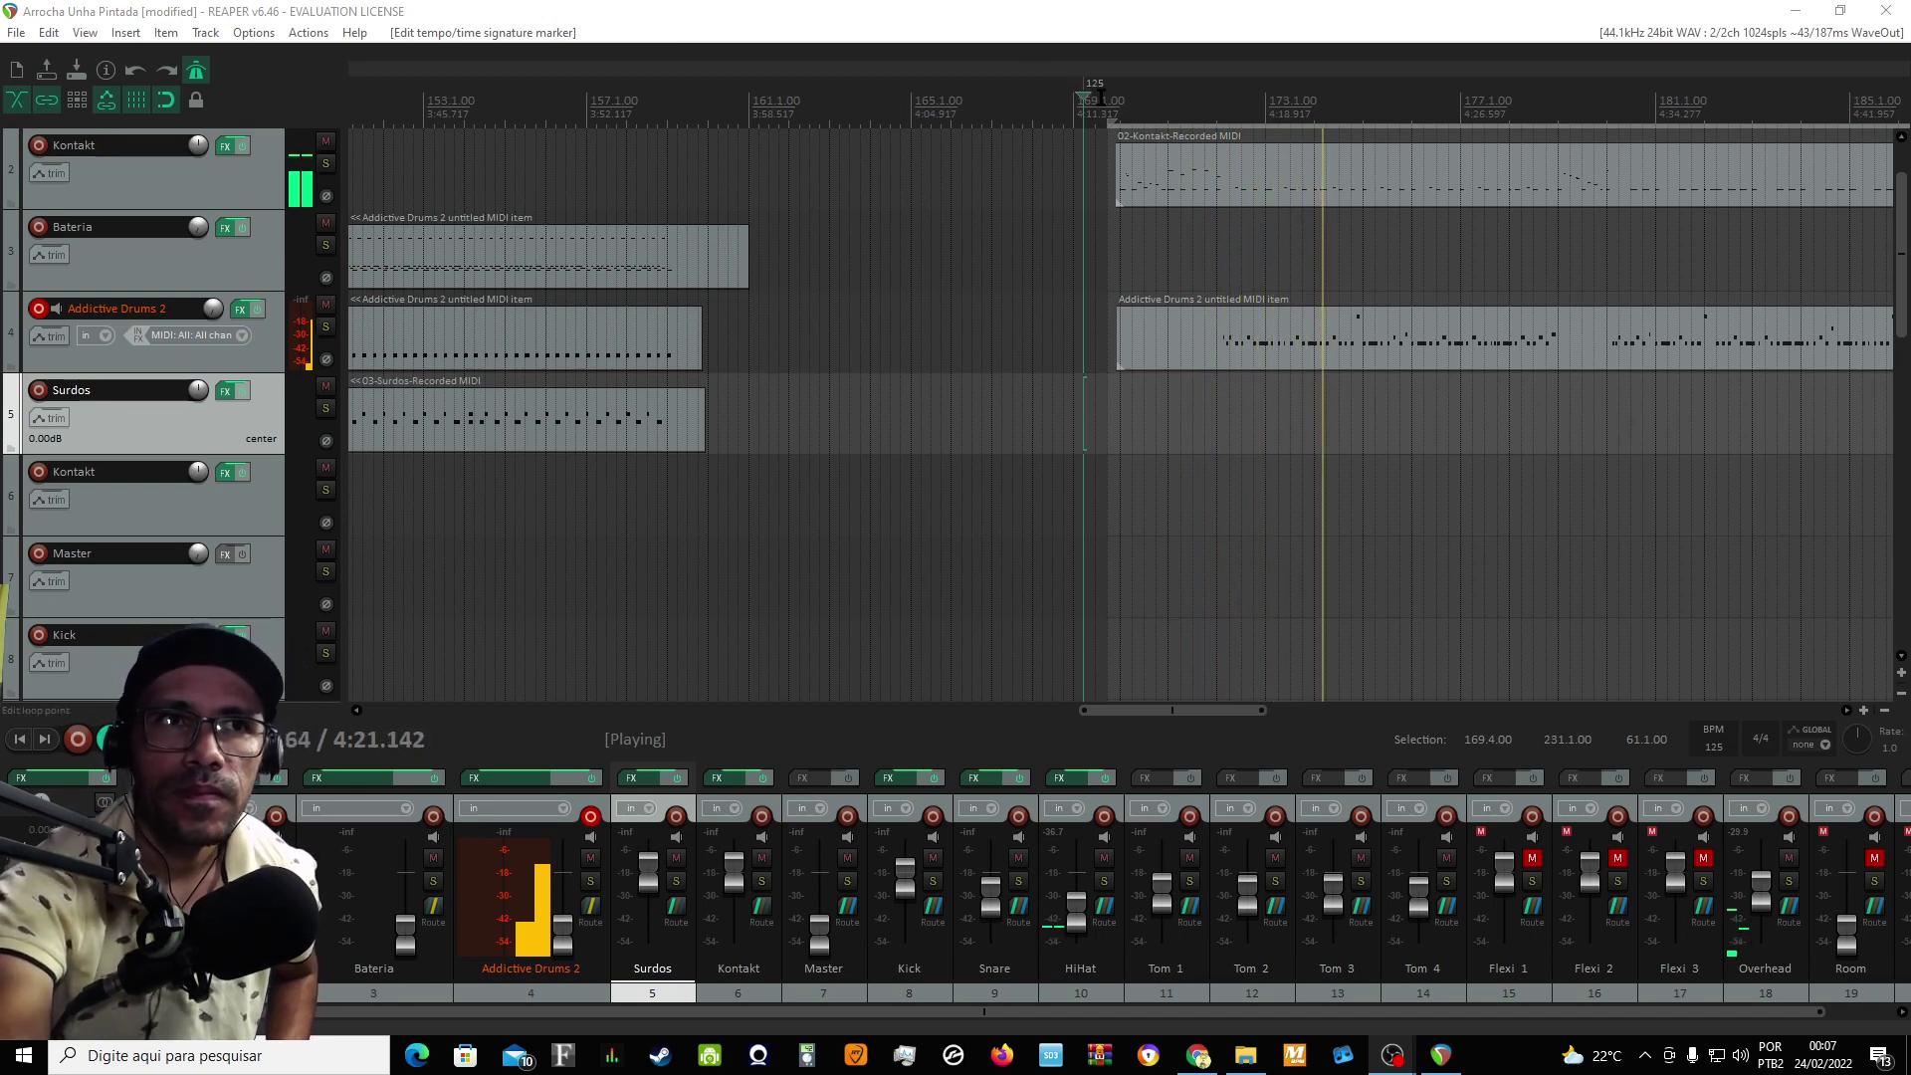
click(1229, 95)
key(space)
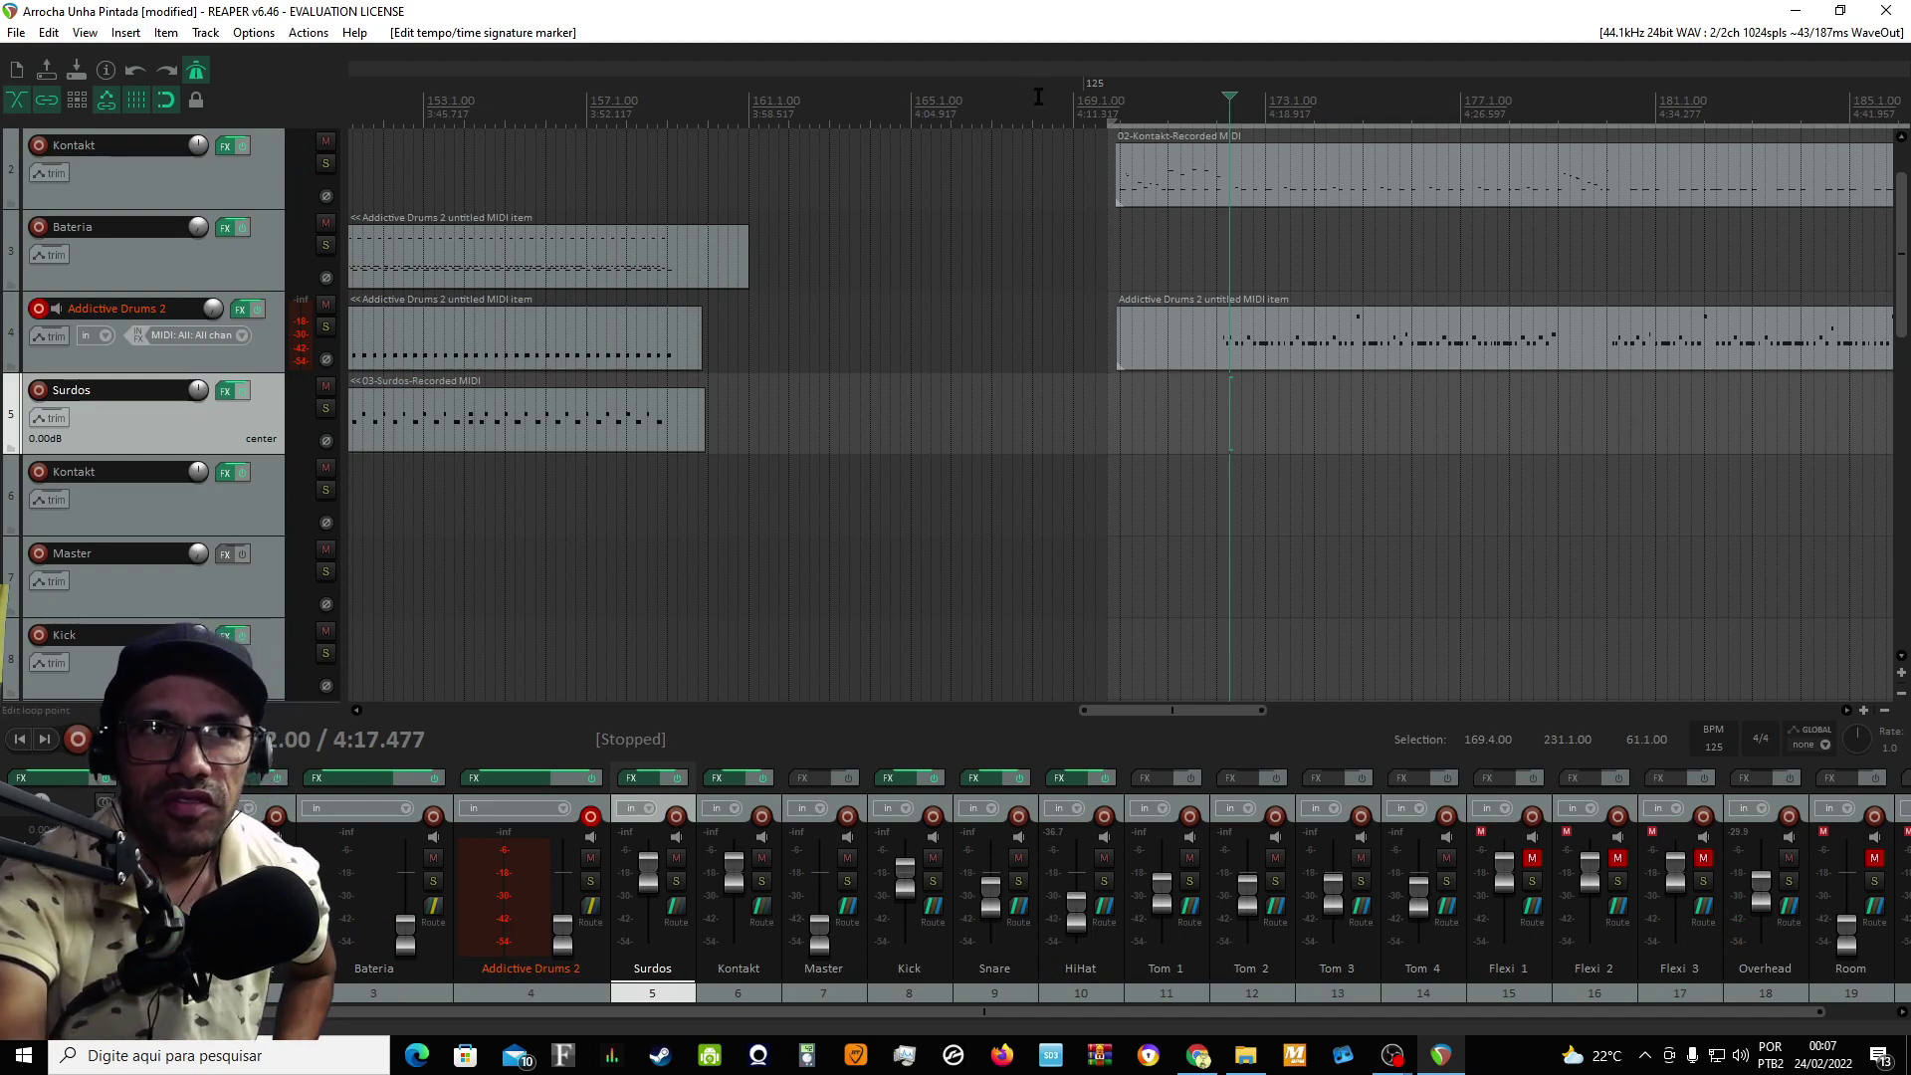
- Check the edit and remove options of the 155 BPM marker and place the edit cursor past it at about 6:30.344
scroll(1378, 158, down, 5)
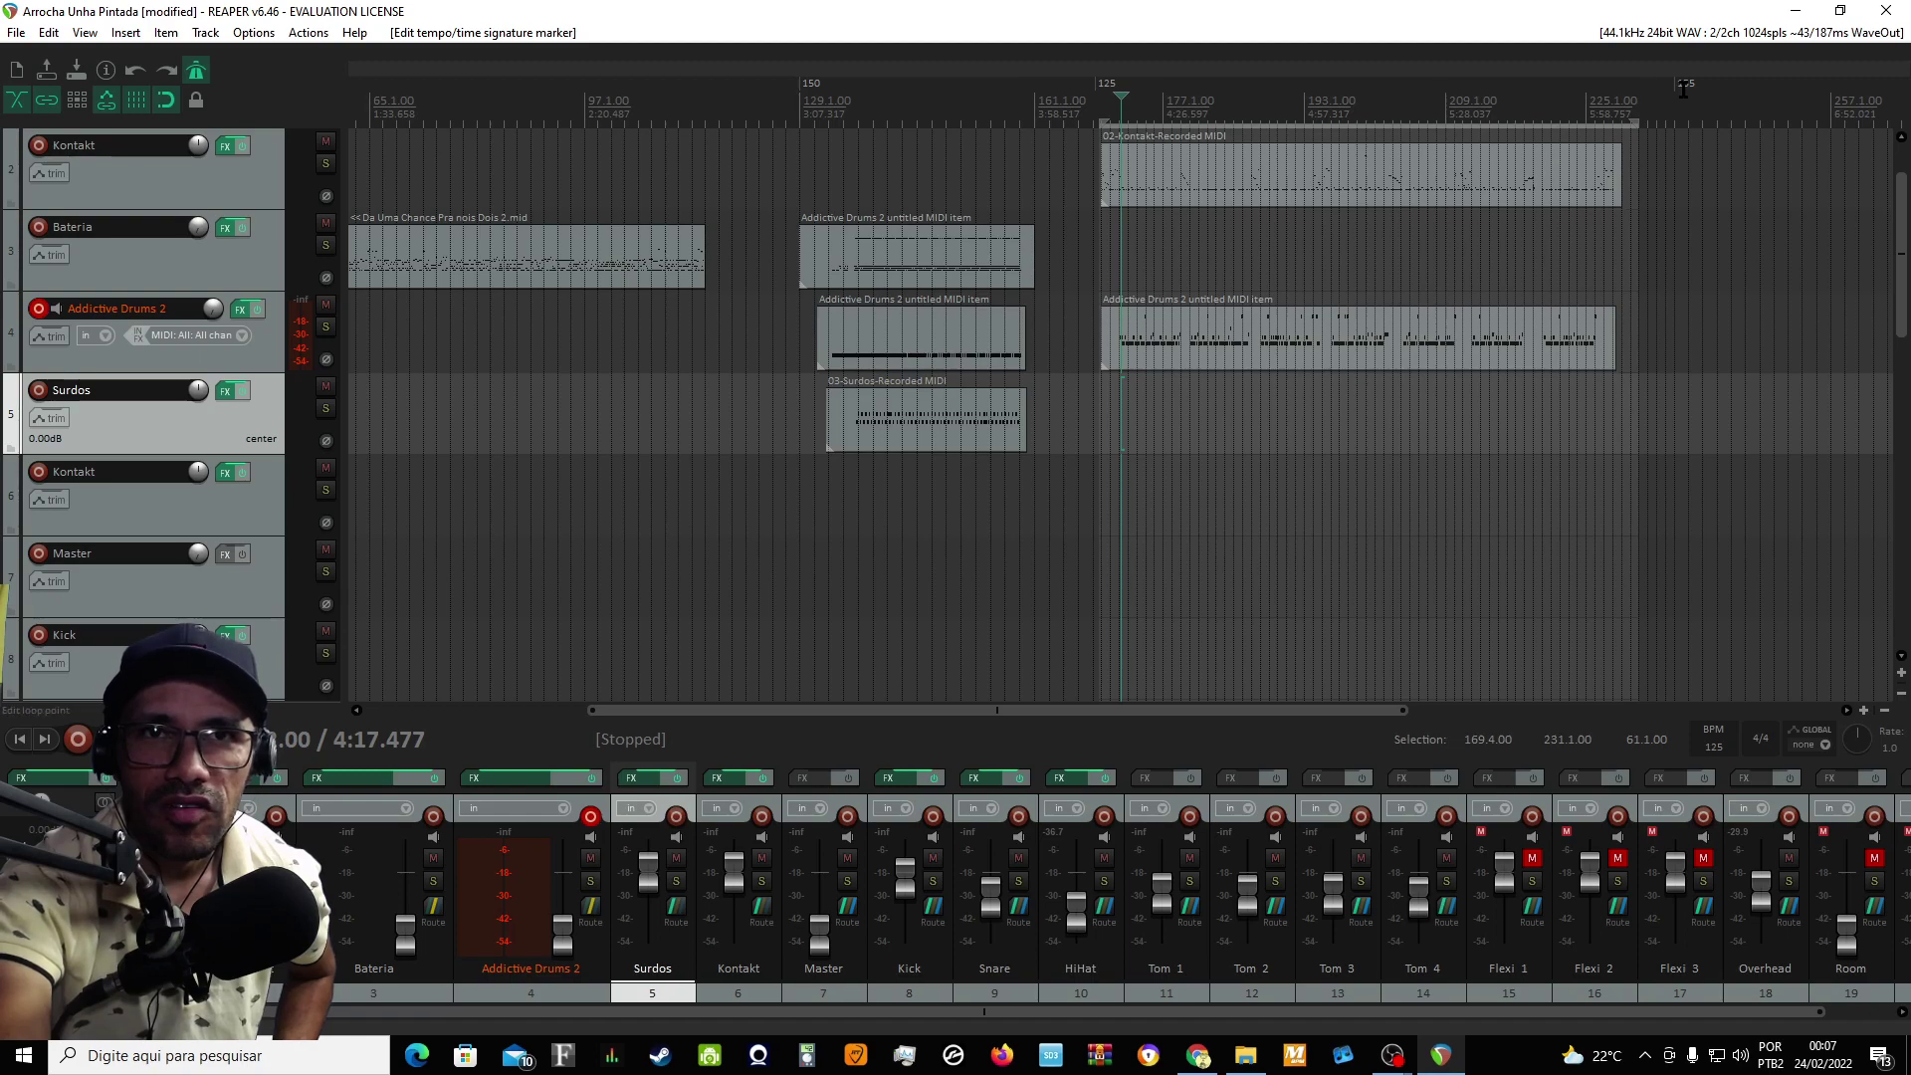
right_click(1675, 88)
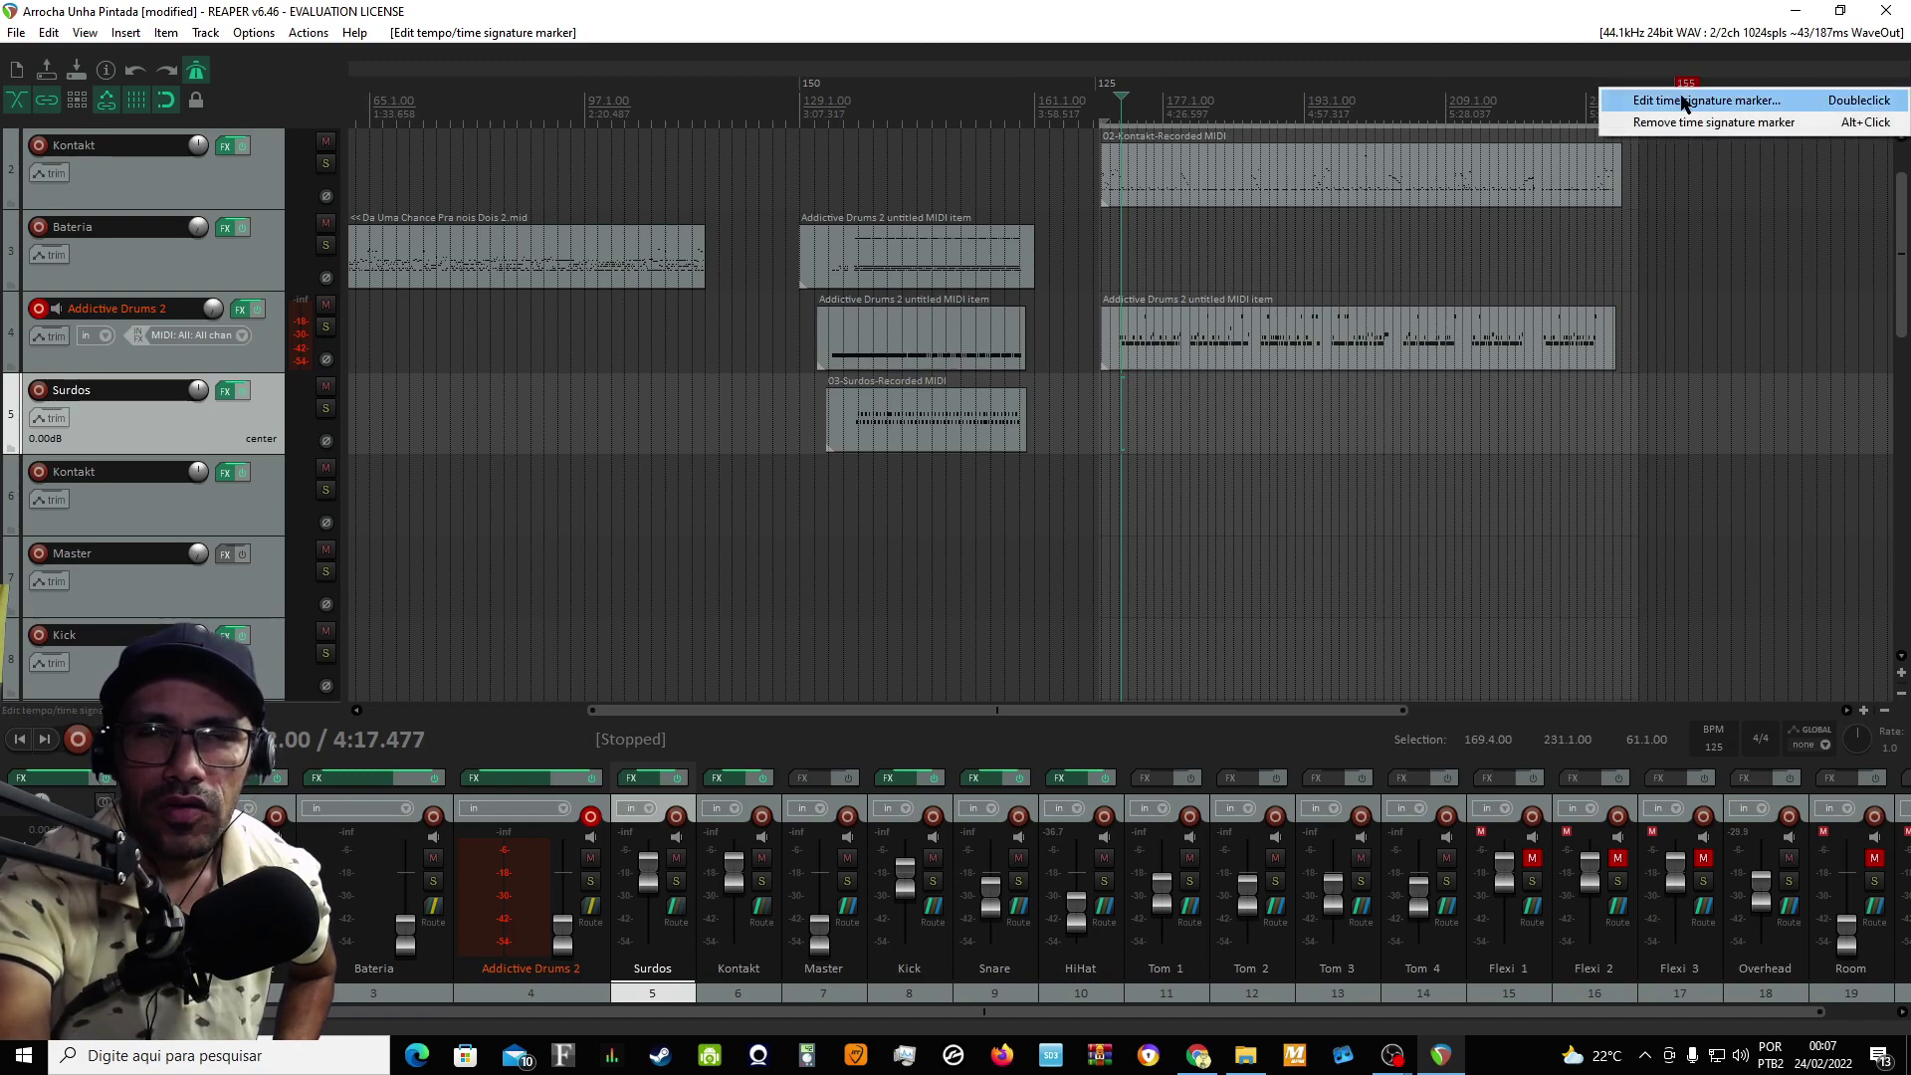
click(1680, 171)
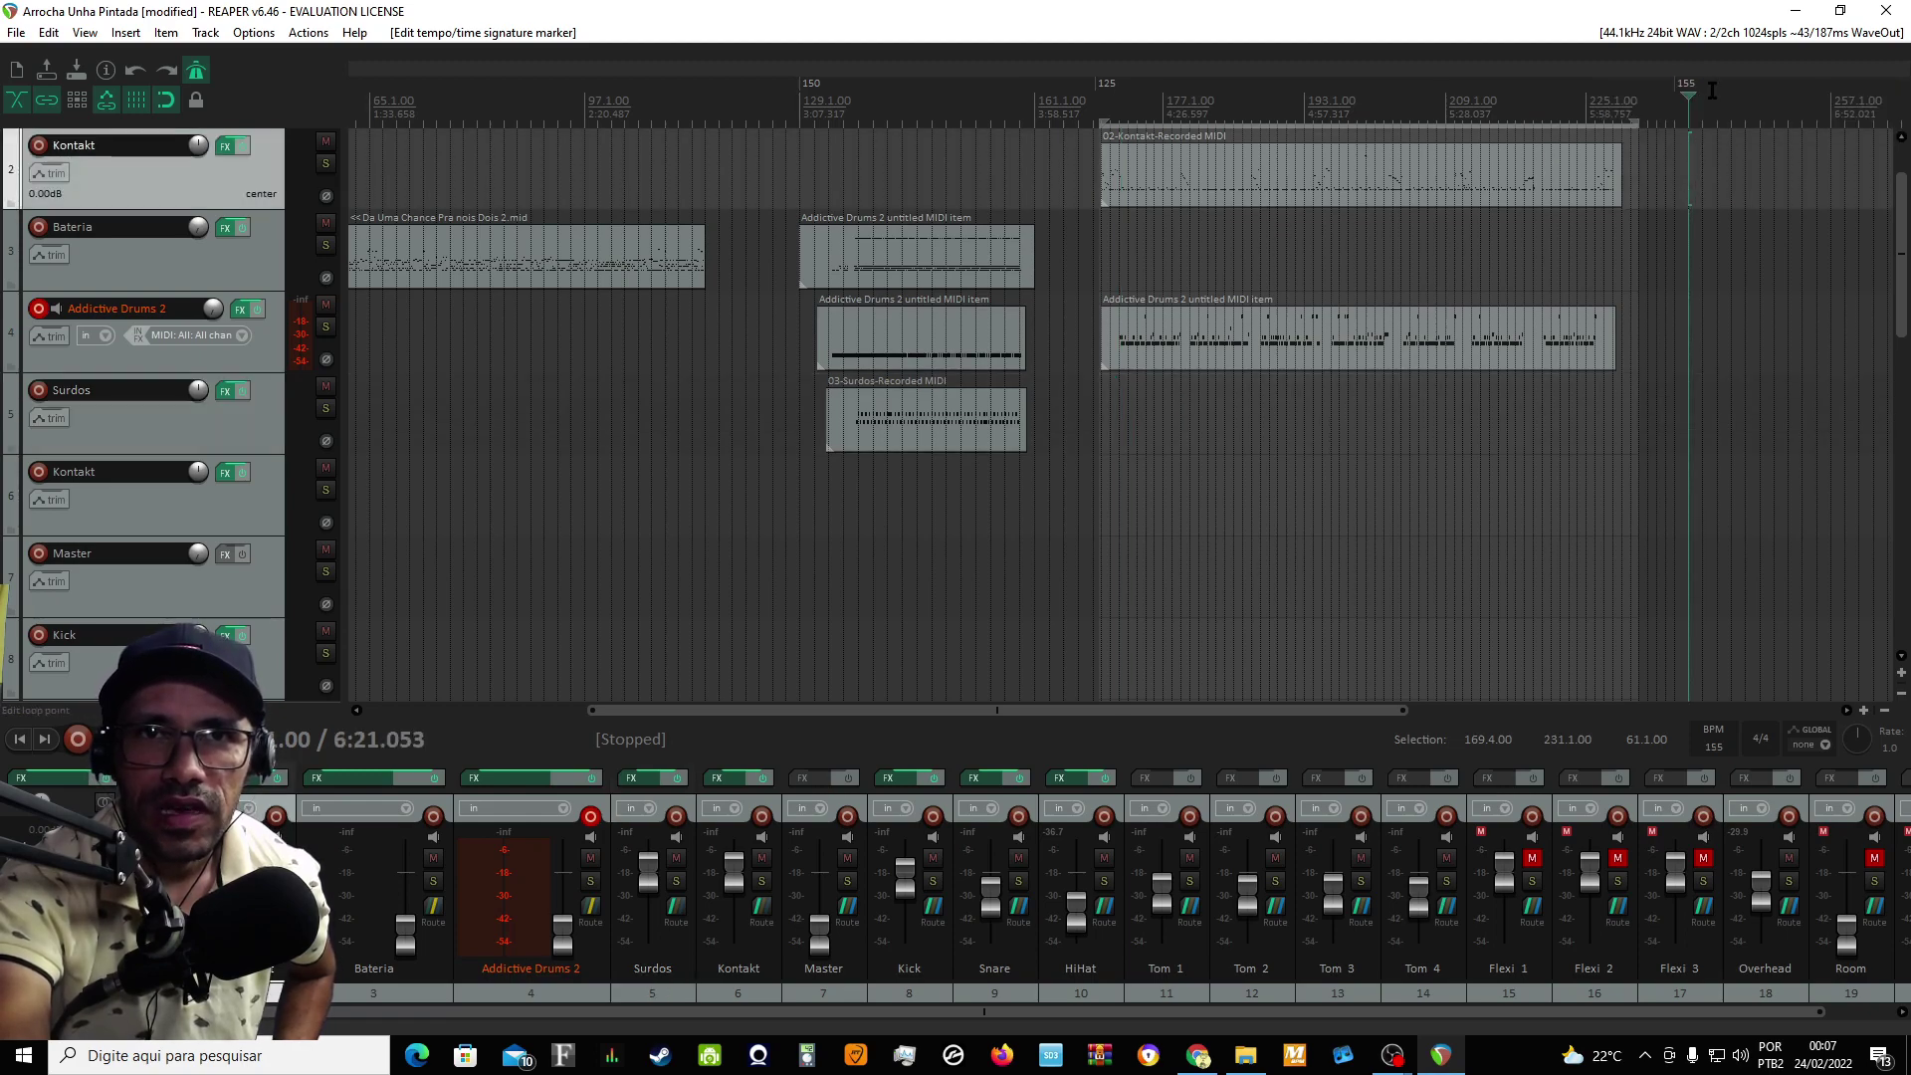
right_click(1712, 87)
click(1725, 93)
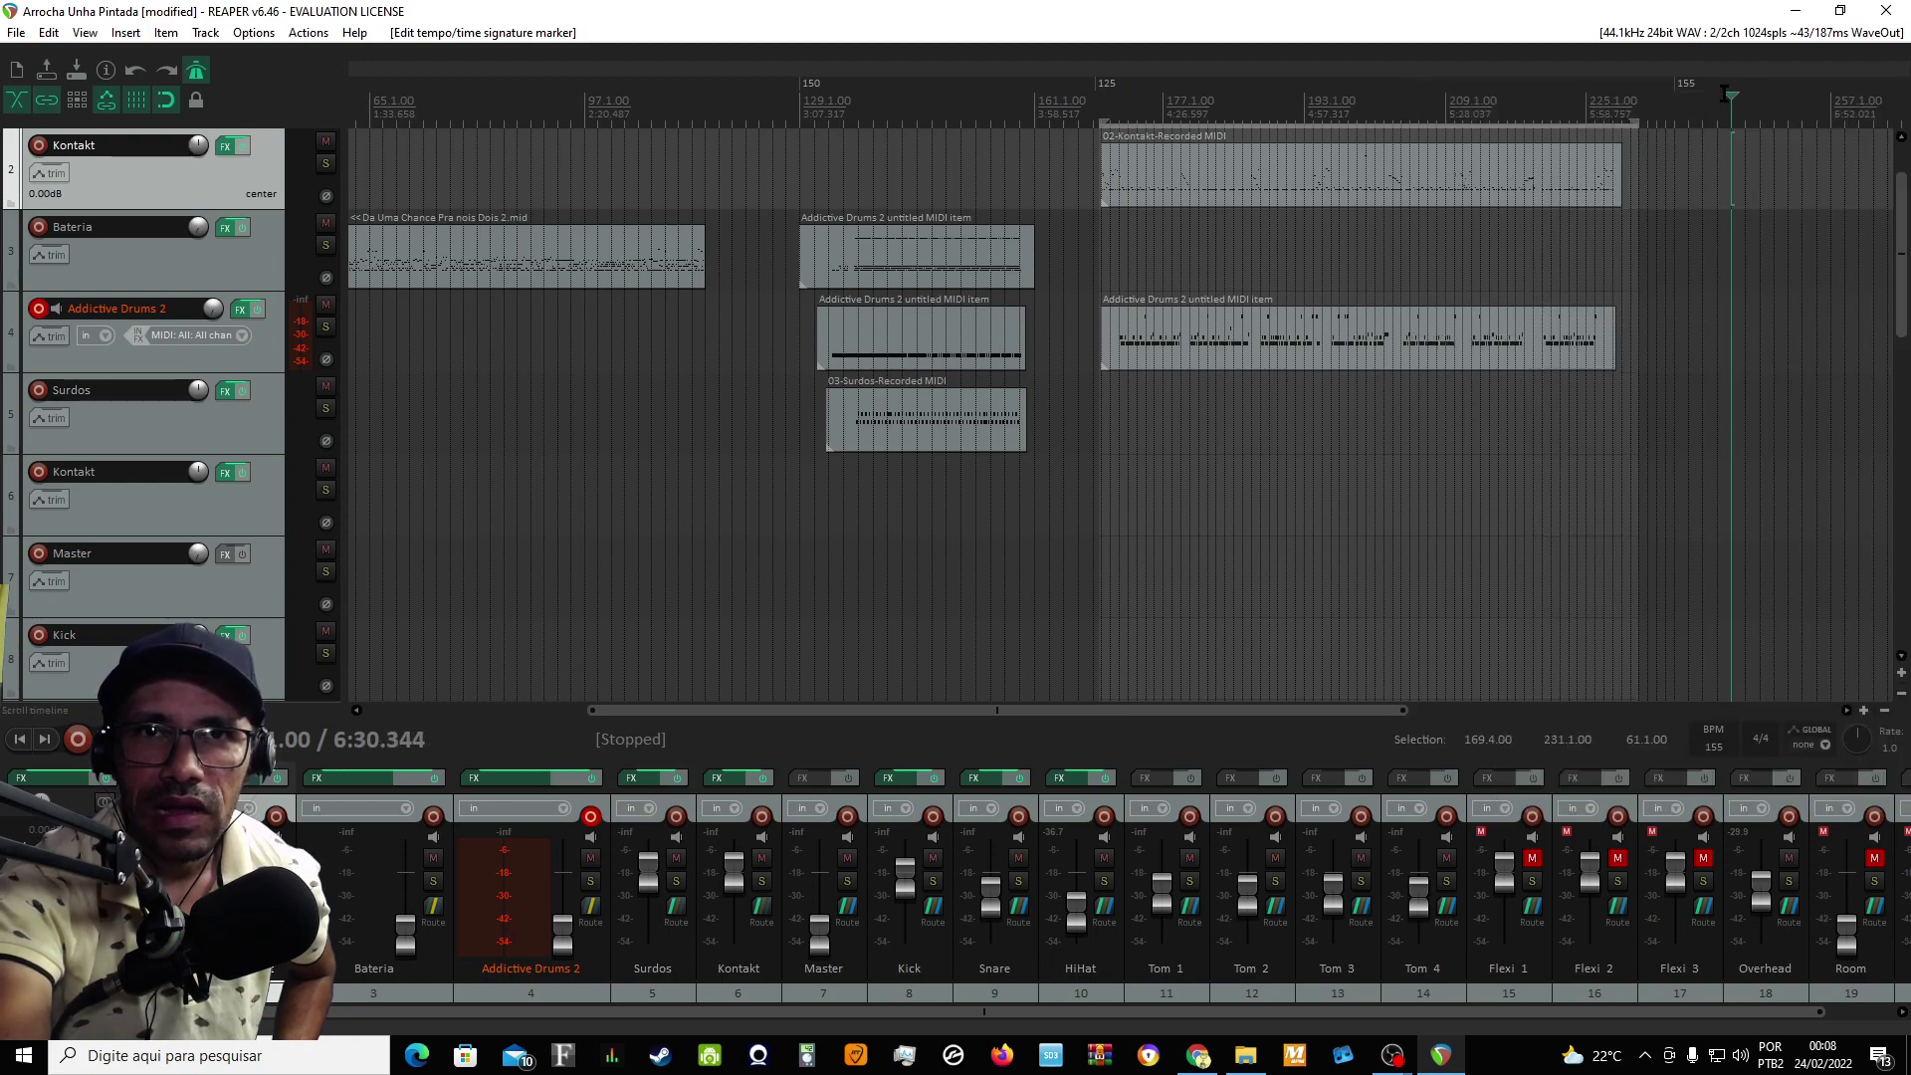
right_click(1729, 119)
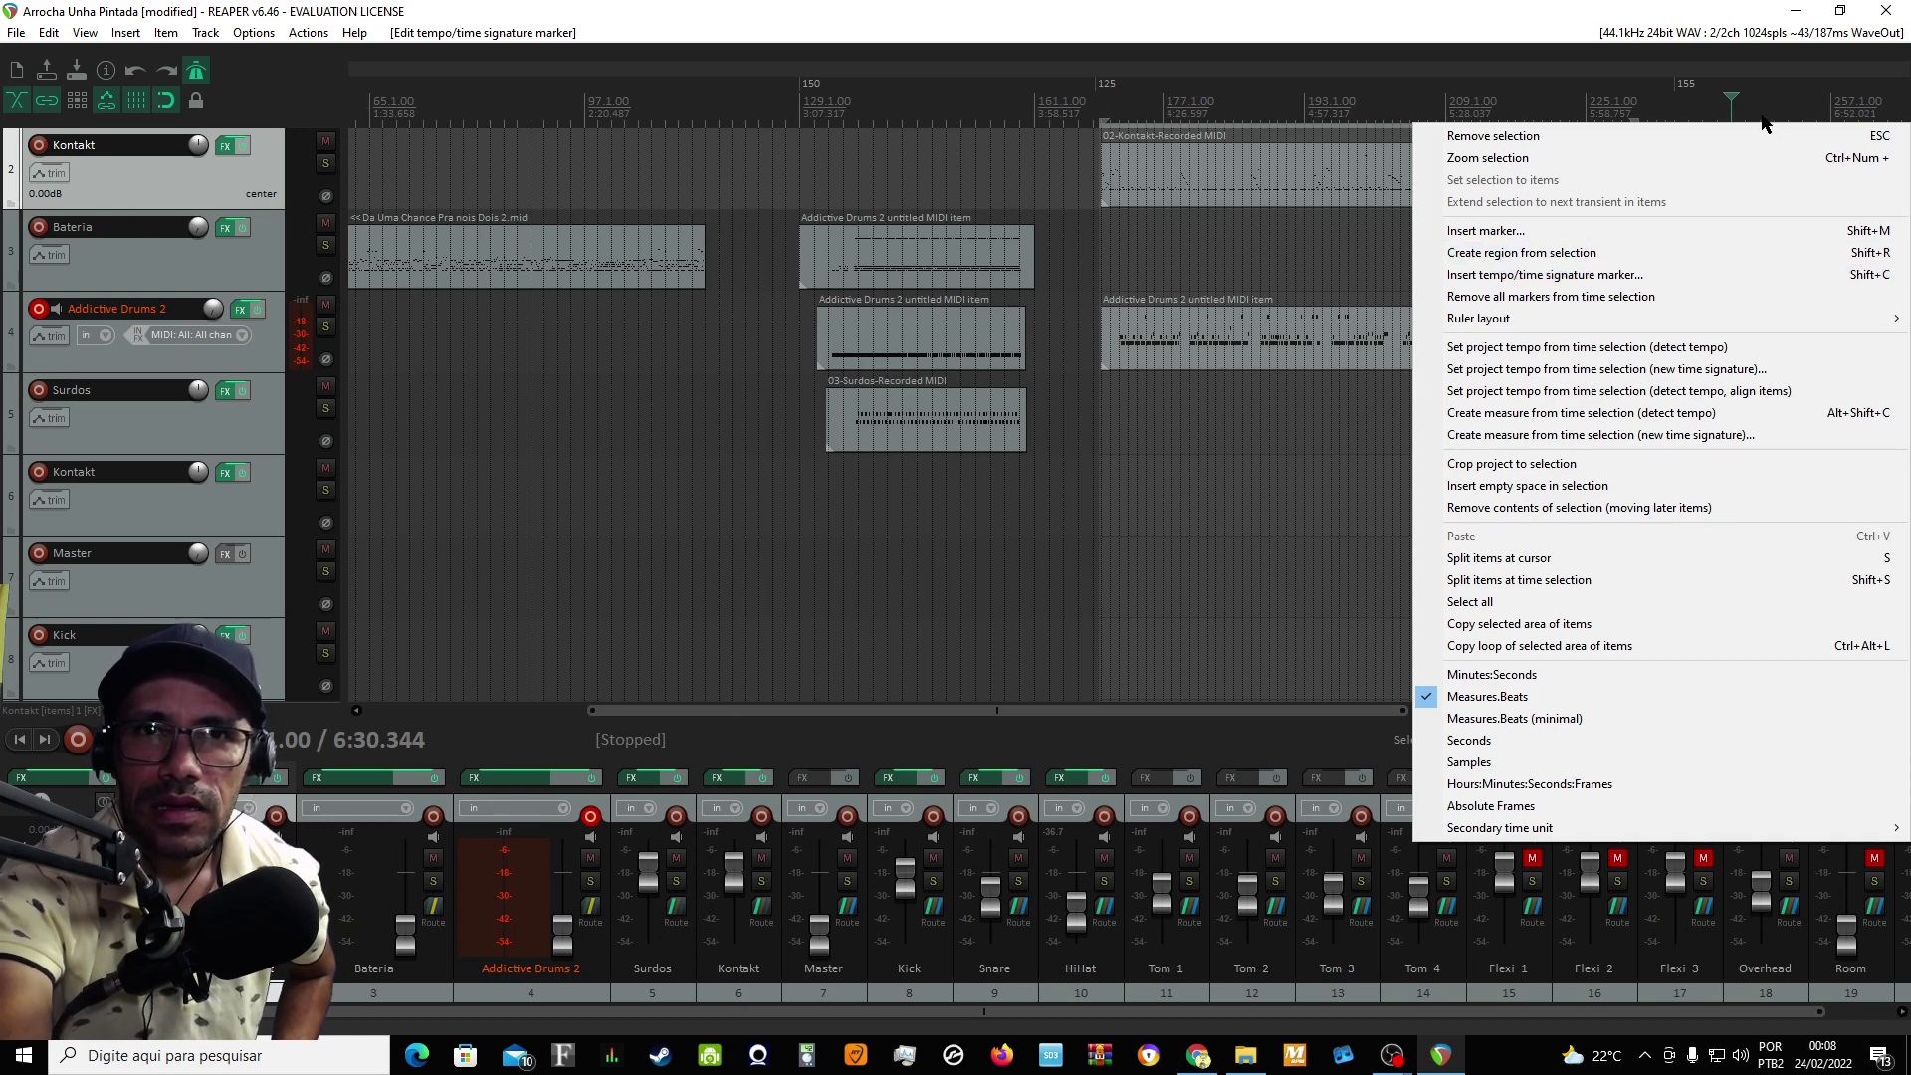
right_click(198, 72)
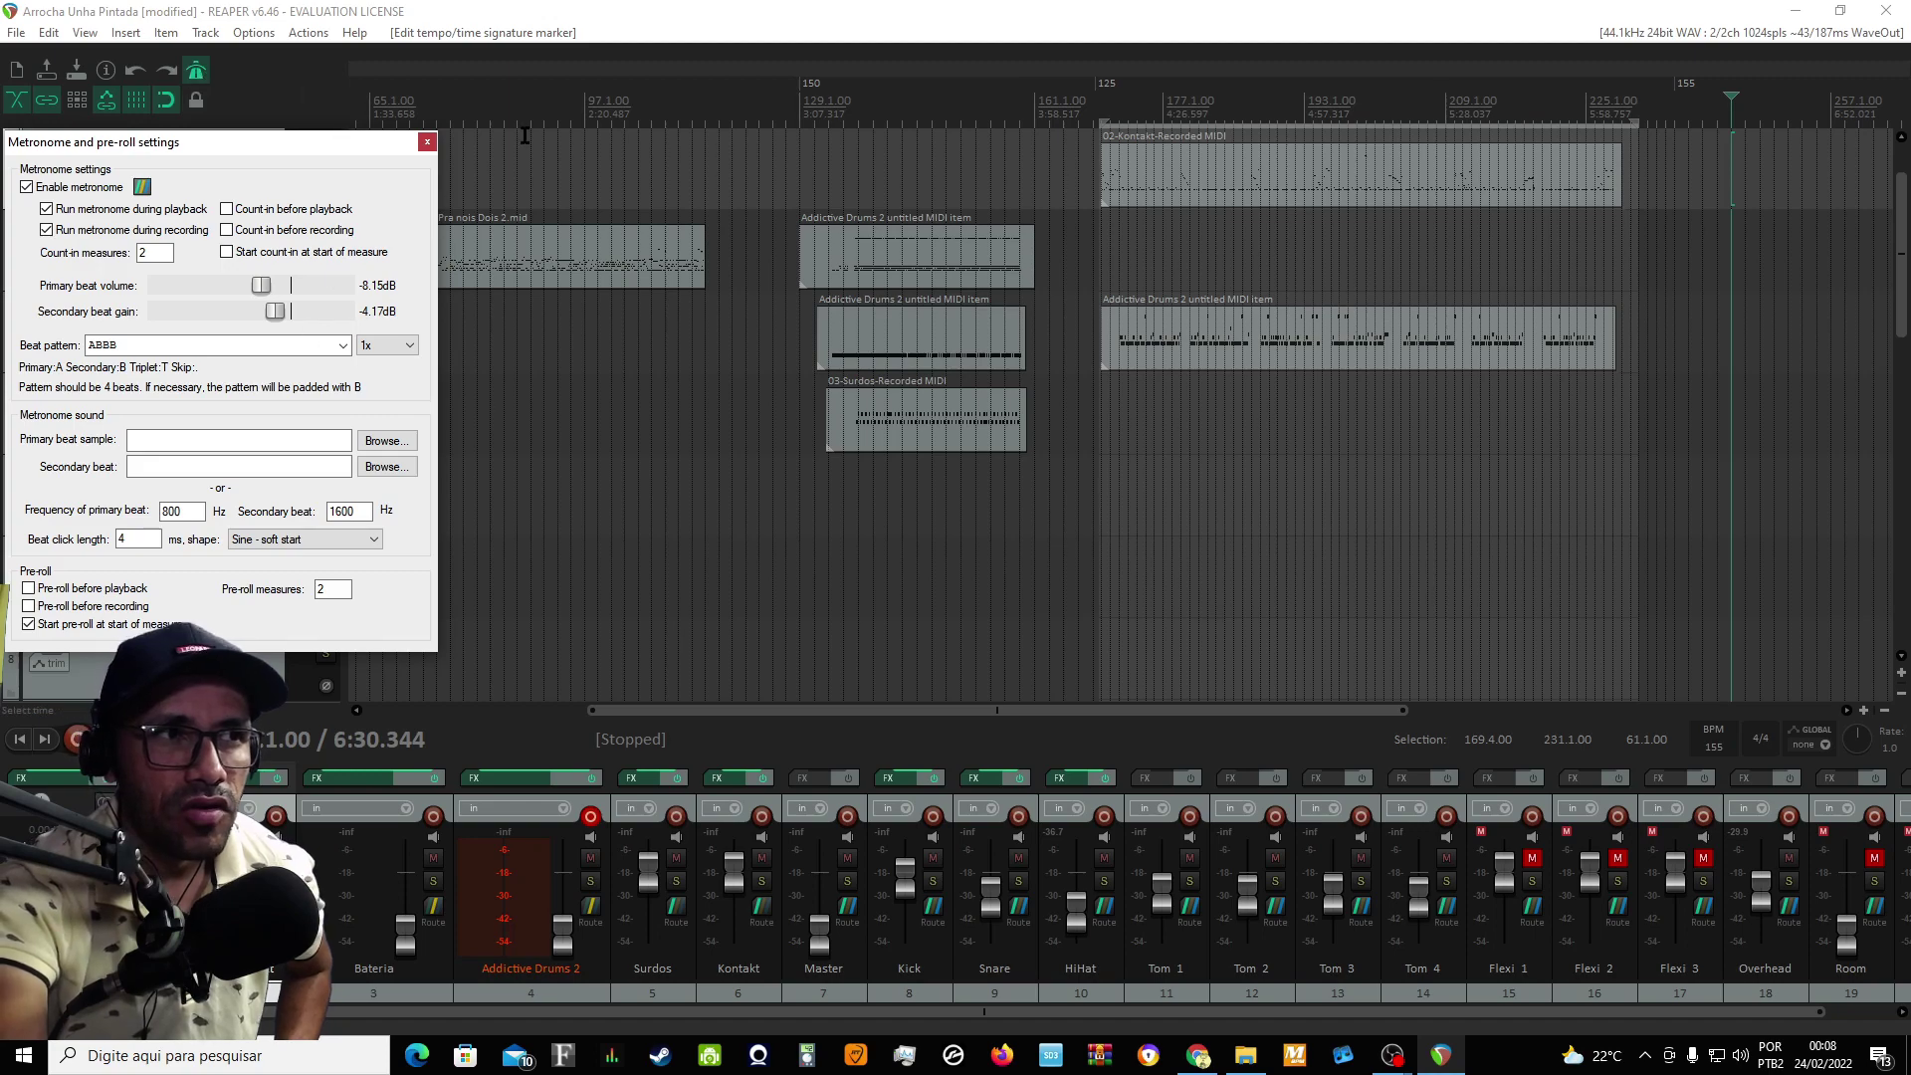
key(Escape)
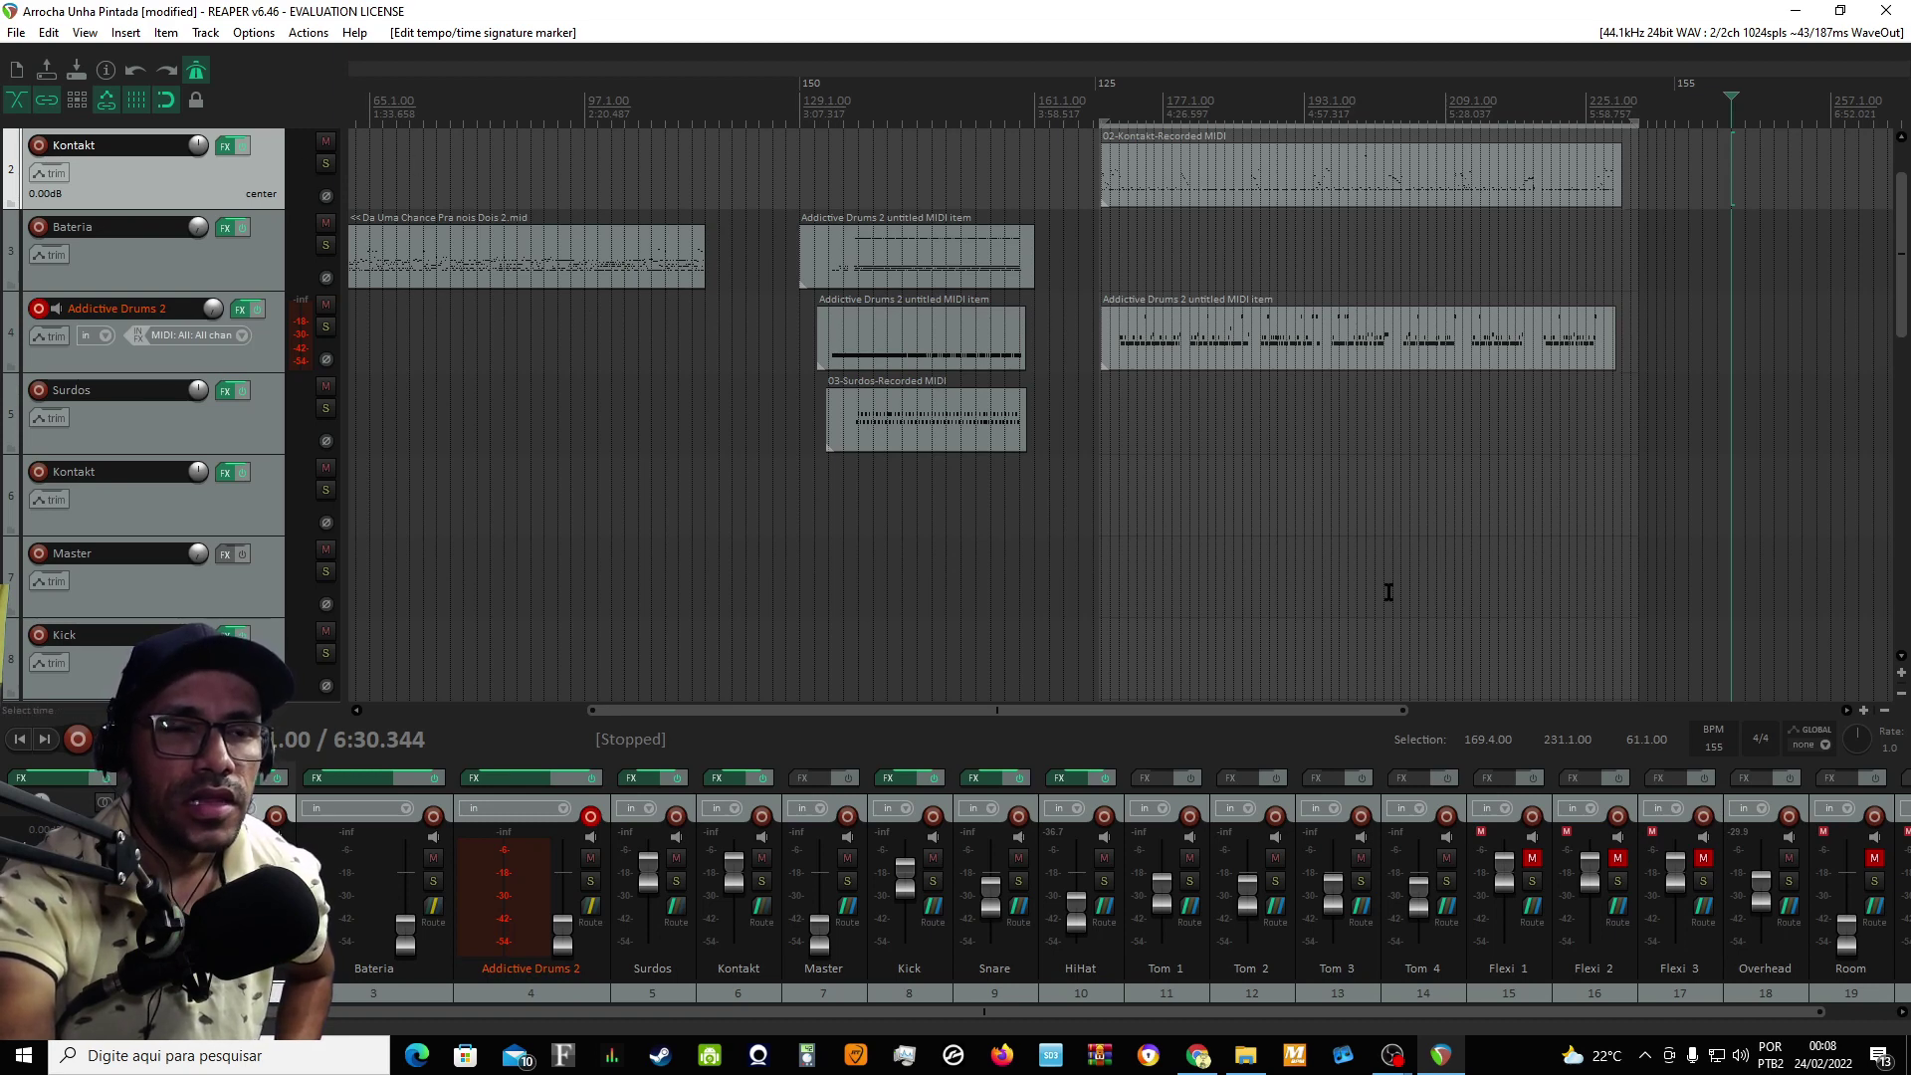
mouse_move(1402, 711)
mouse_down()
mouse_move(1573, 711)
mouse_move(1386, 710)
mouse_up()
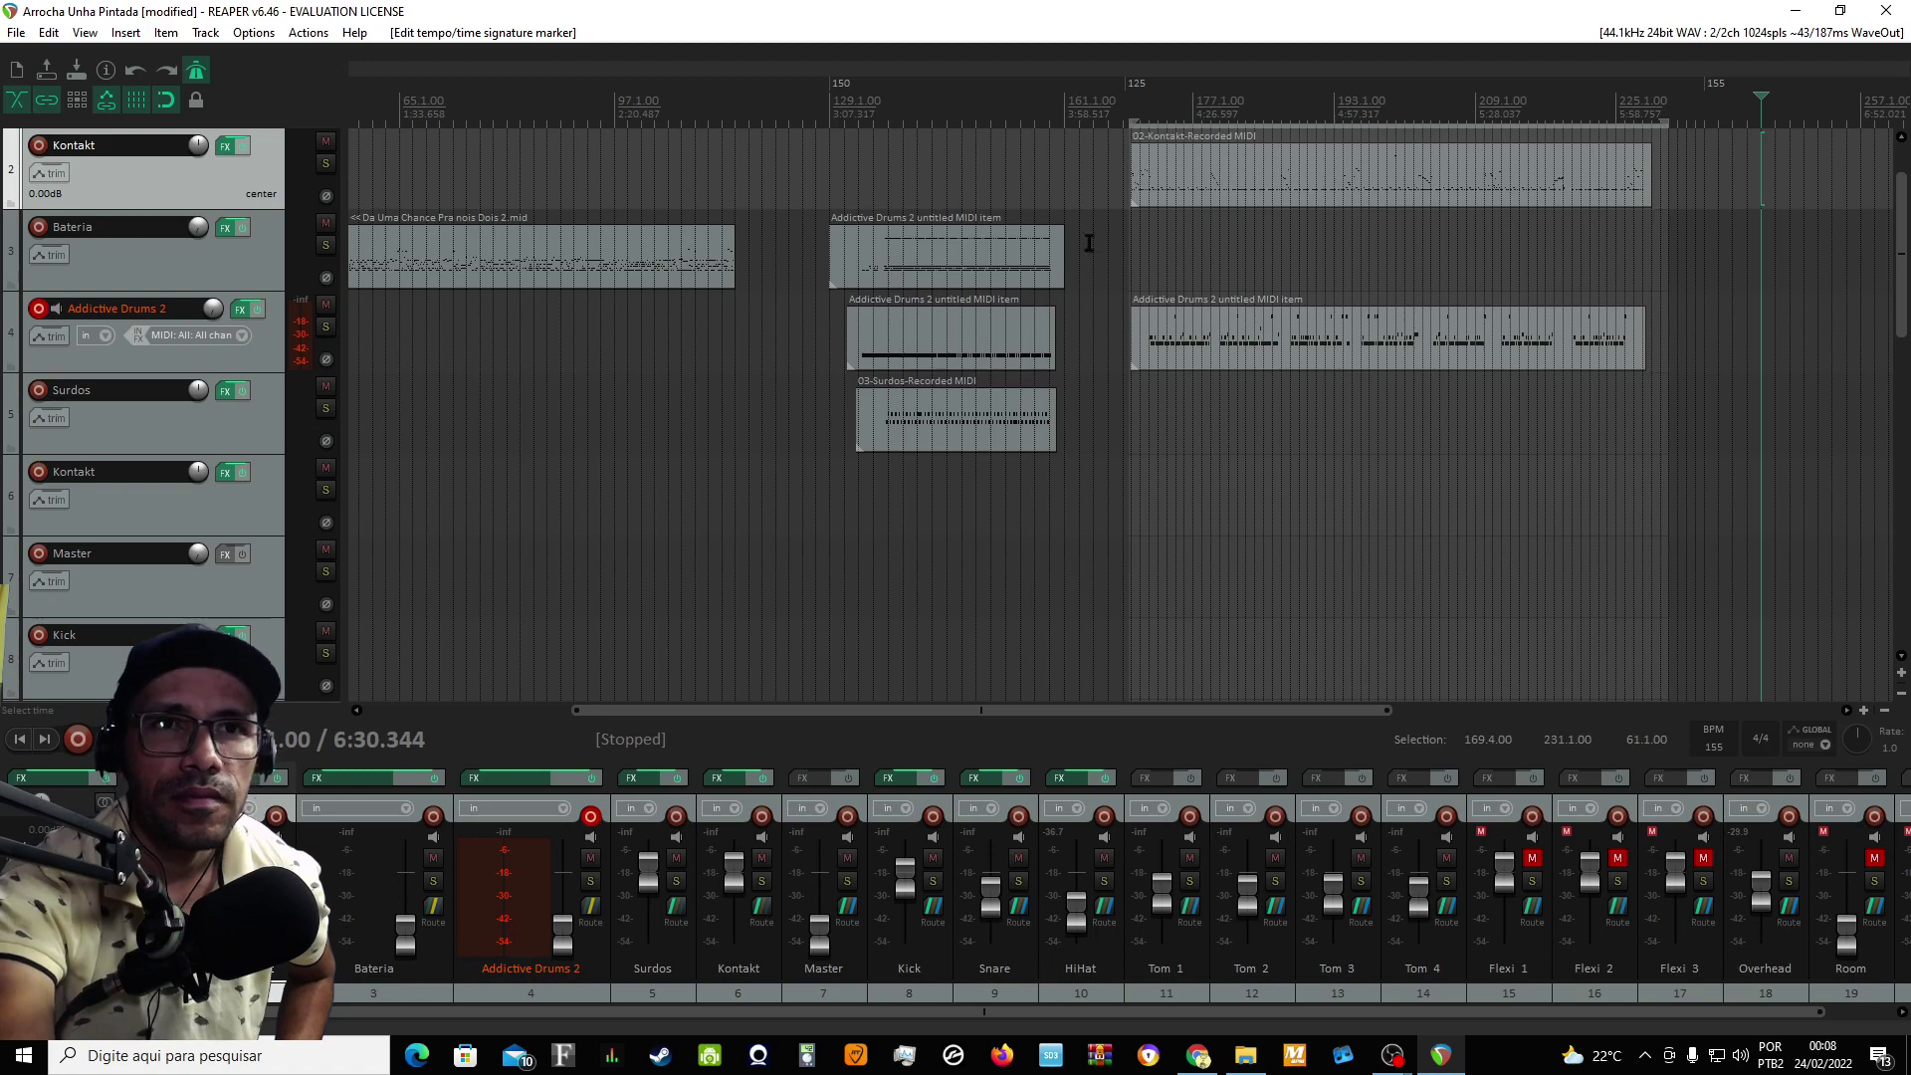
- In the metronome settings, search the D:, H: and BACKUP (I:) drives for a primary beat sample
right_click(196, 70)
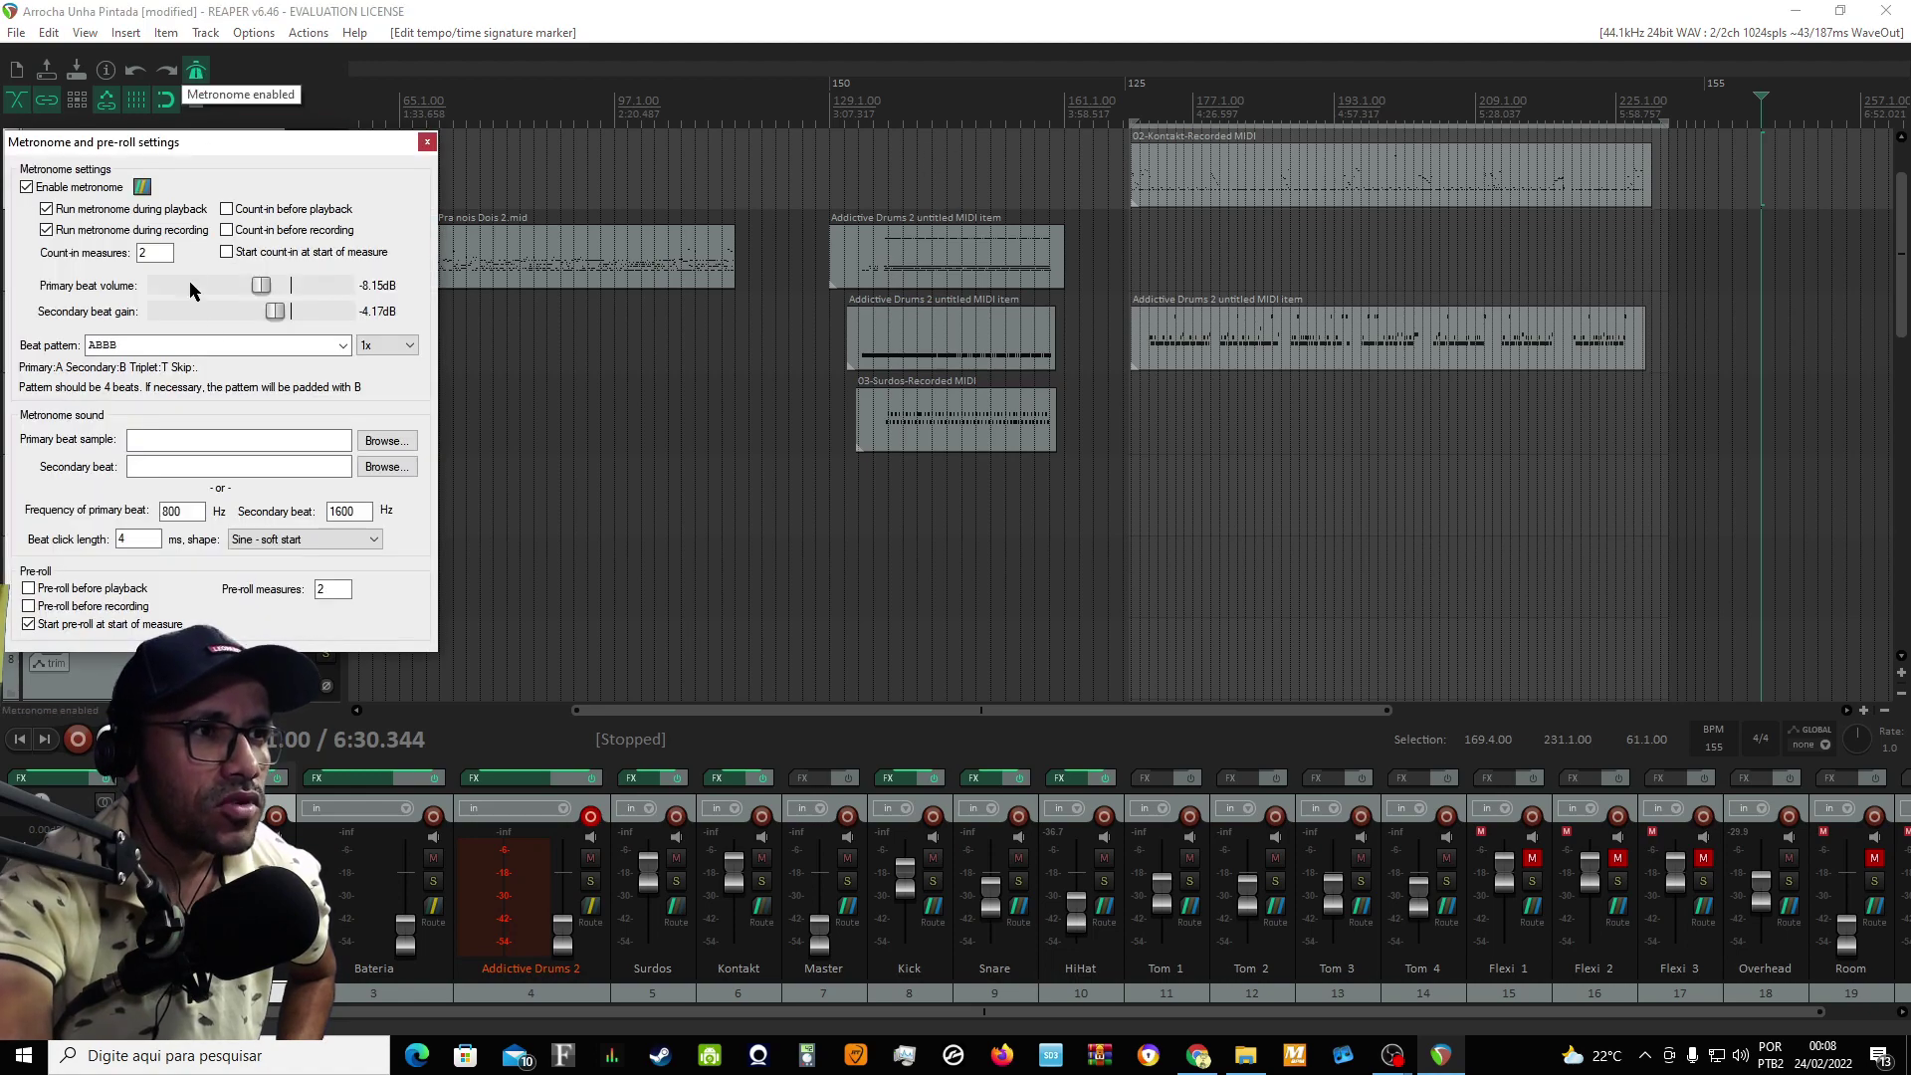
click(386, 440)
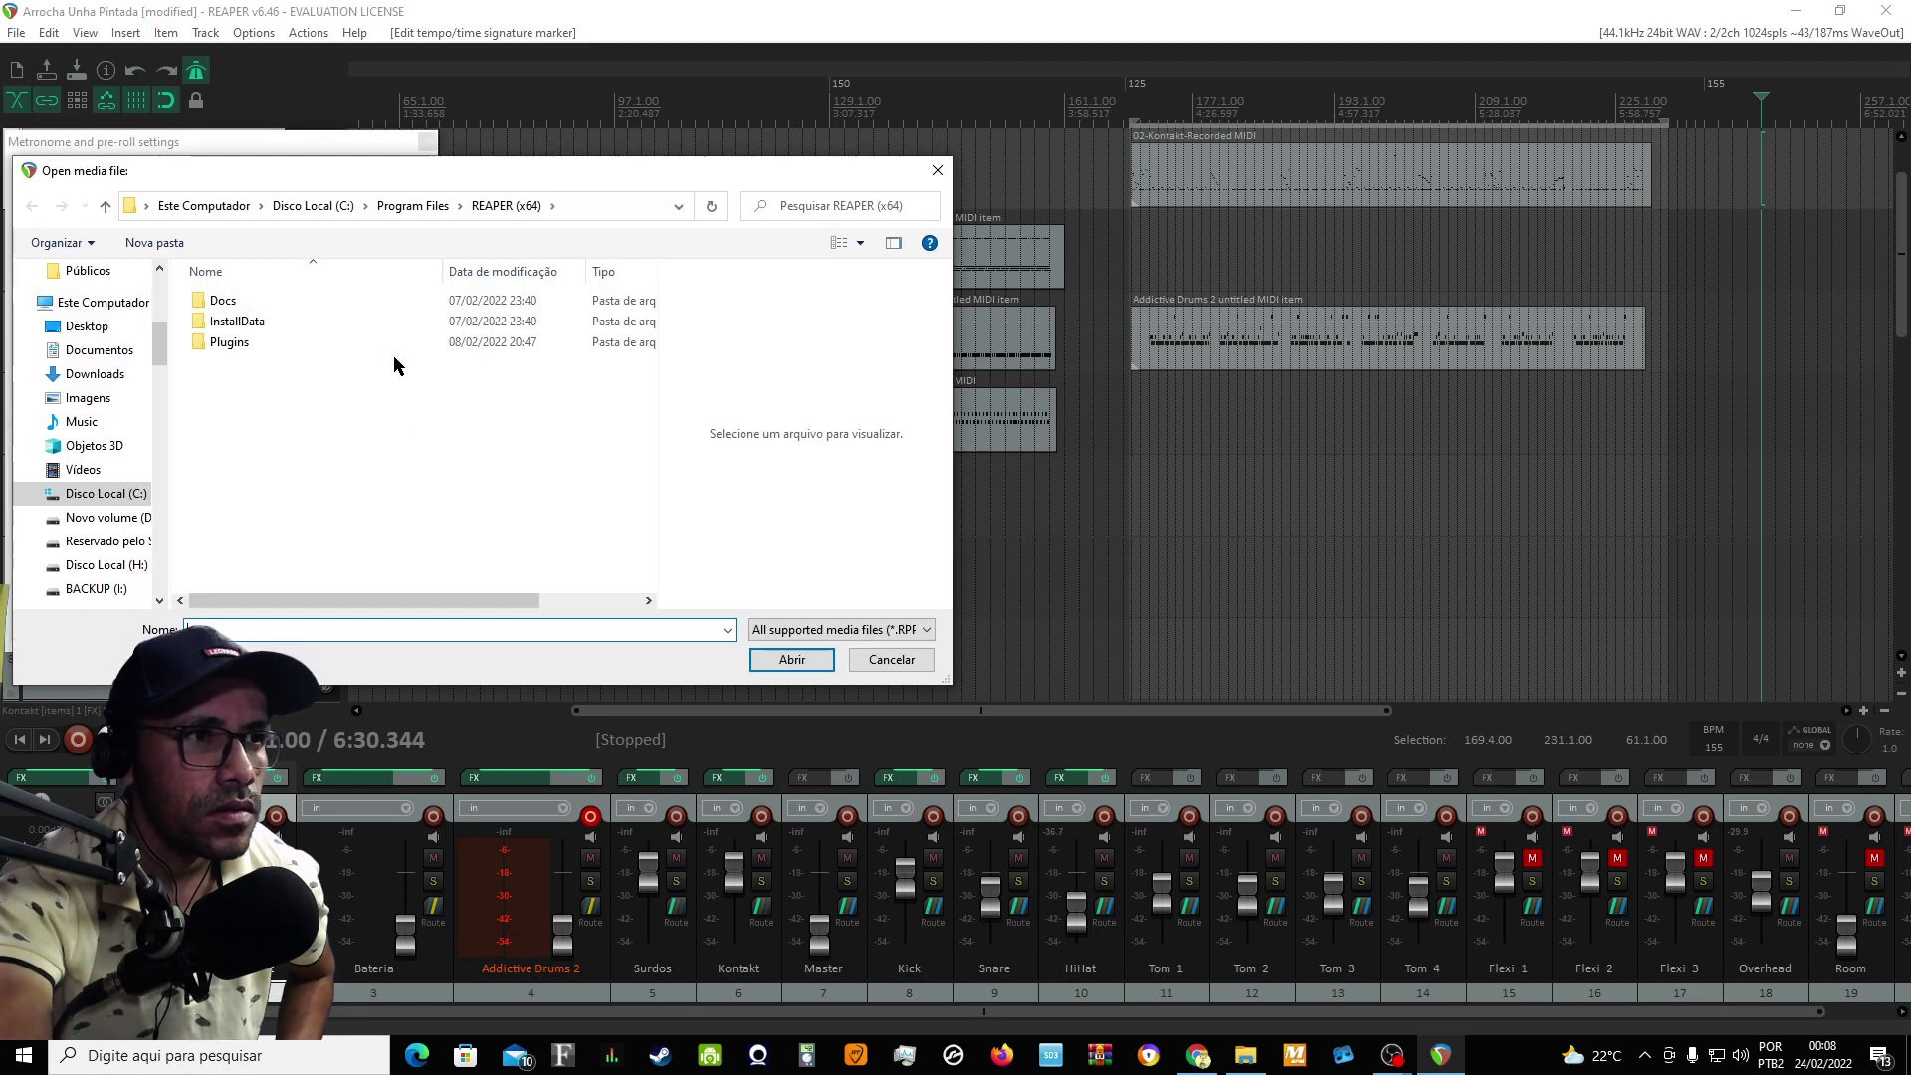
click(135, 517)
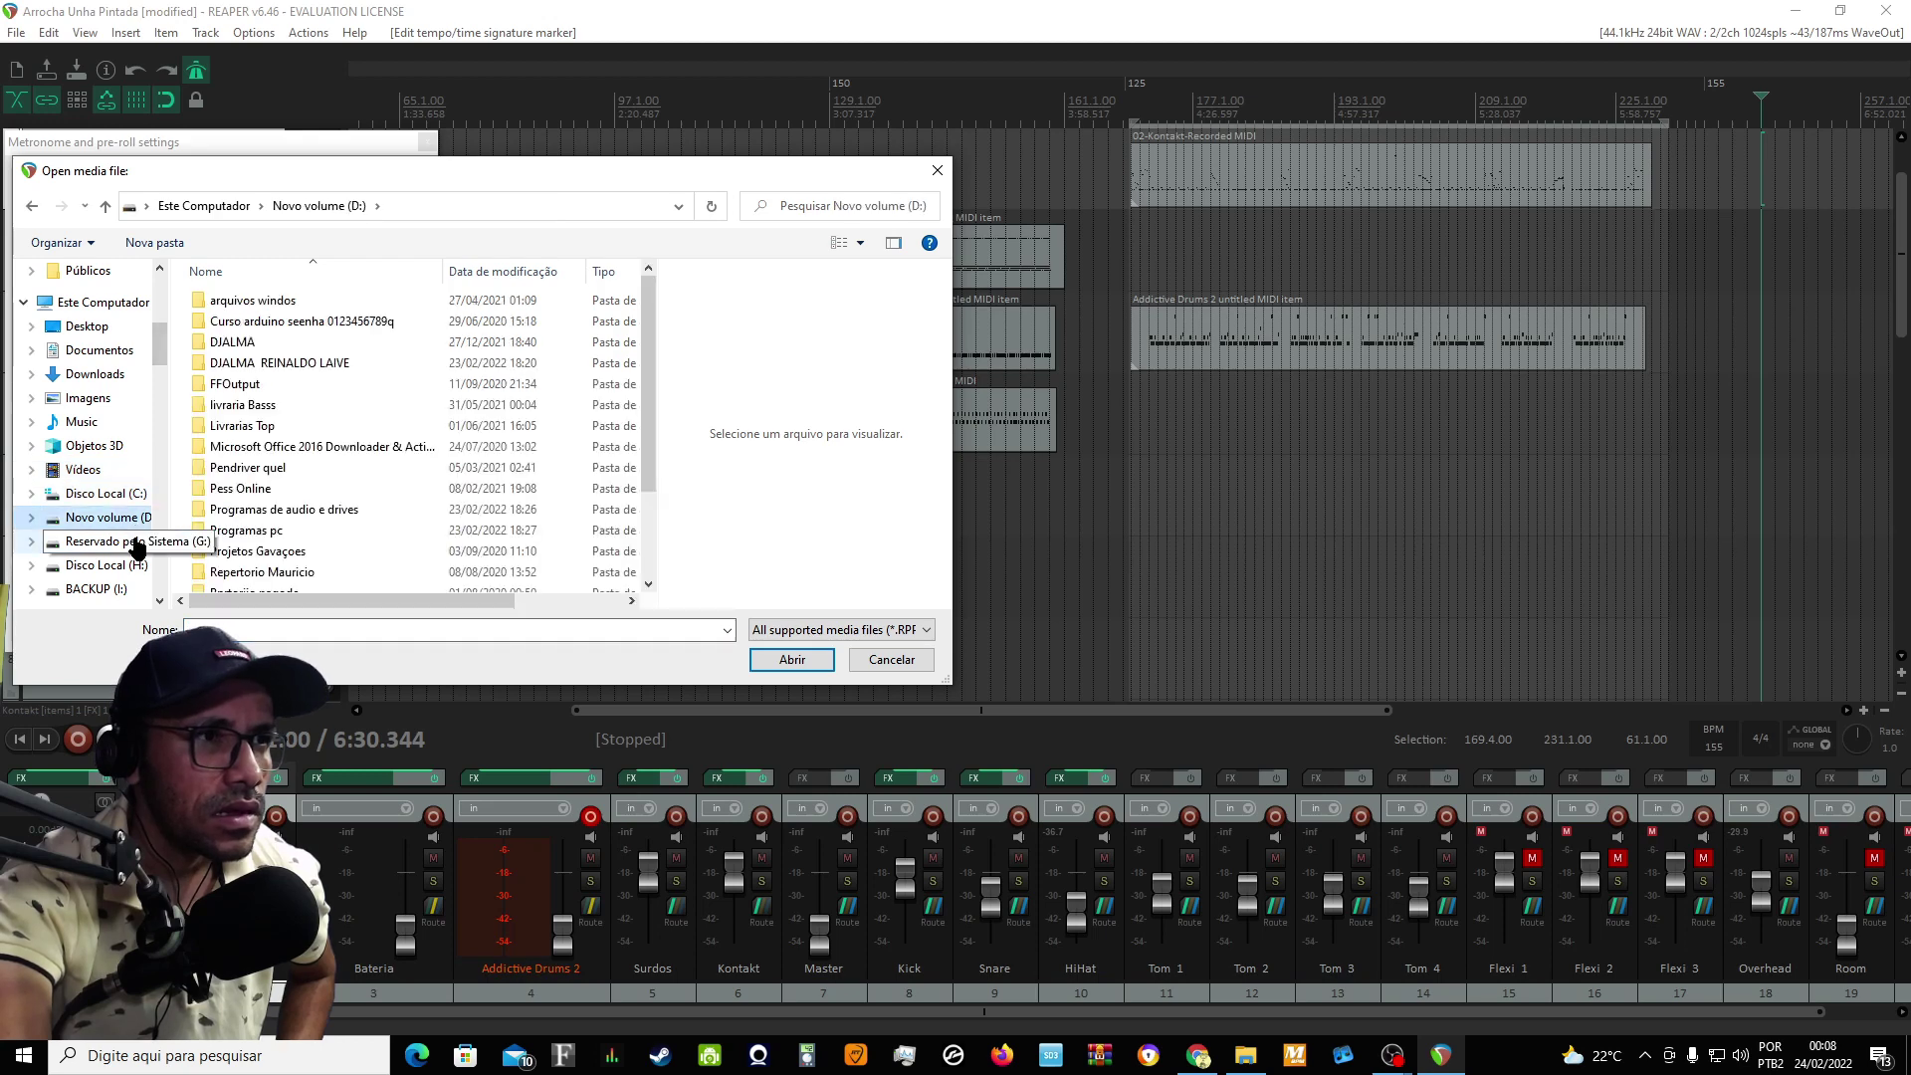
click(130, 543)
scroll(179, 534, down, 3)
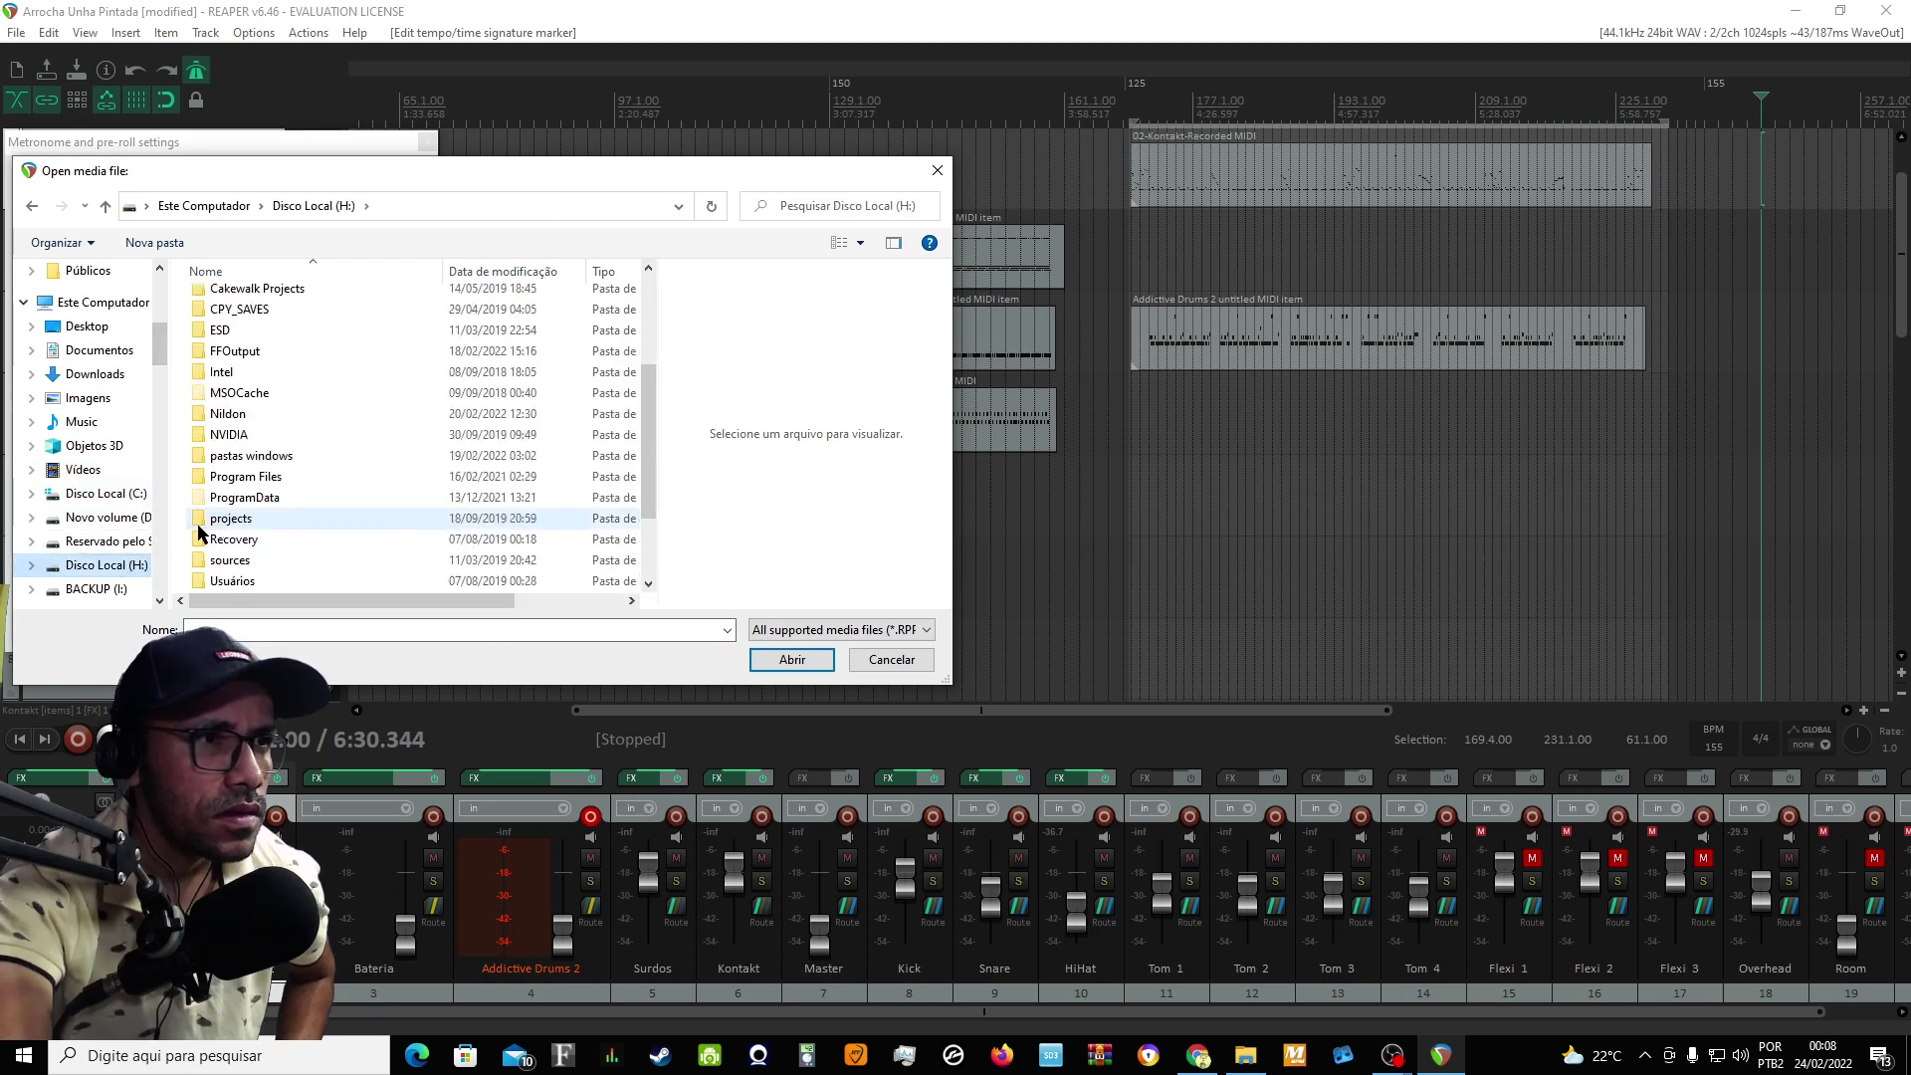
click(96, 589)
scroll(242, 475, down, 2)
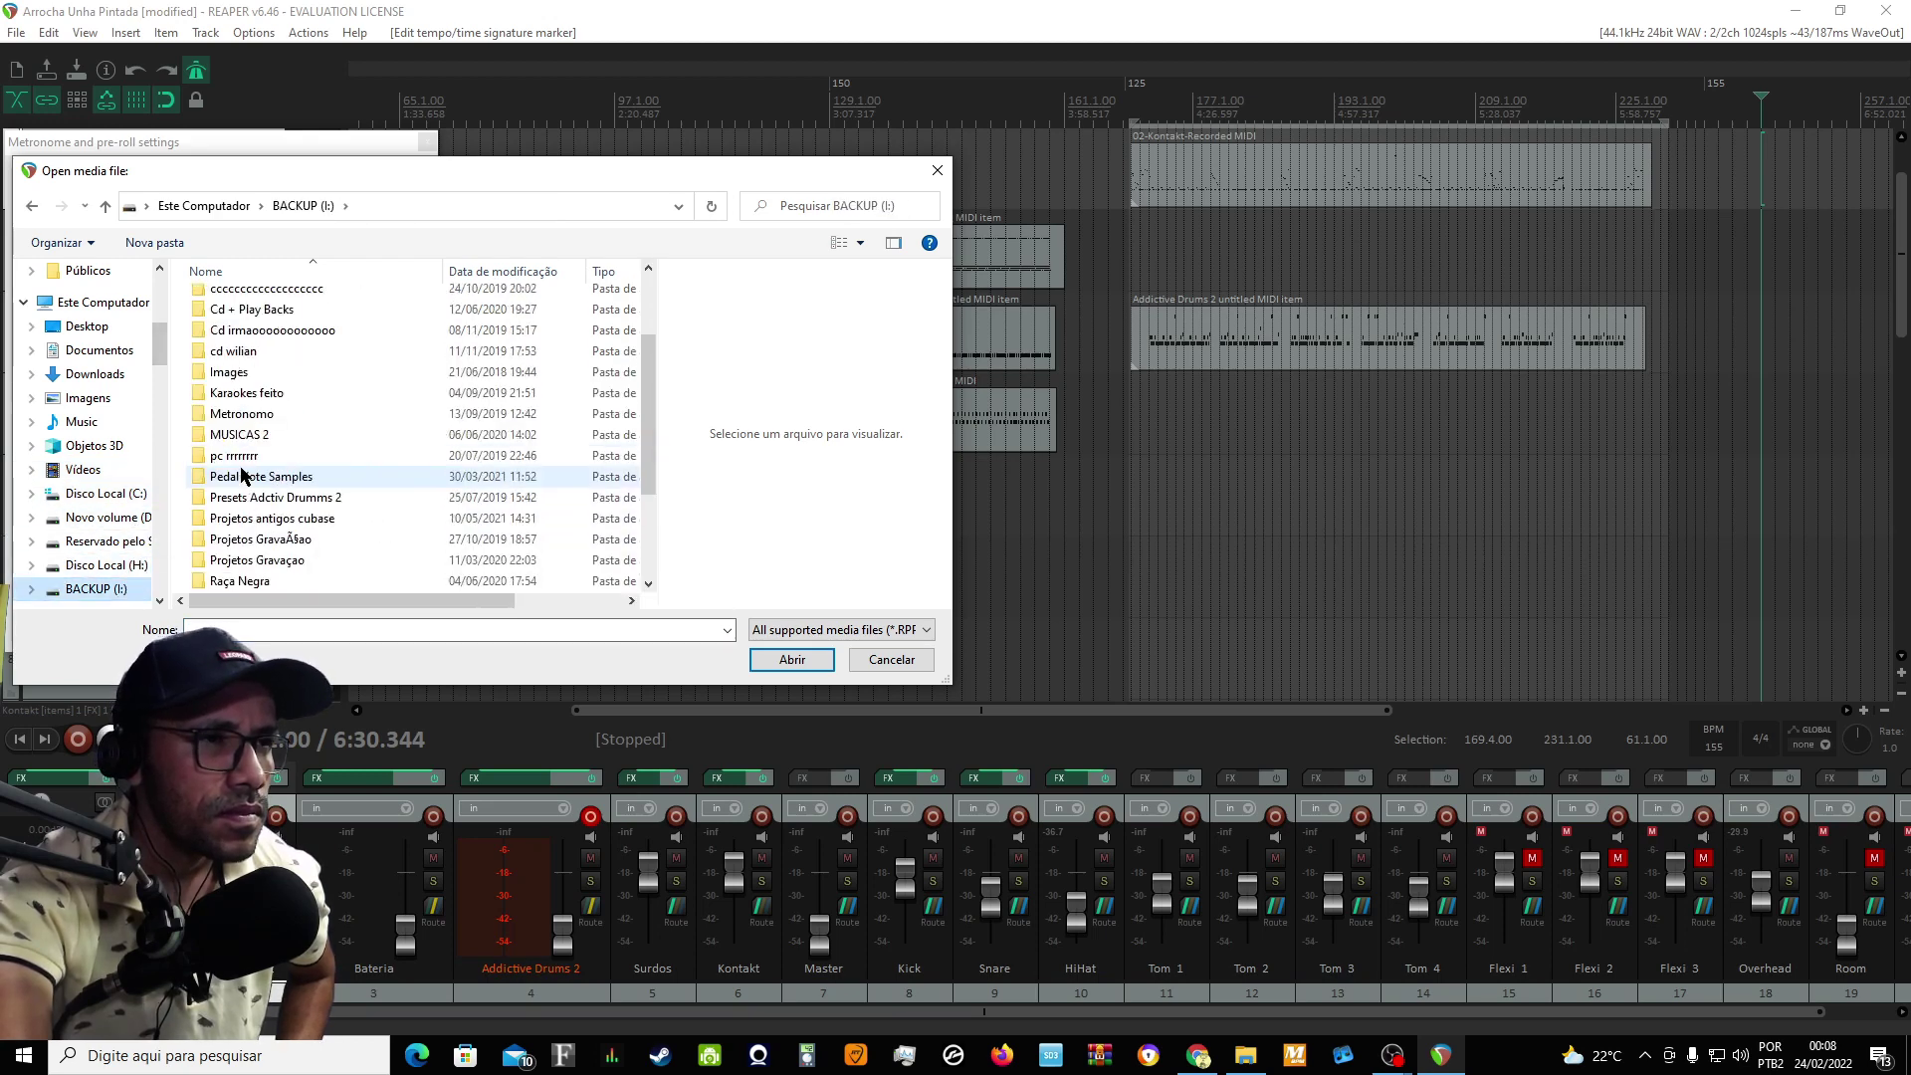
scroll(242, 478, up, 2)
click(117, 514)
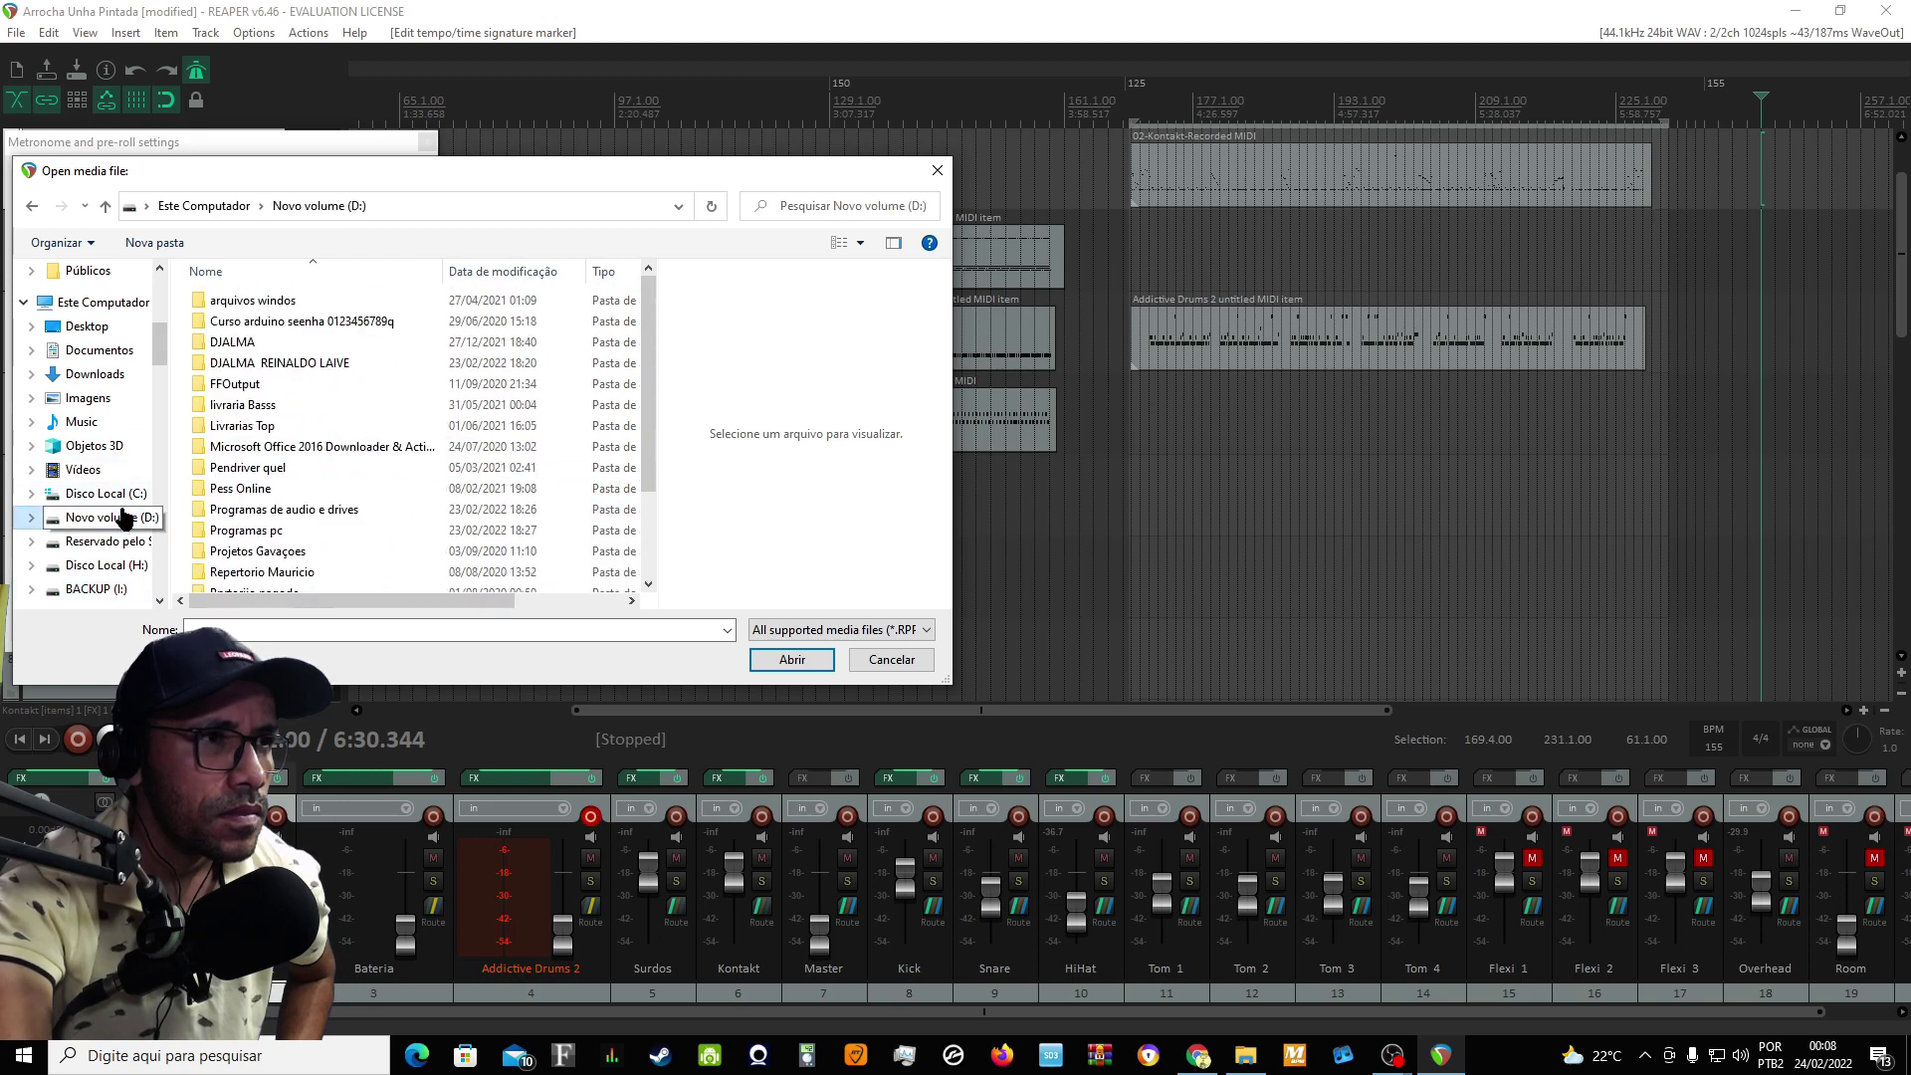
scroll(258, 438, down, 2)
scroll(135, 546, down, 1)
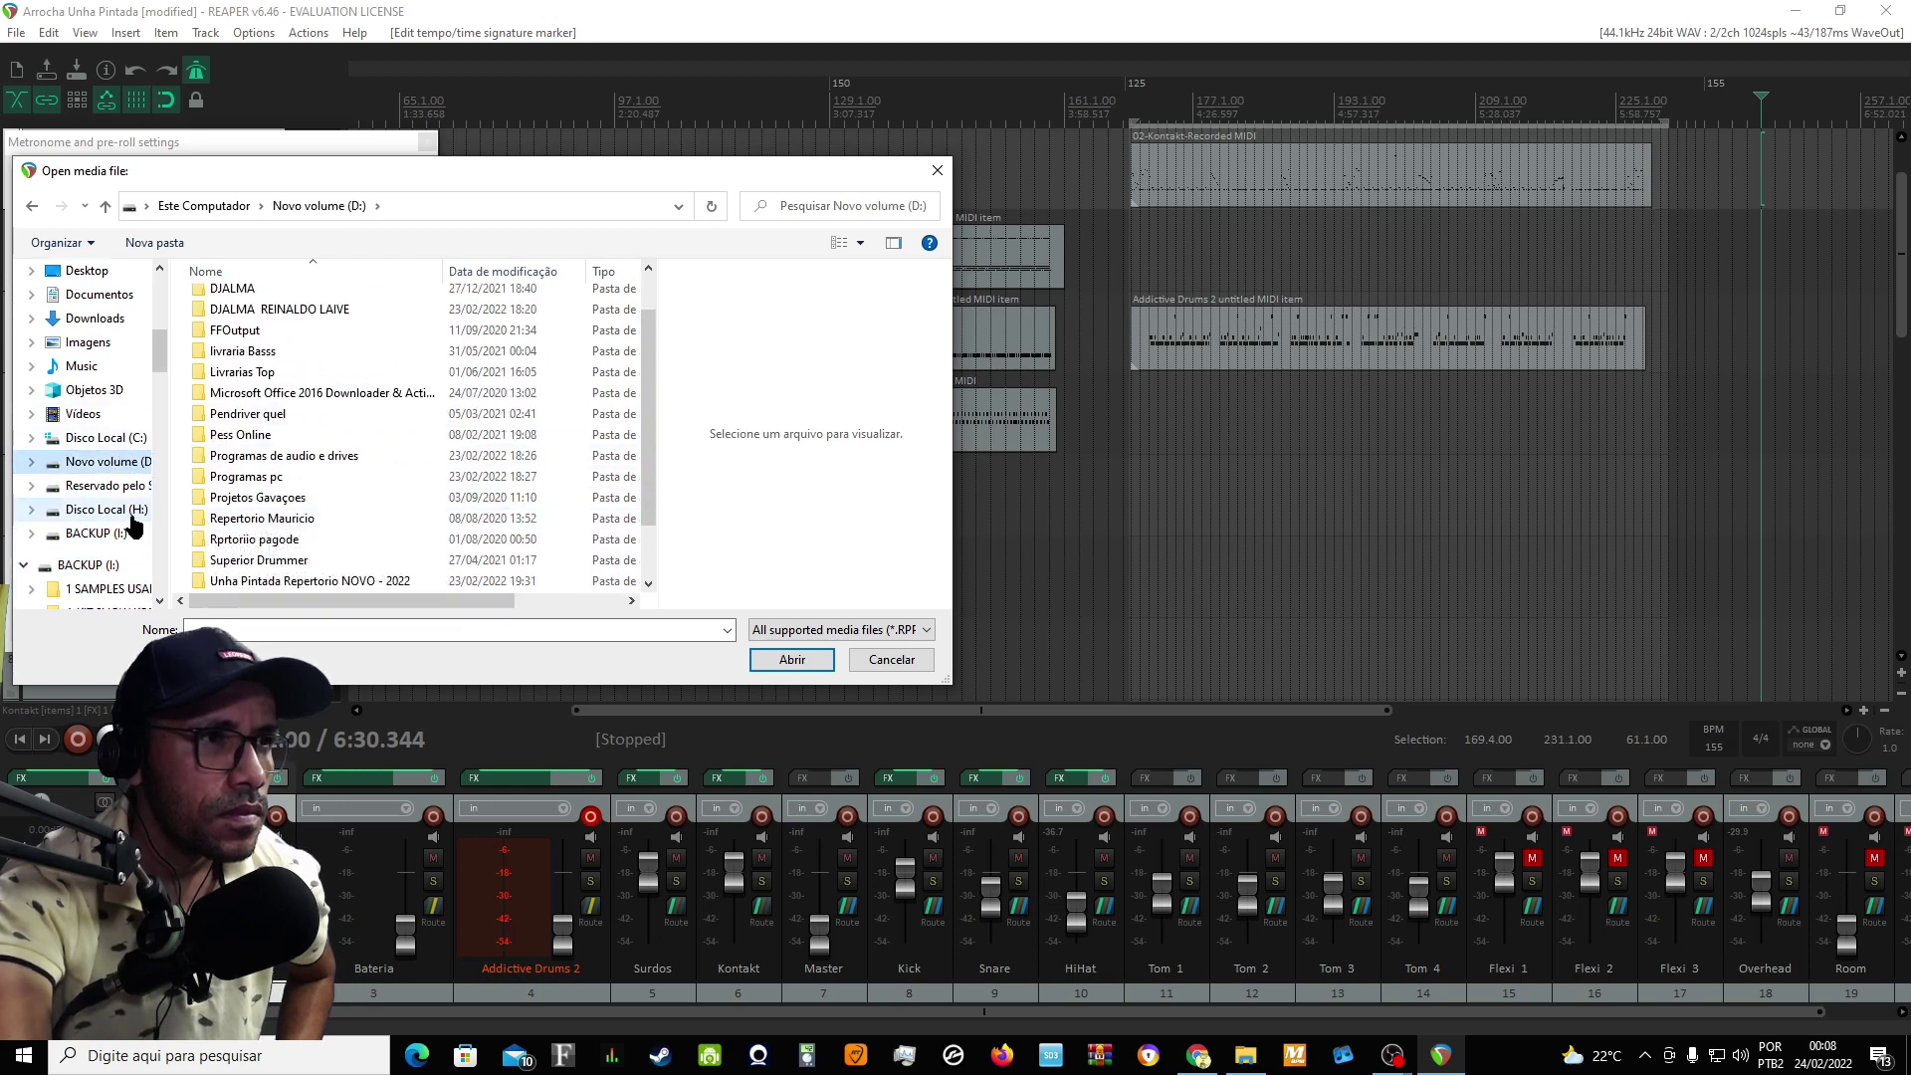
click(119, 509)
scroll(237, 422, down, 5)
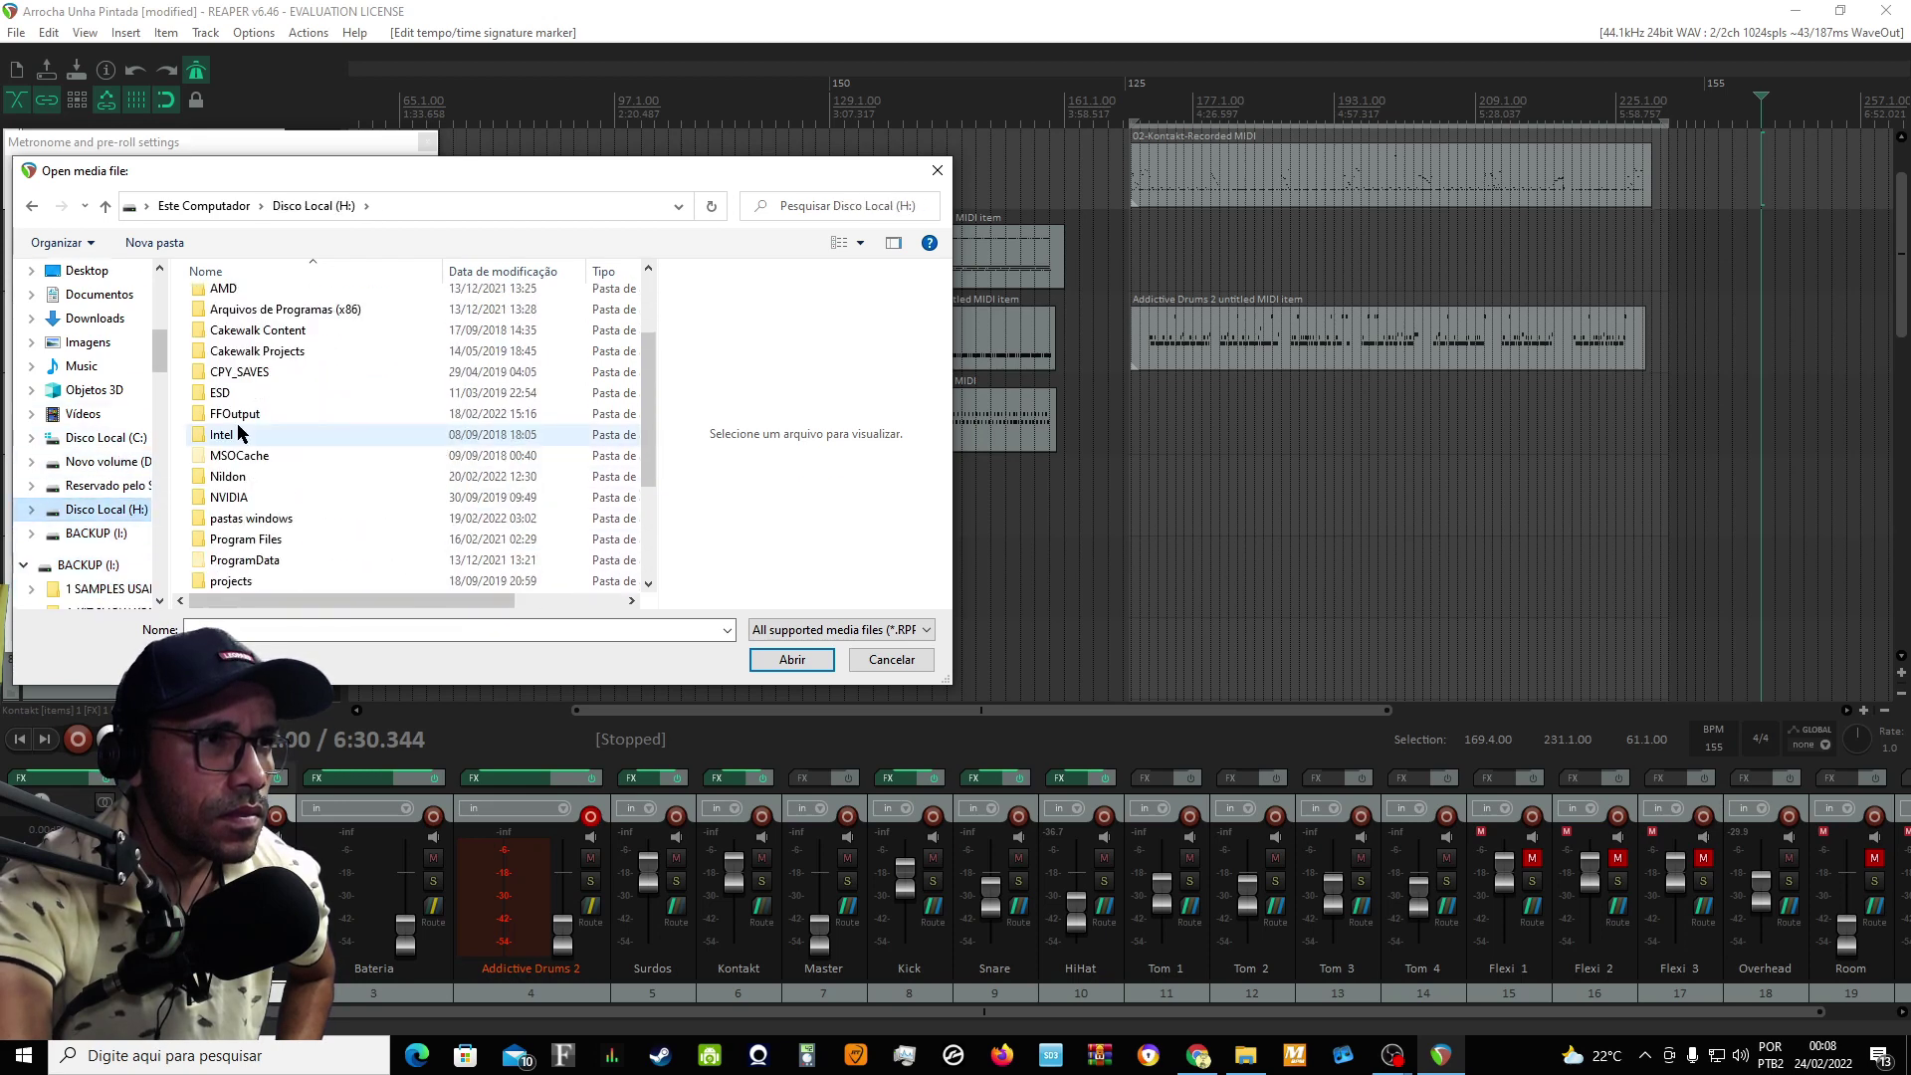
click(110, 535)
scroll(254, 458, down, 2)
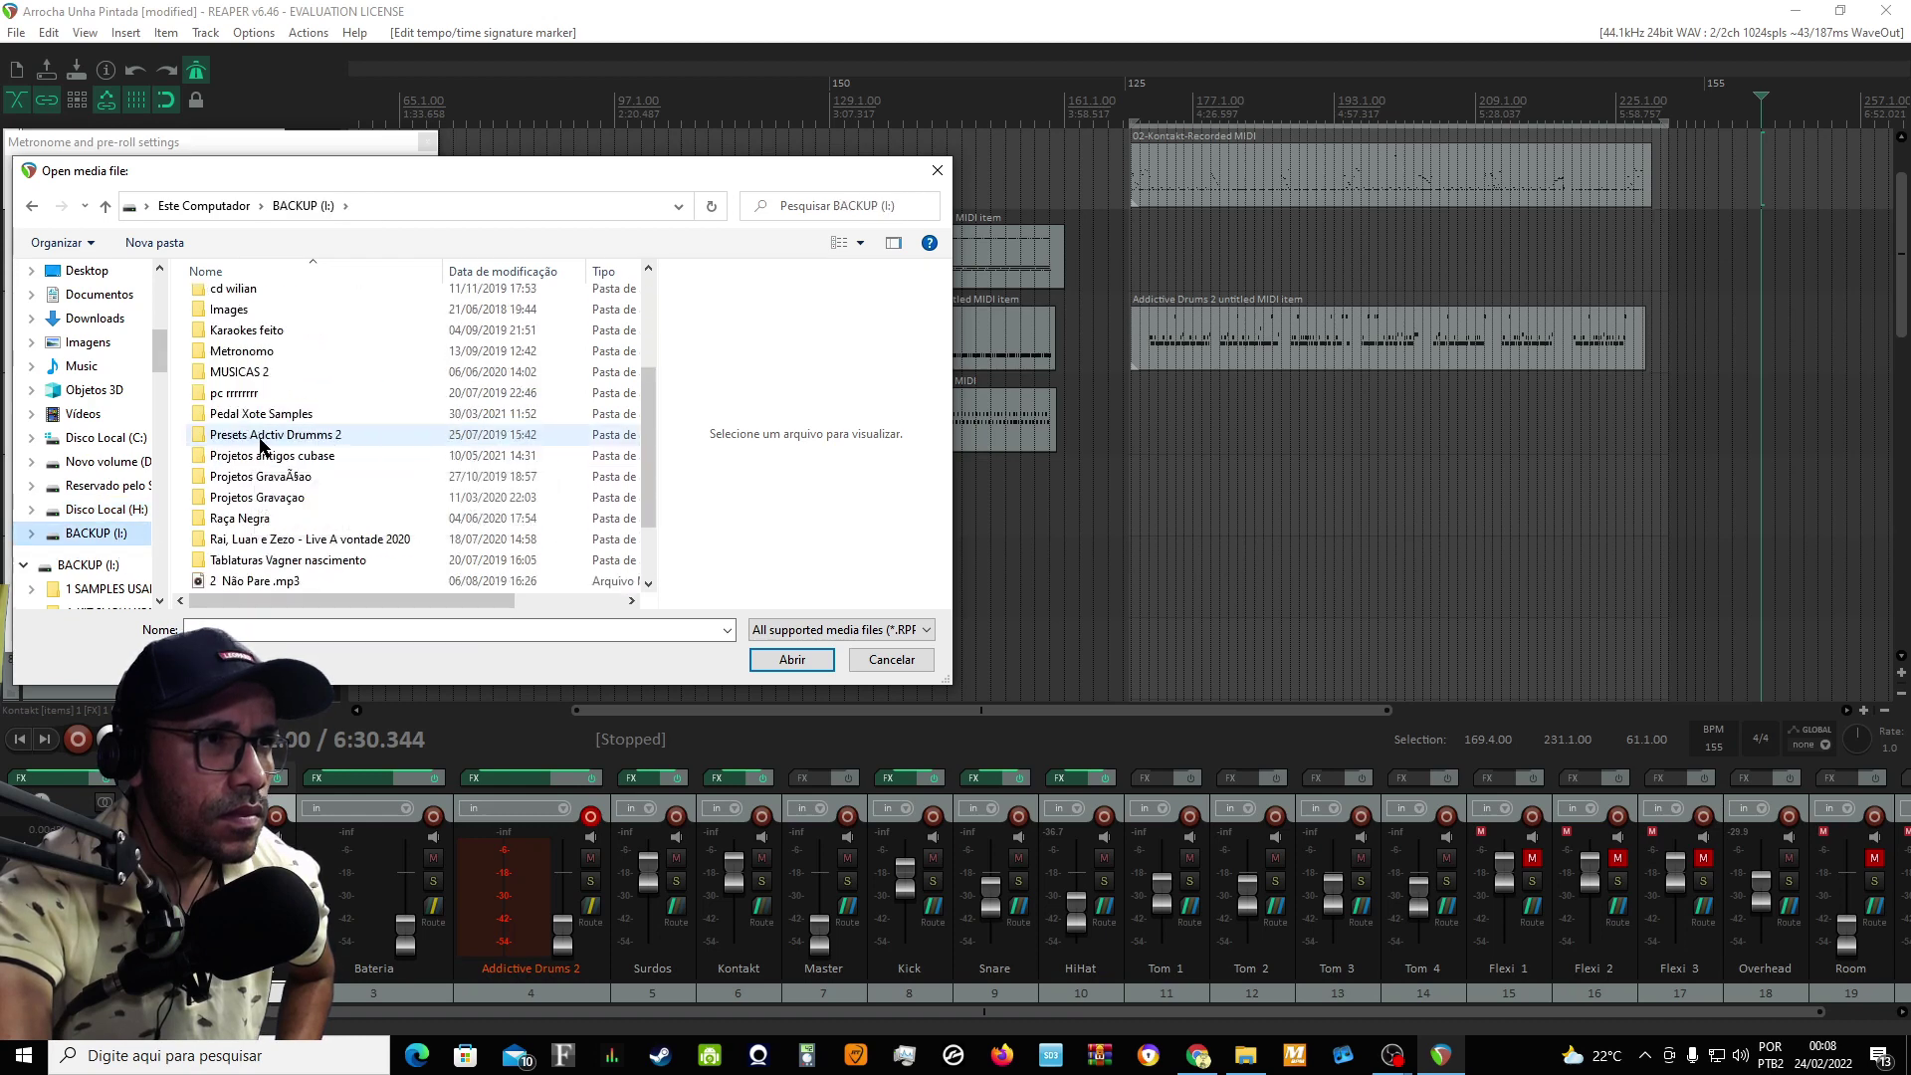
scroll(262, 413, up, 1)
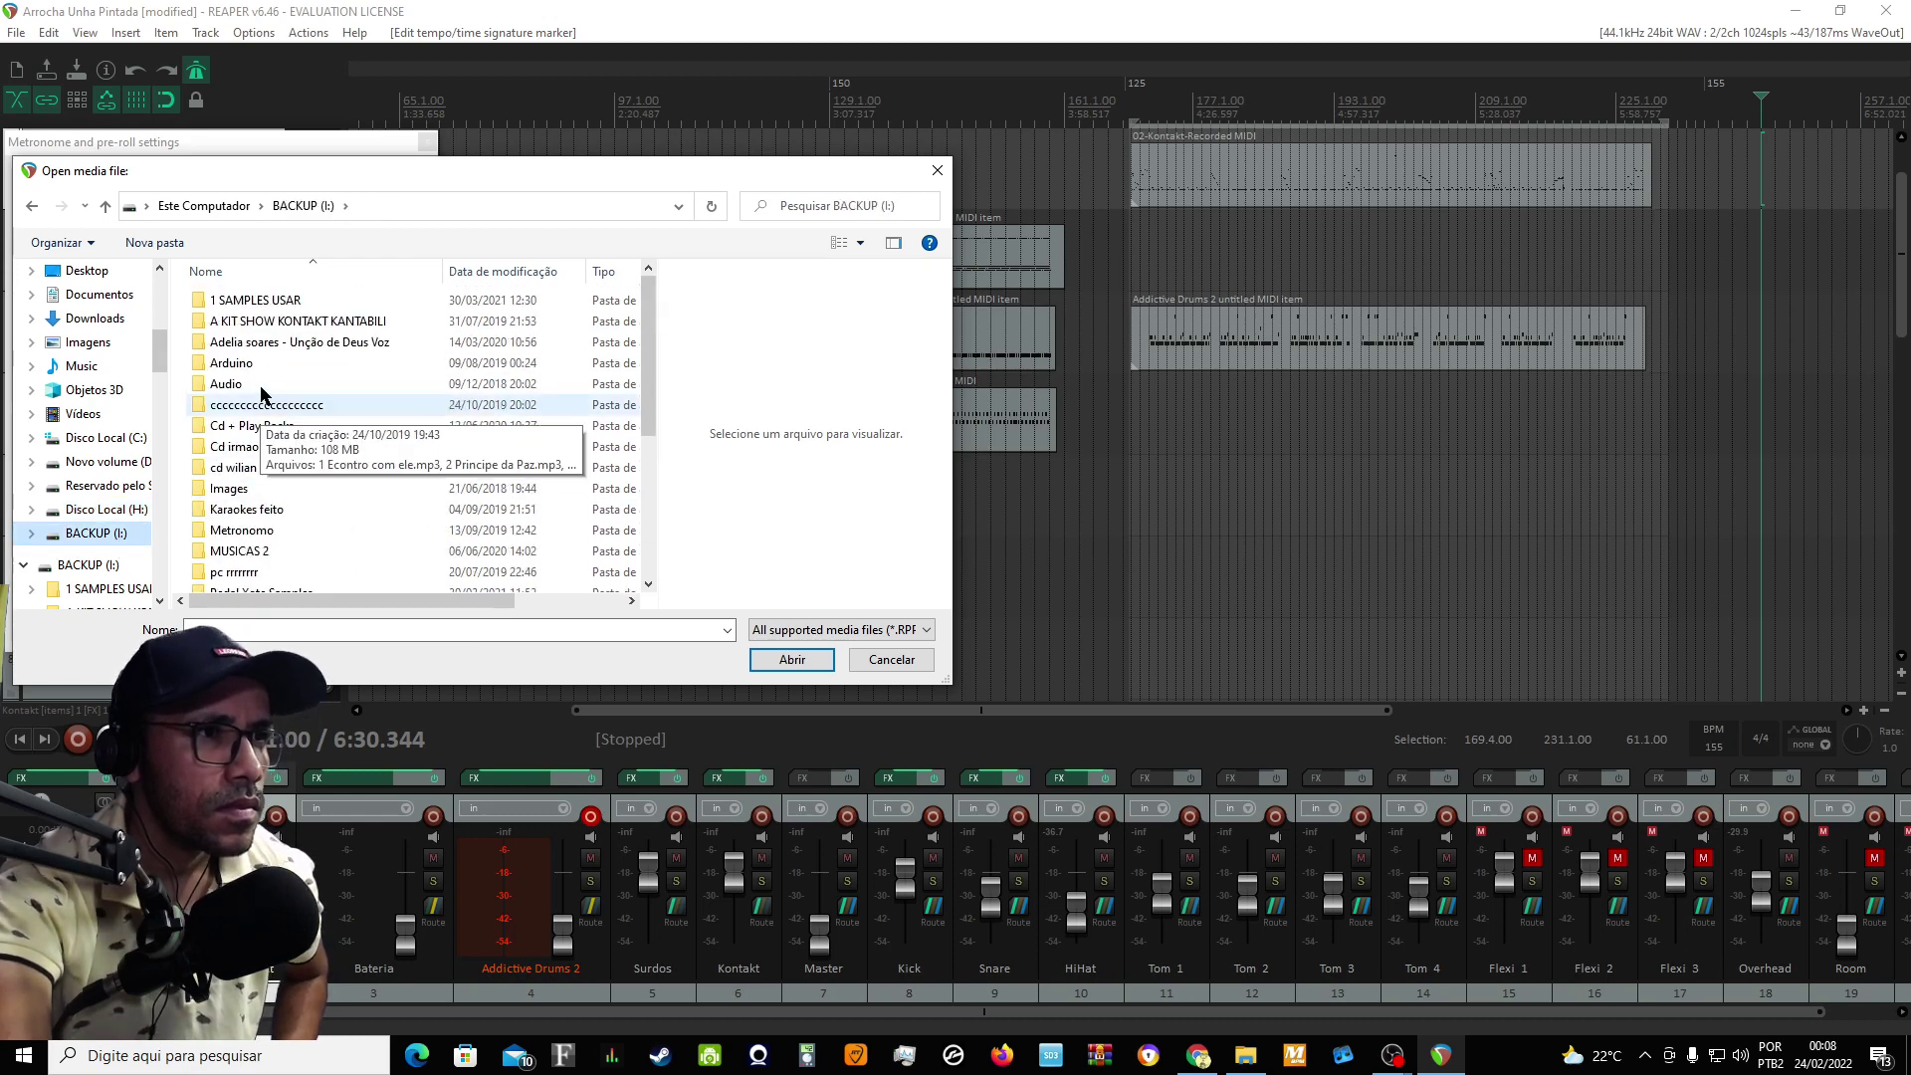
- Load WAV-DRUMKIT-SAMPLES BRASIL 056.wav from the METRONOMO WAV folder inside 1 SAMPLES USAR as the metronome's primary beat sample
double_click(249, 300)
key(m)
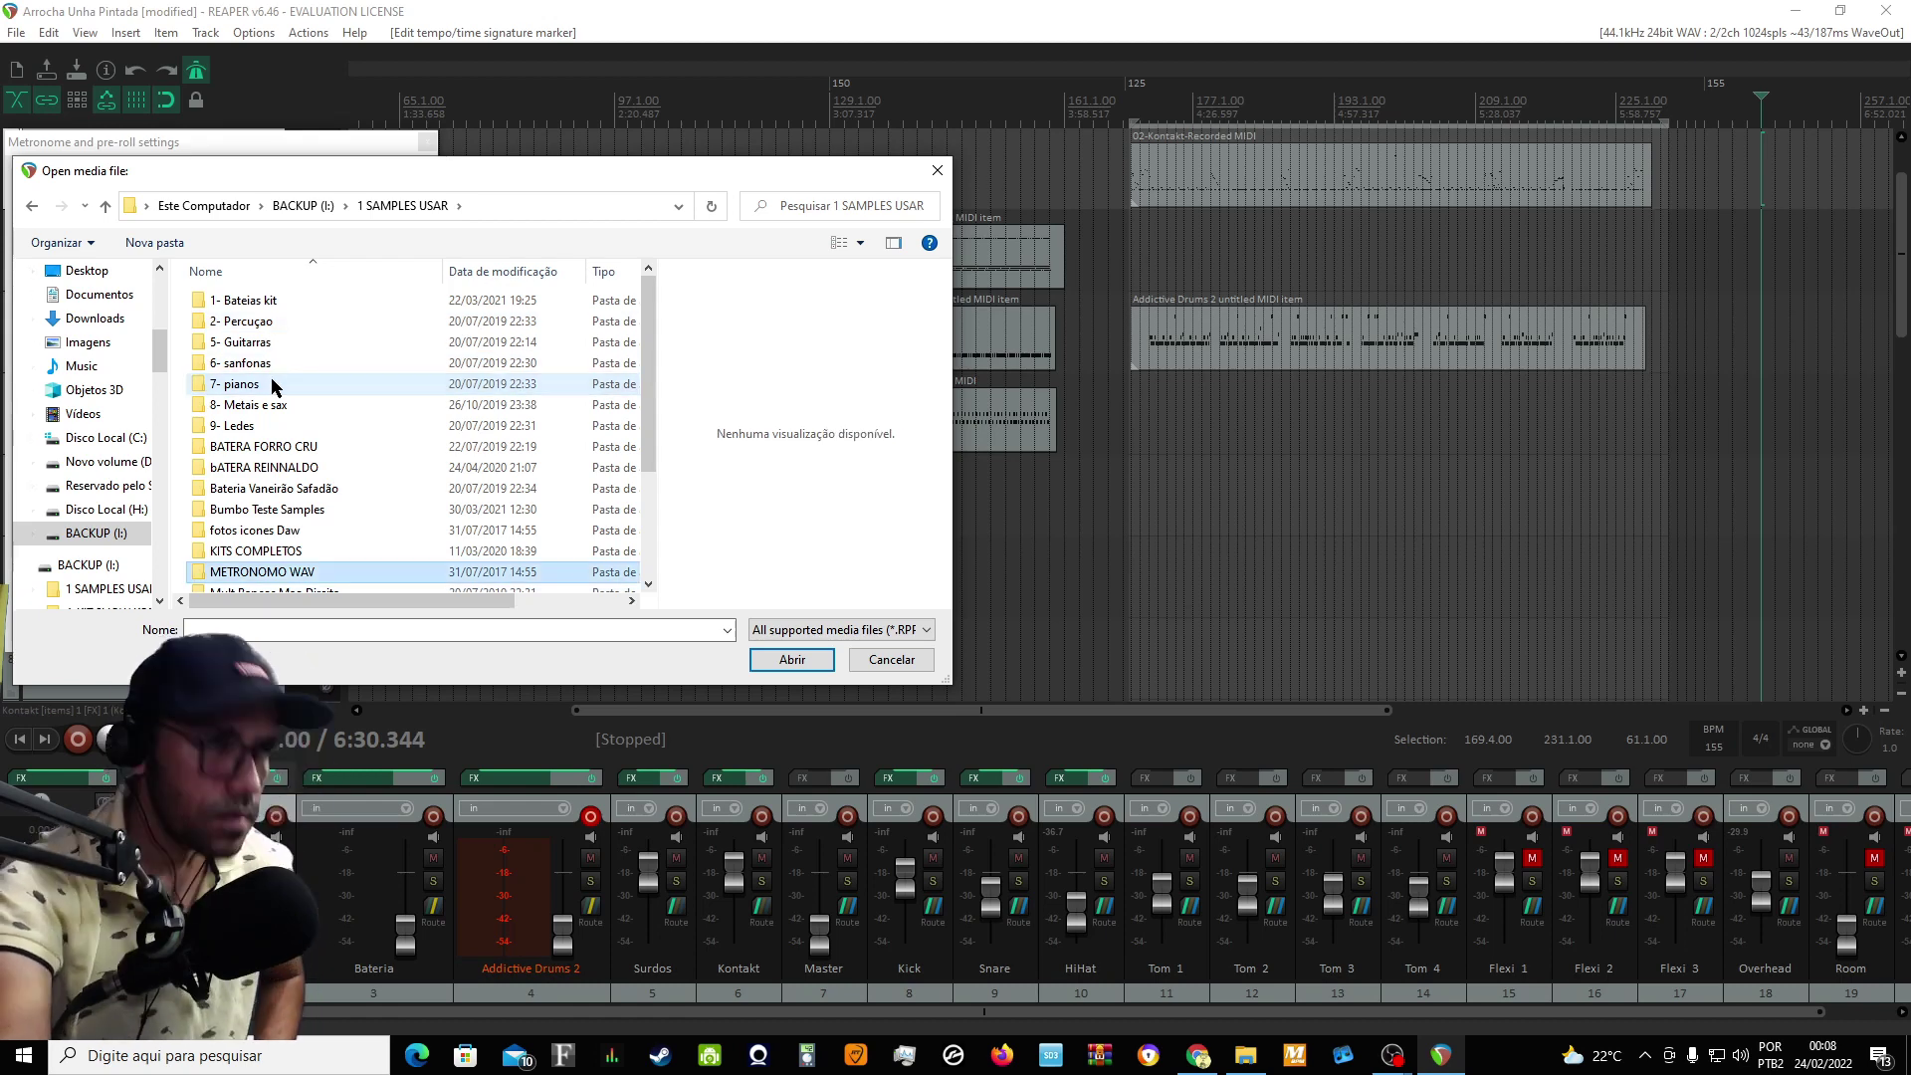
scroll(273, 383, down, 2)
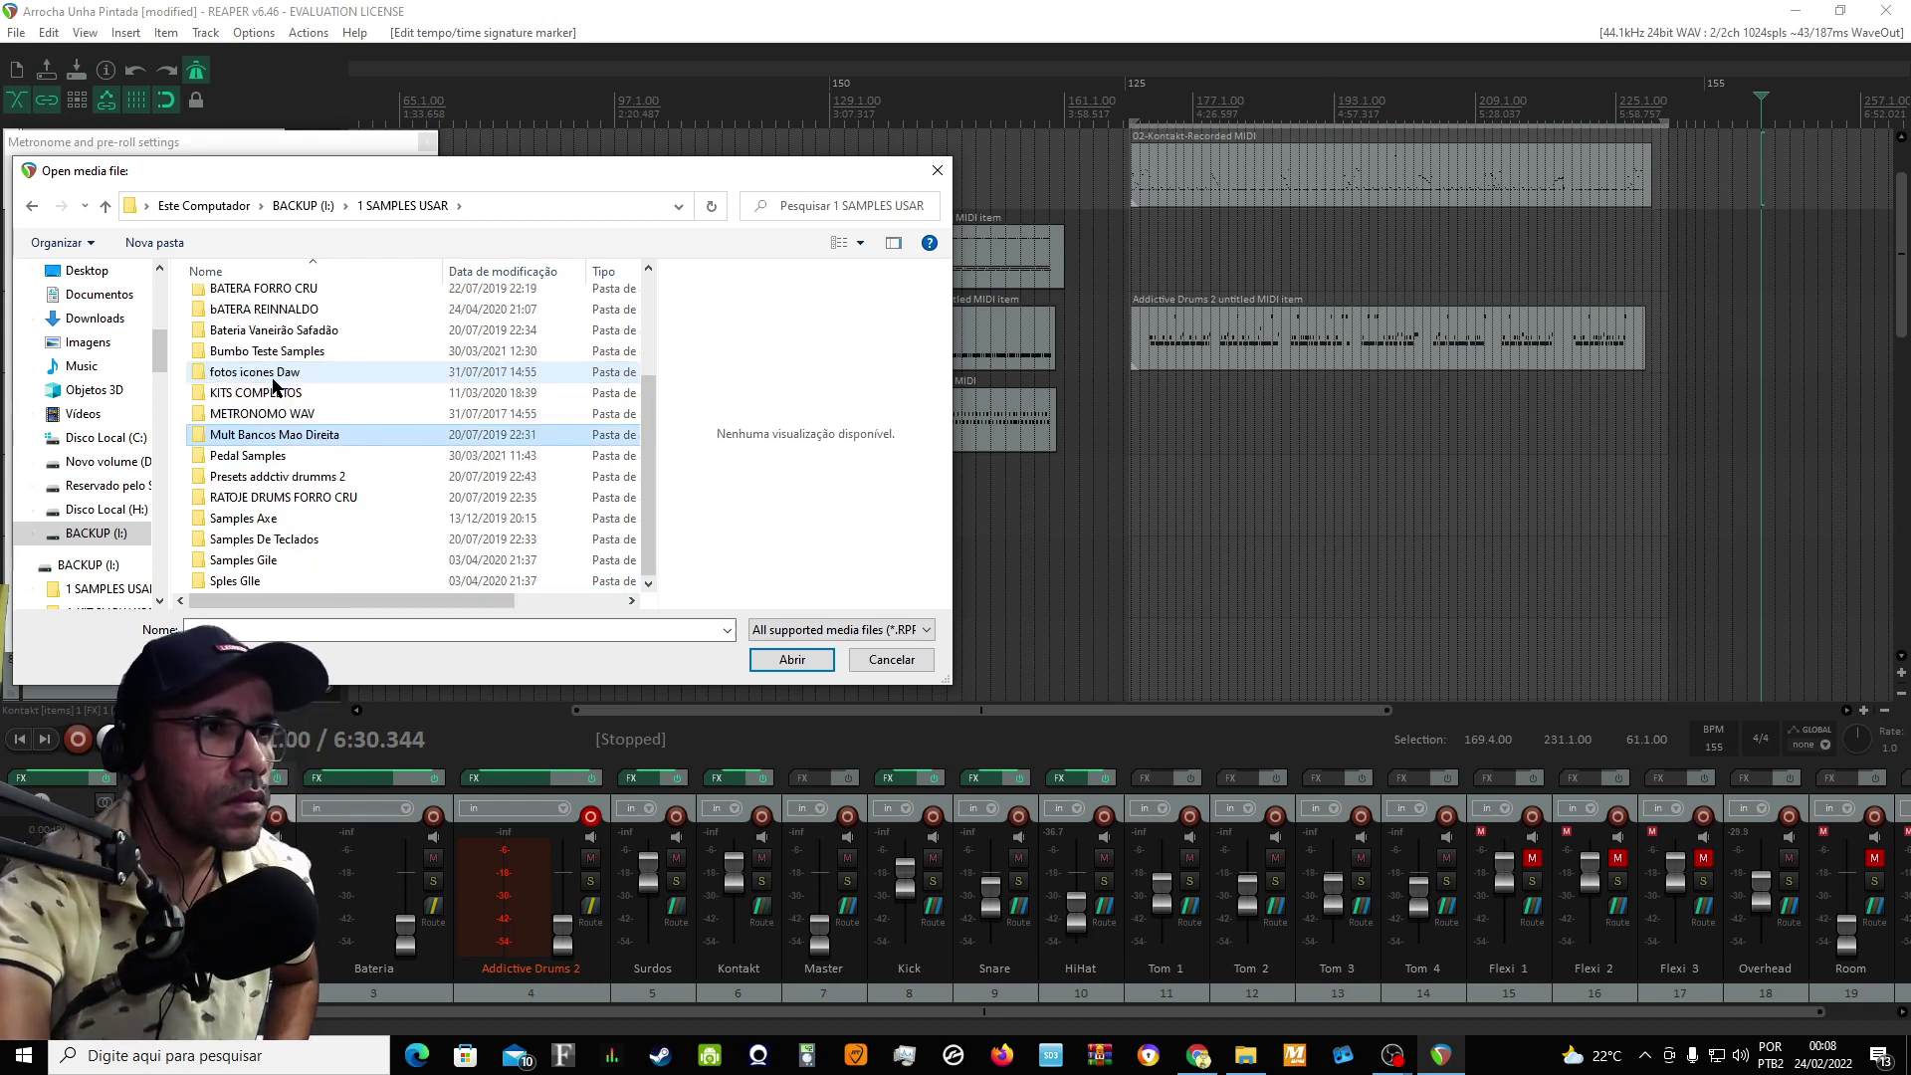
double_click(296, 422)
click(289, 304)
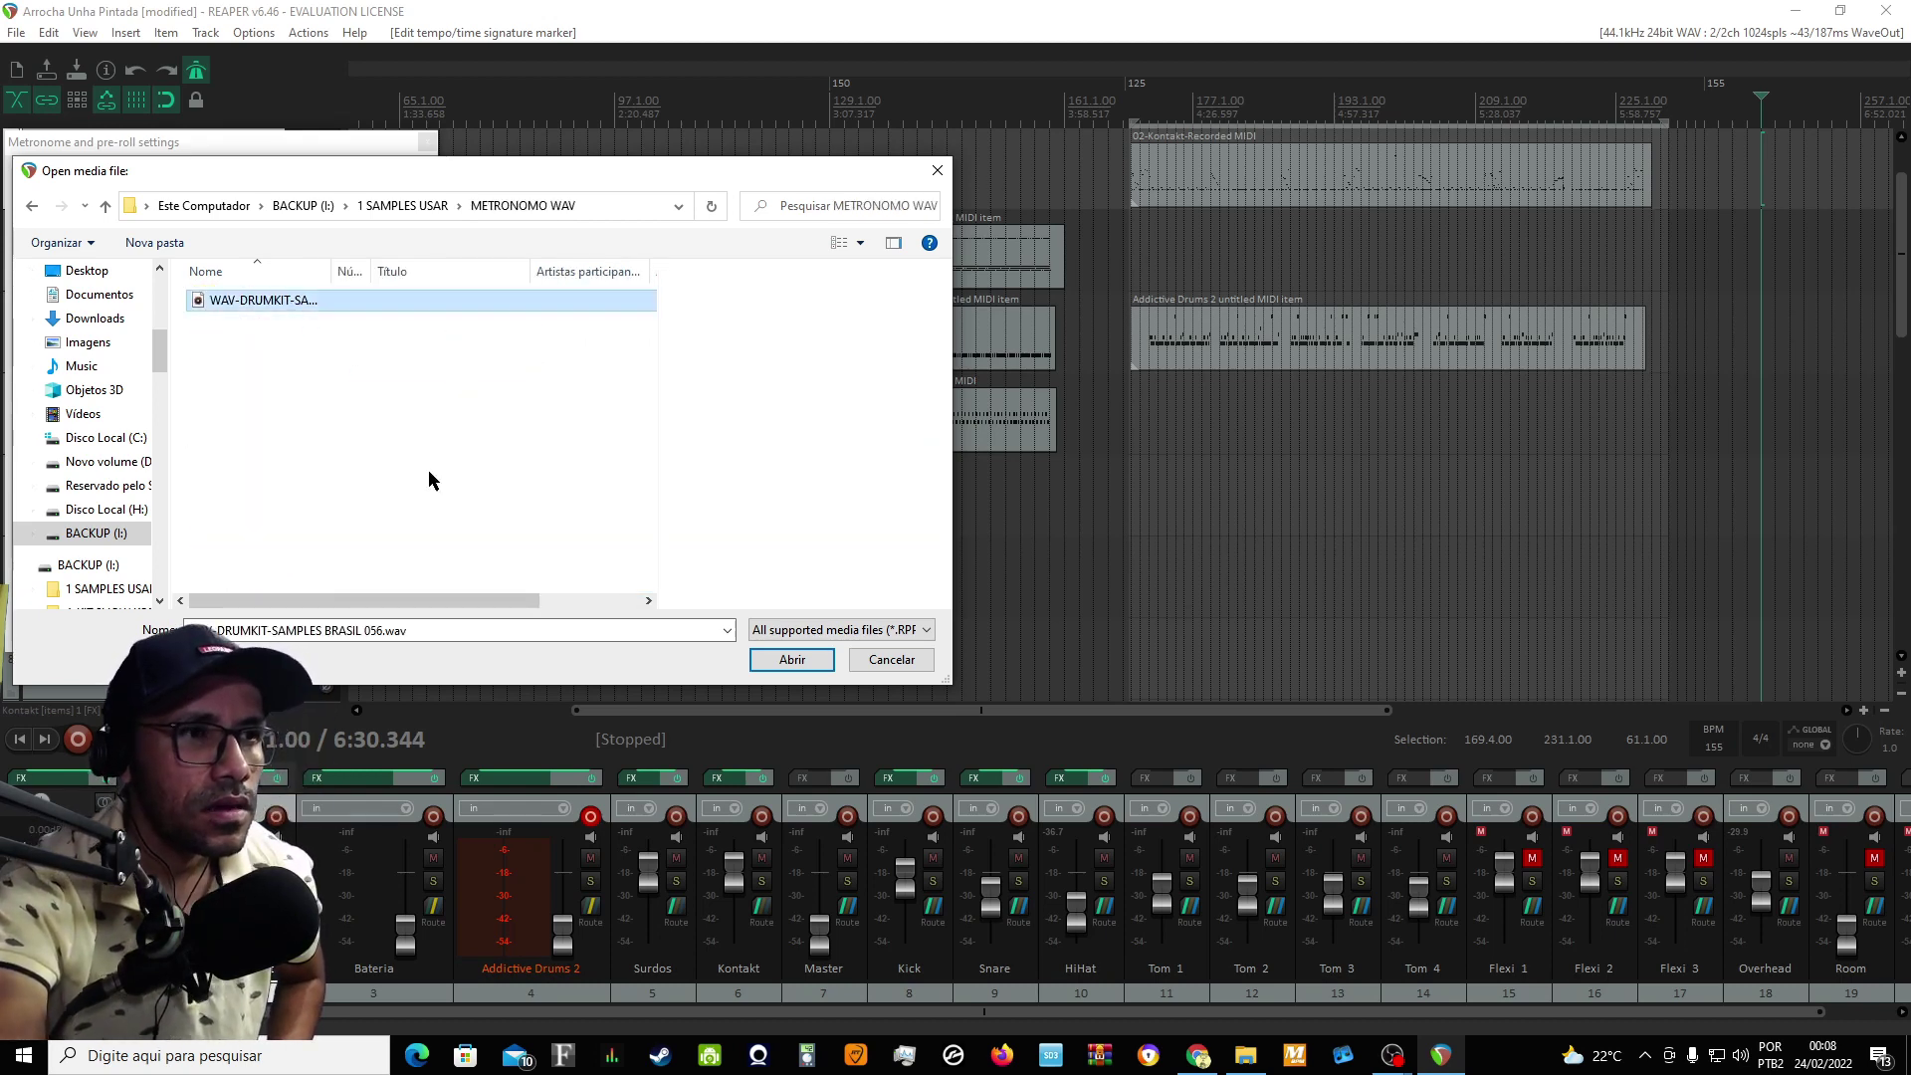
click(773, 661)
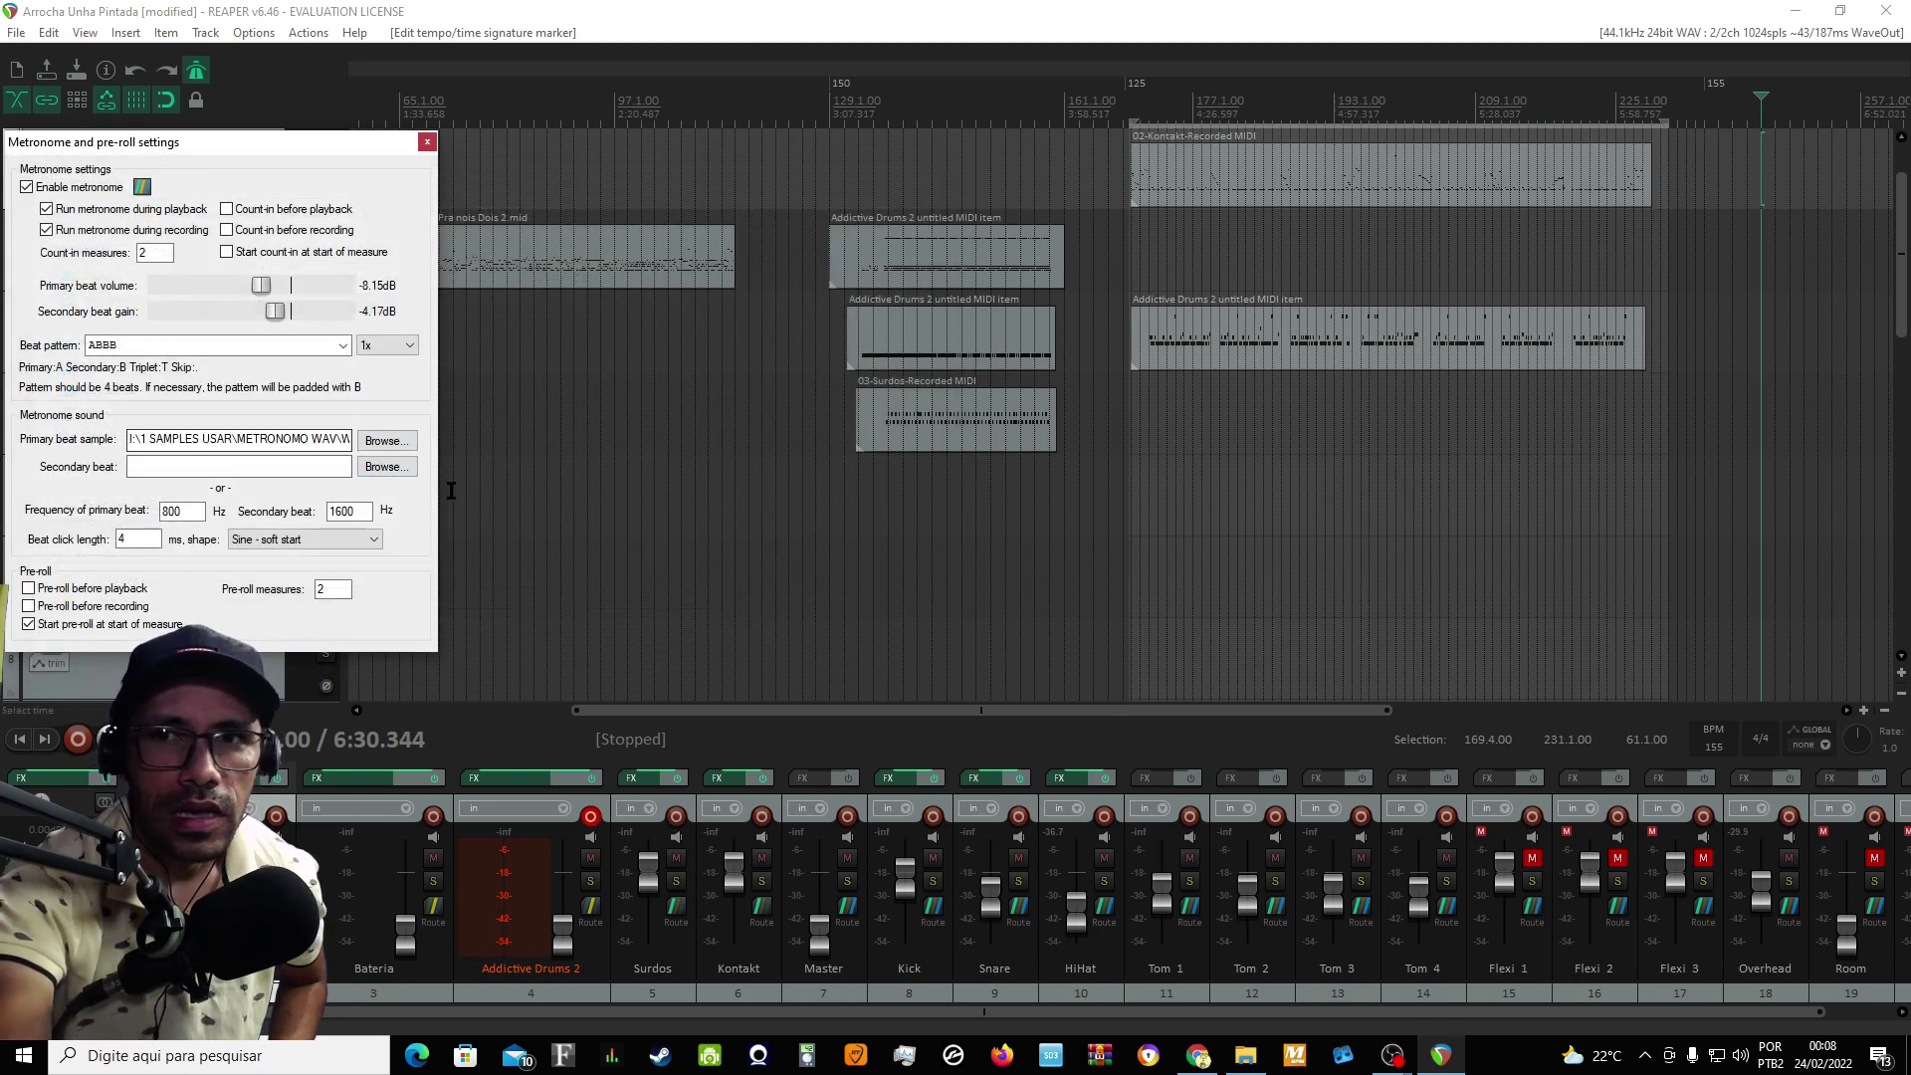
- Load Metronomo2.wav from the Metronomo Samples folder inside Metronomo on BACKUP (I:) as the secondary beat sample
click(385, 440)
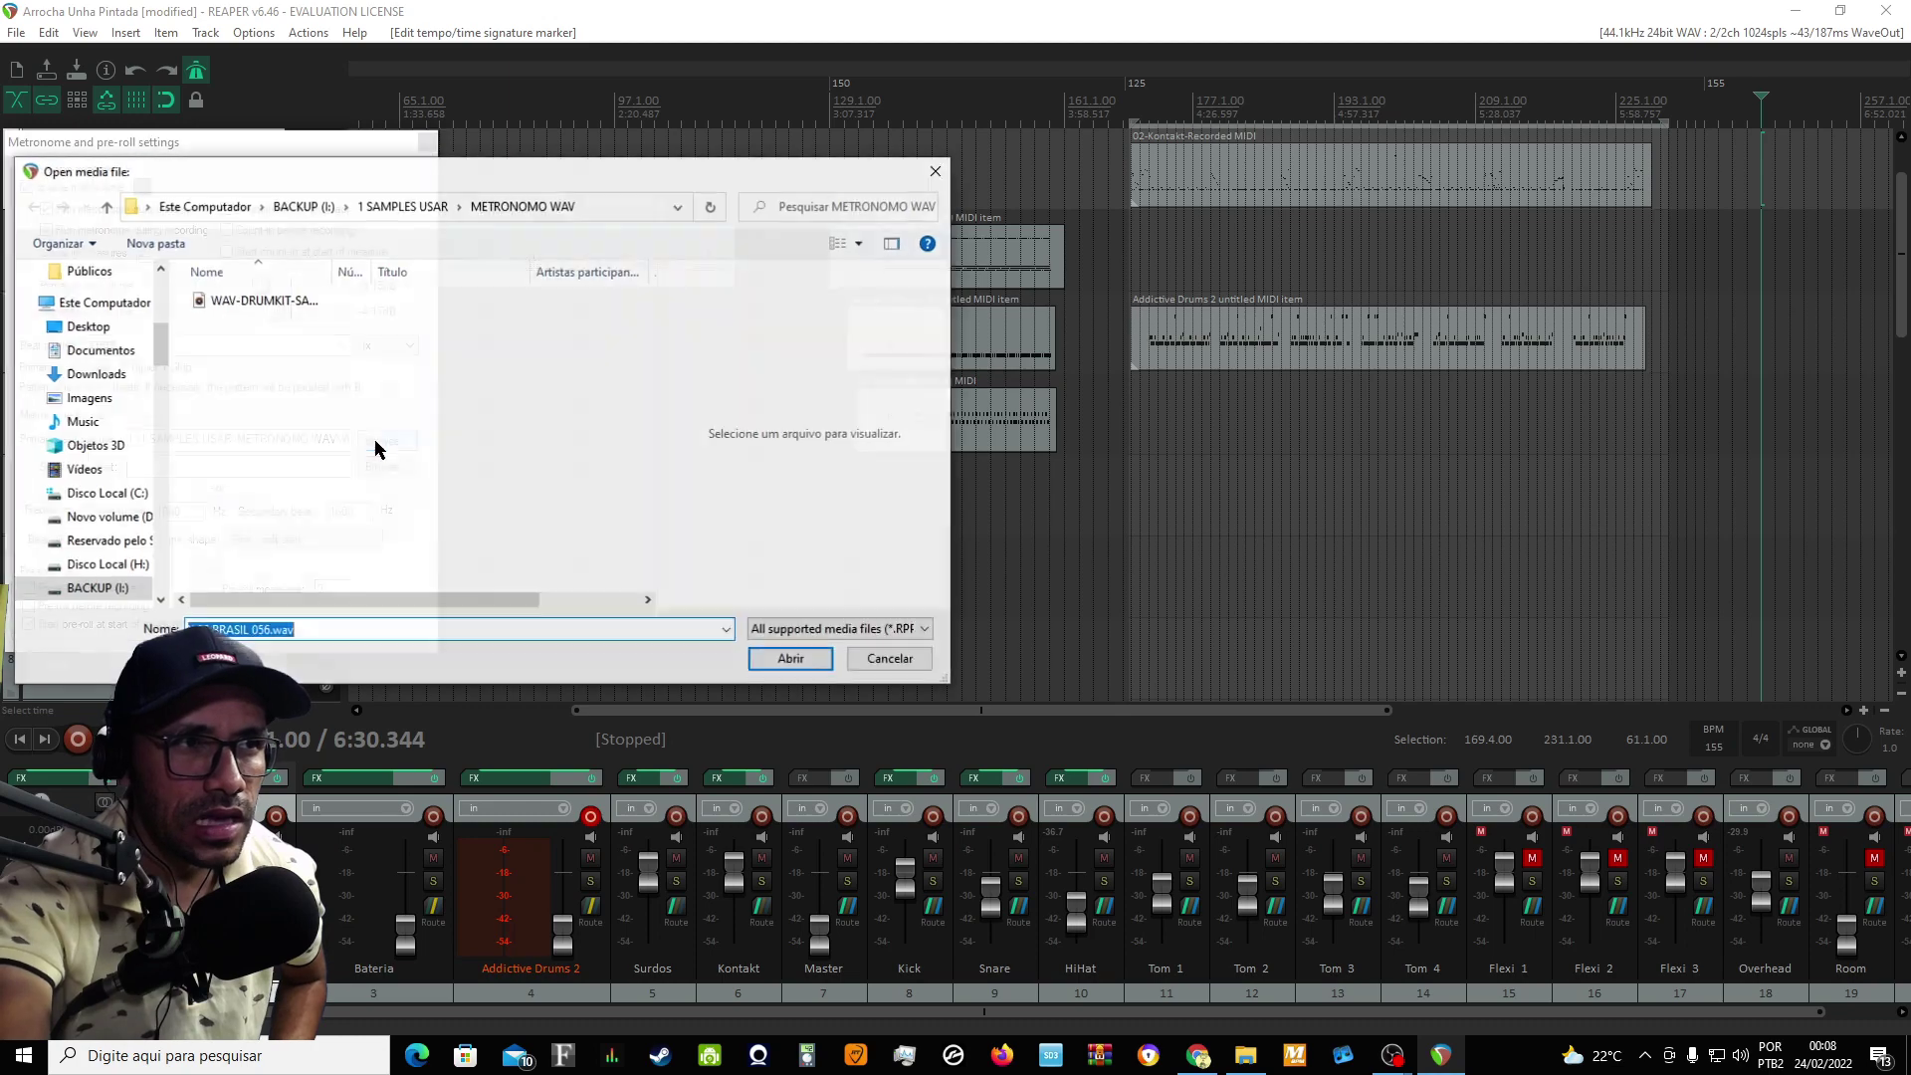
click(938, 170)
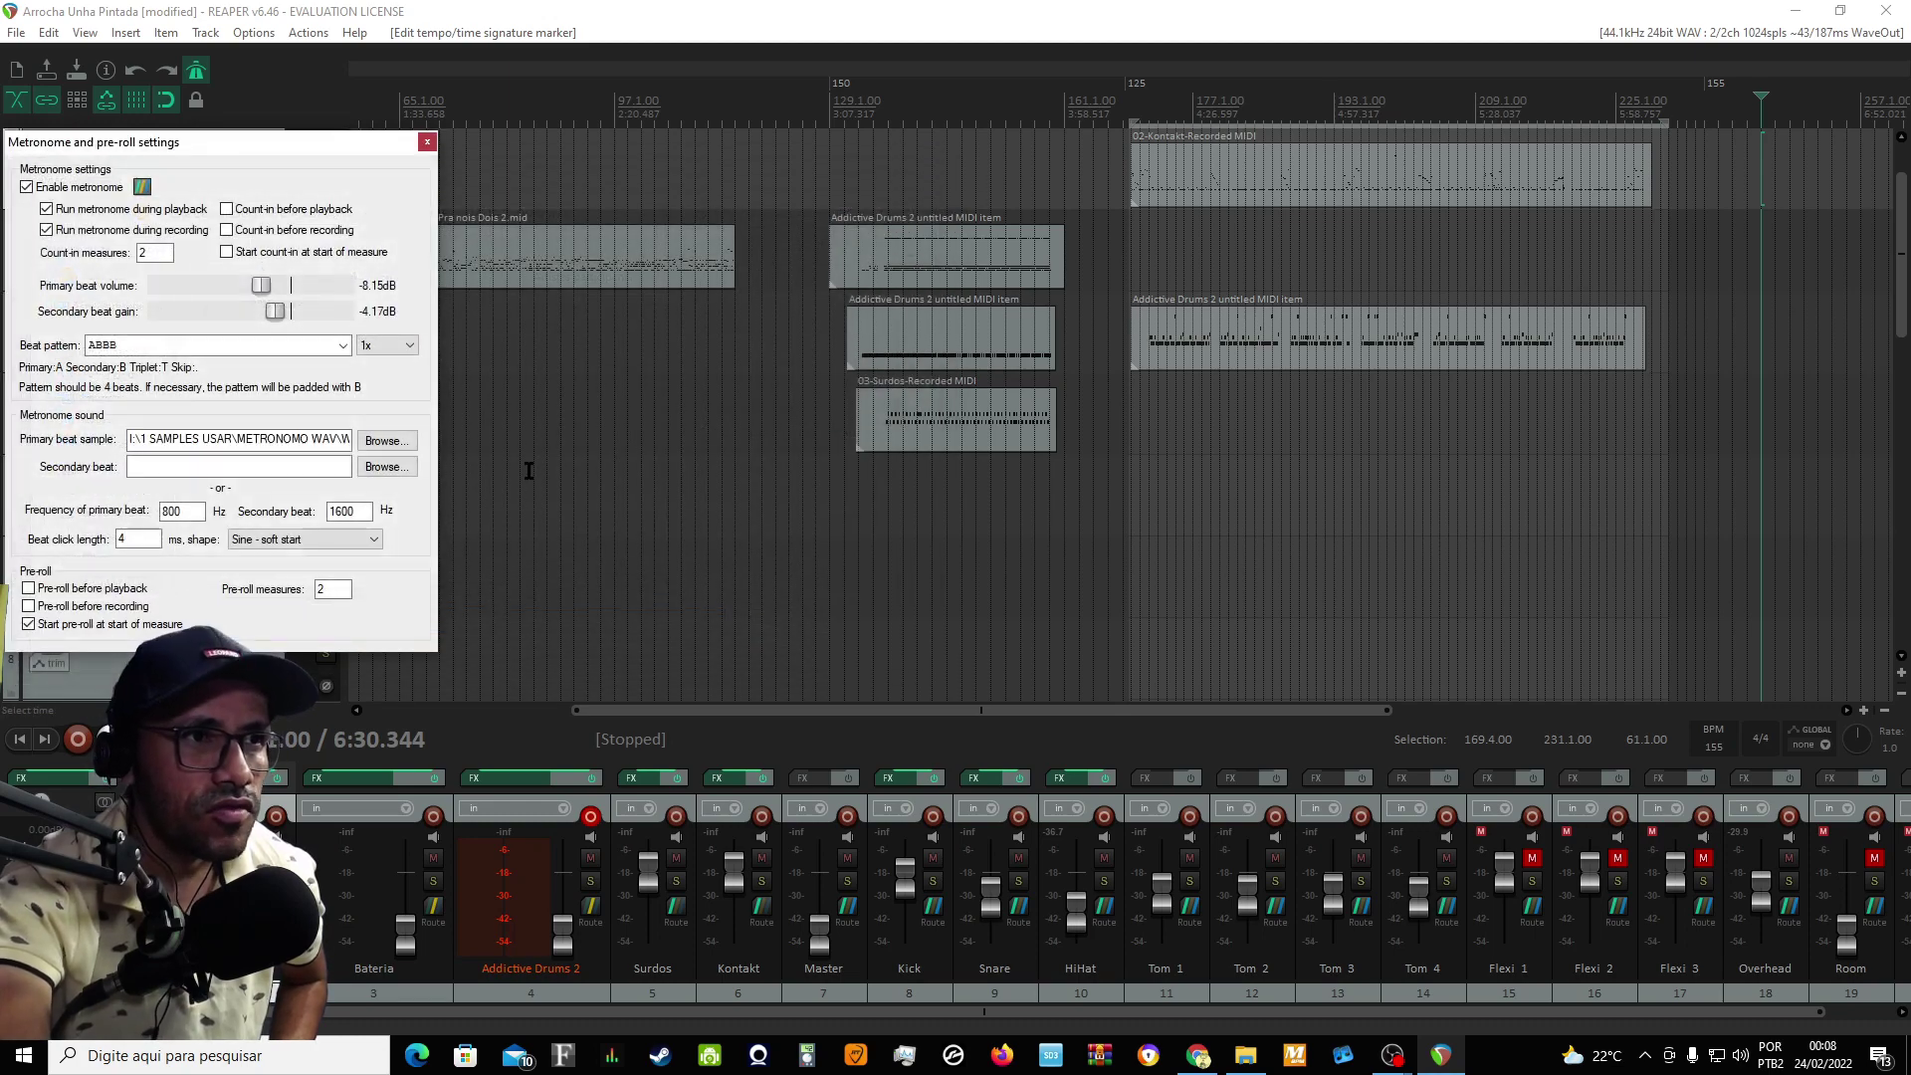
click(382, 467)
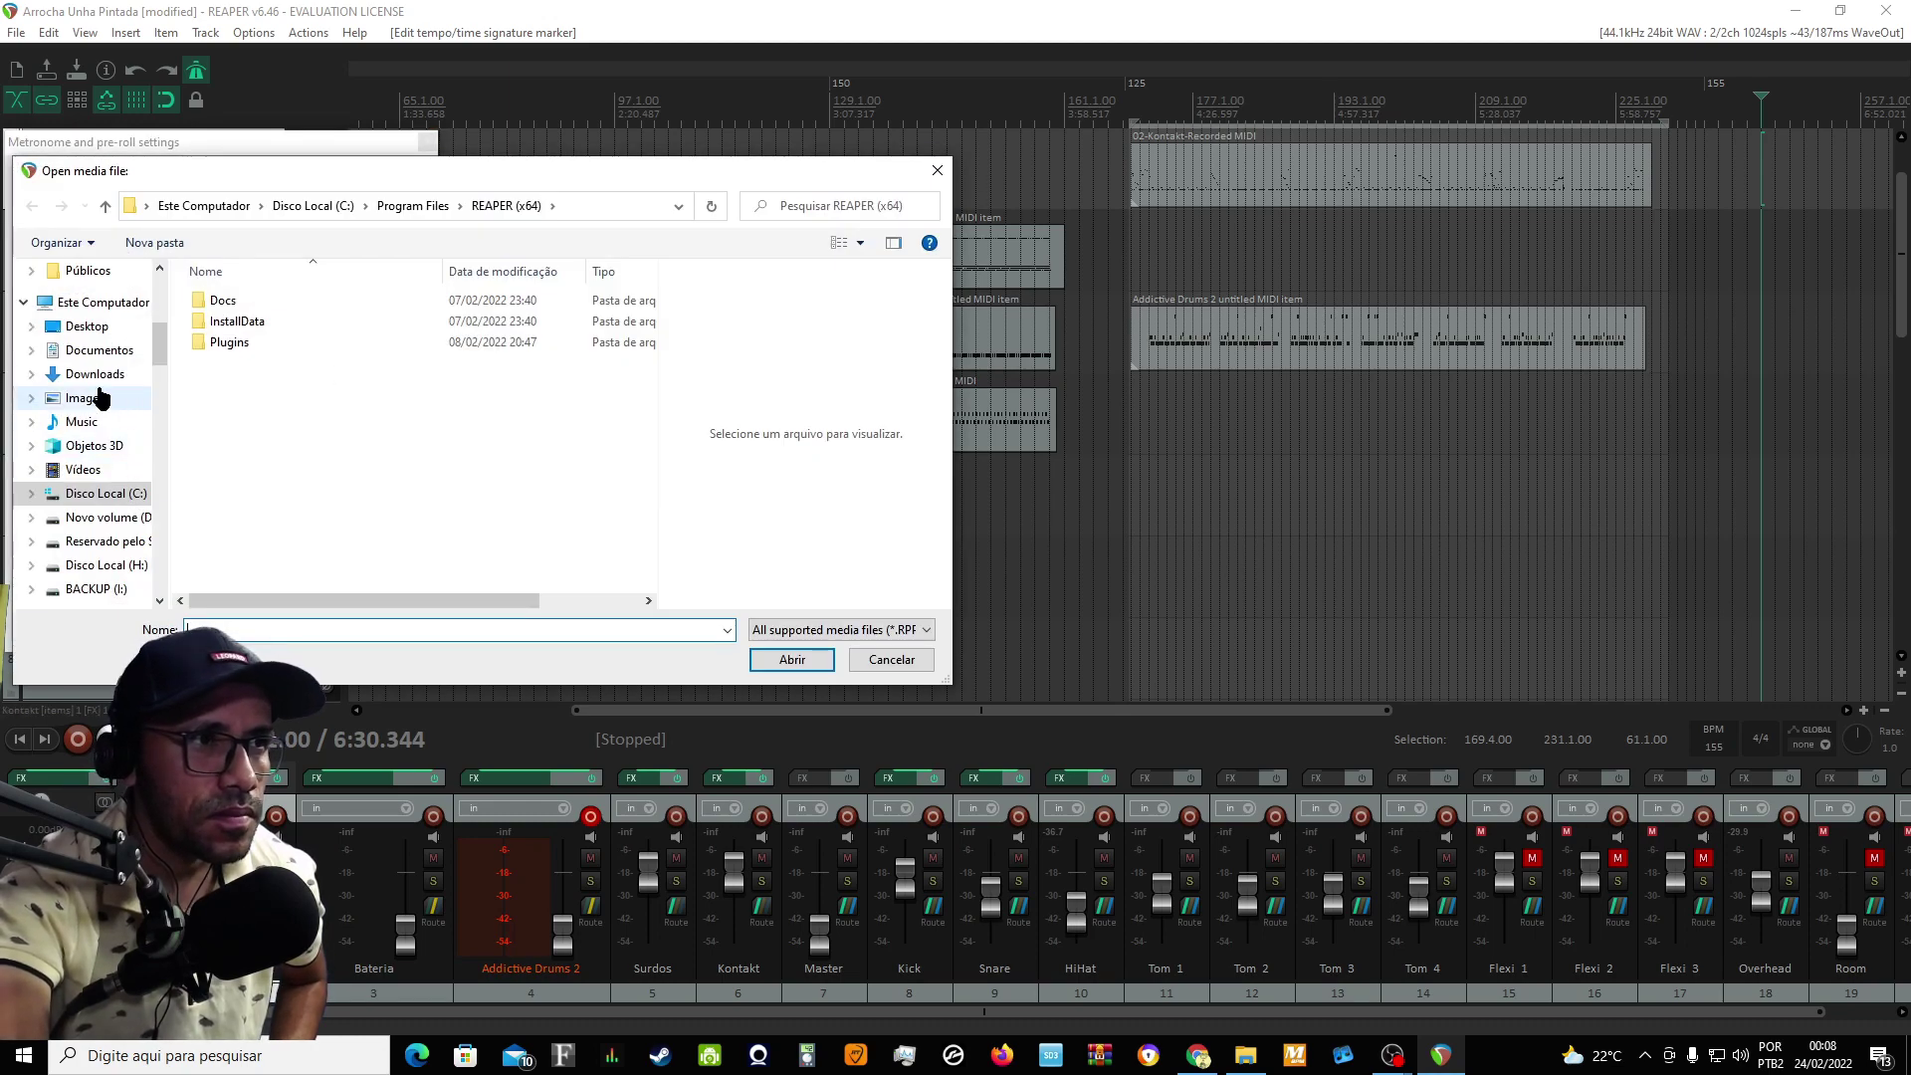
click(88, 398)
scroll(120, 526, down, 1)
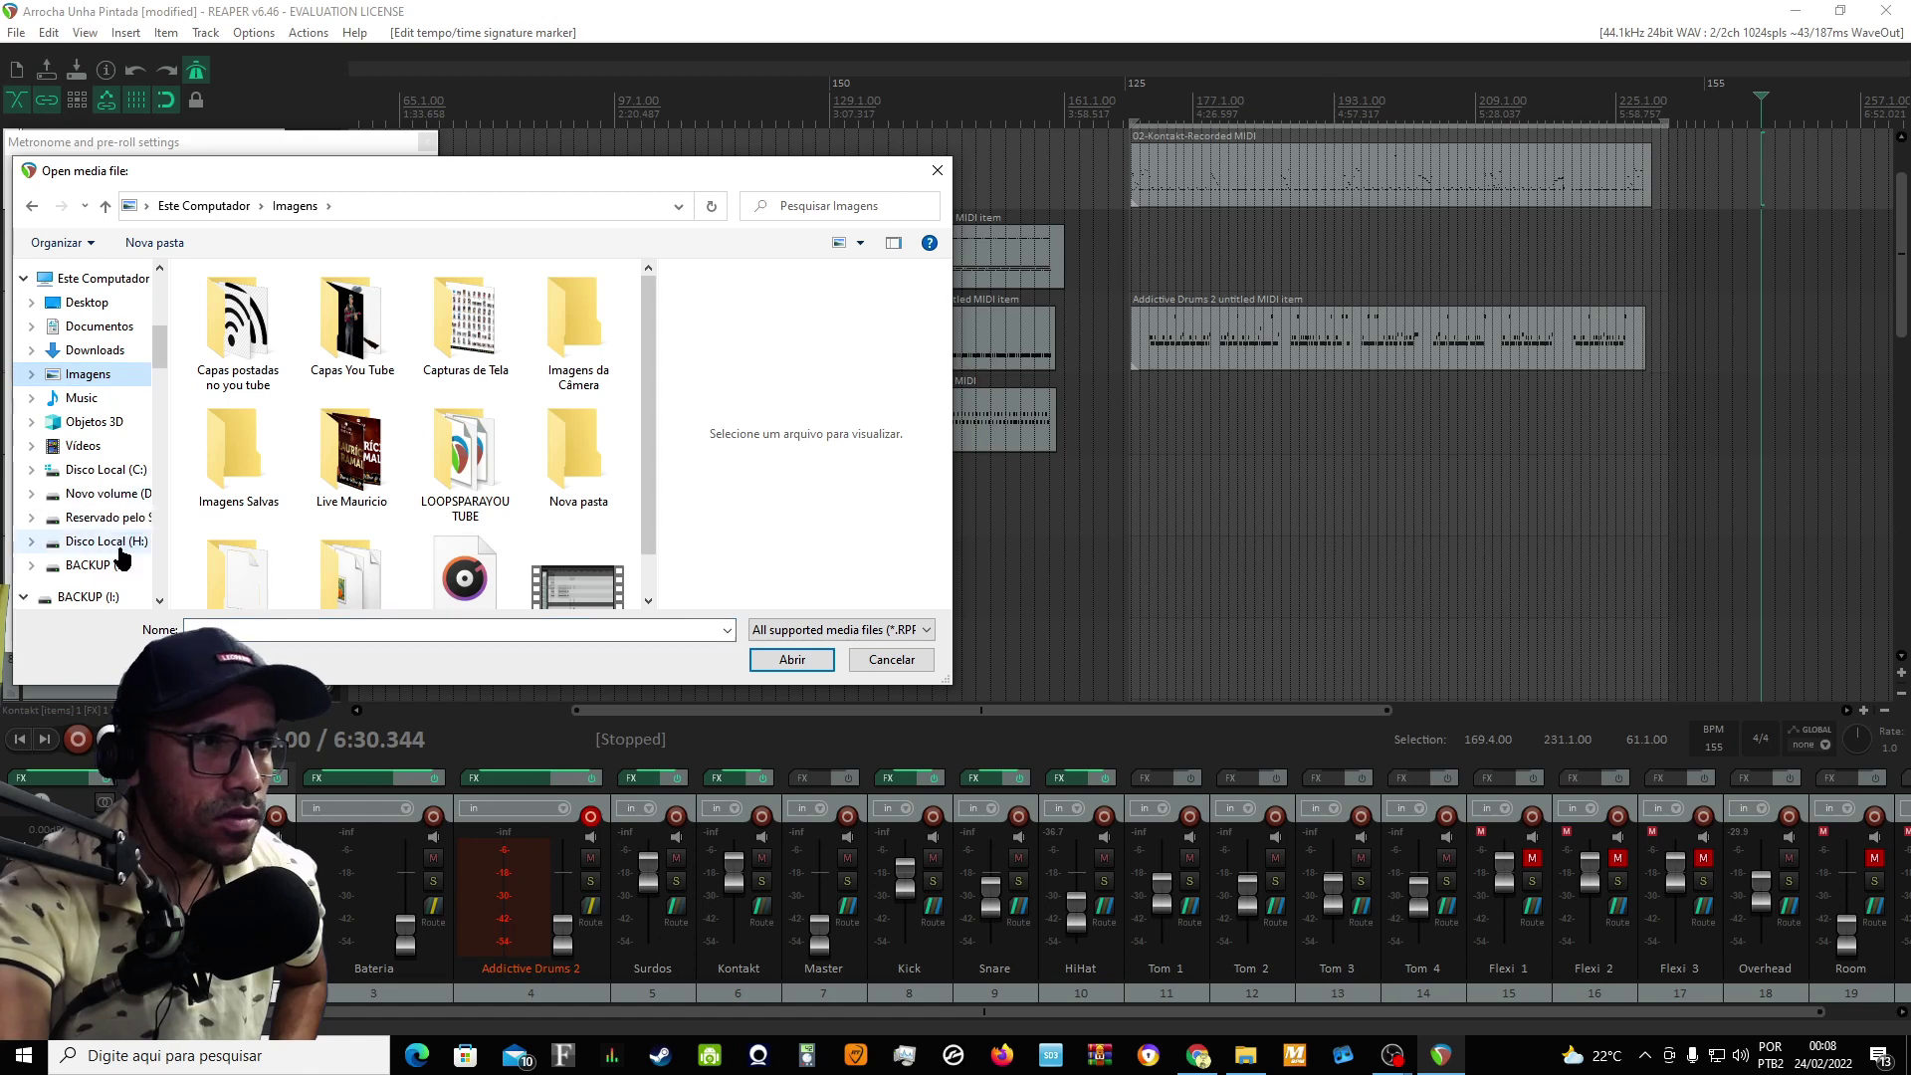
click(122, 565)
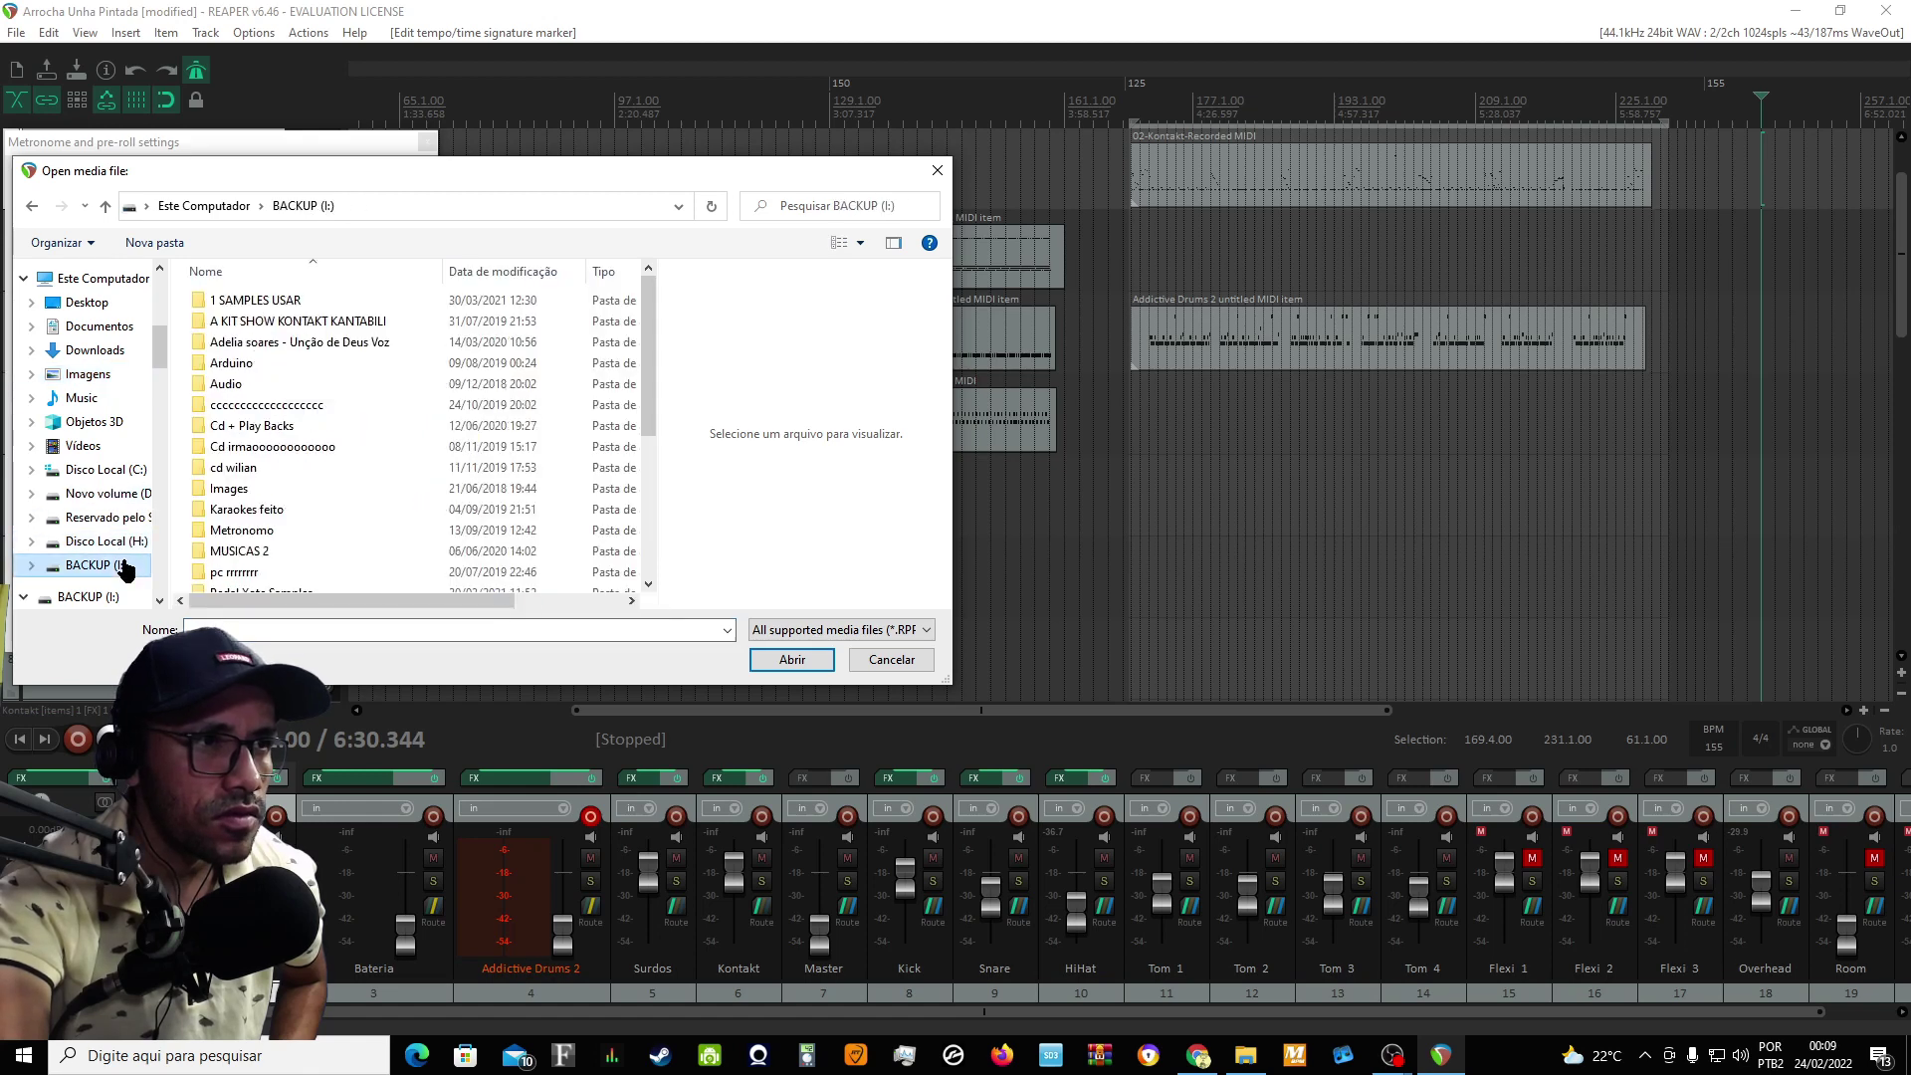
double_click(265, 530)
double_click(278, 303)
click(279, 303)
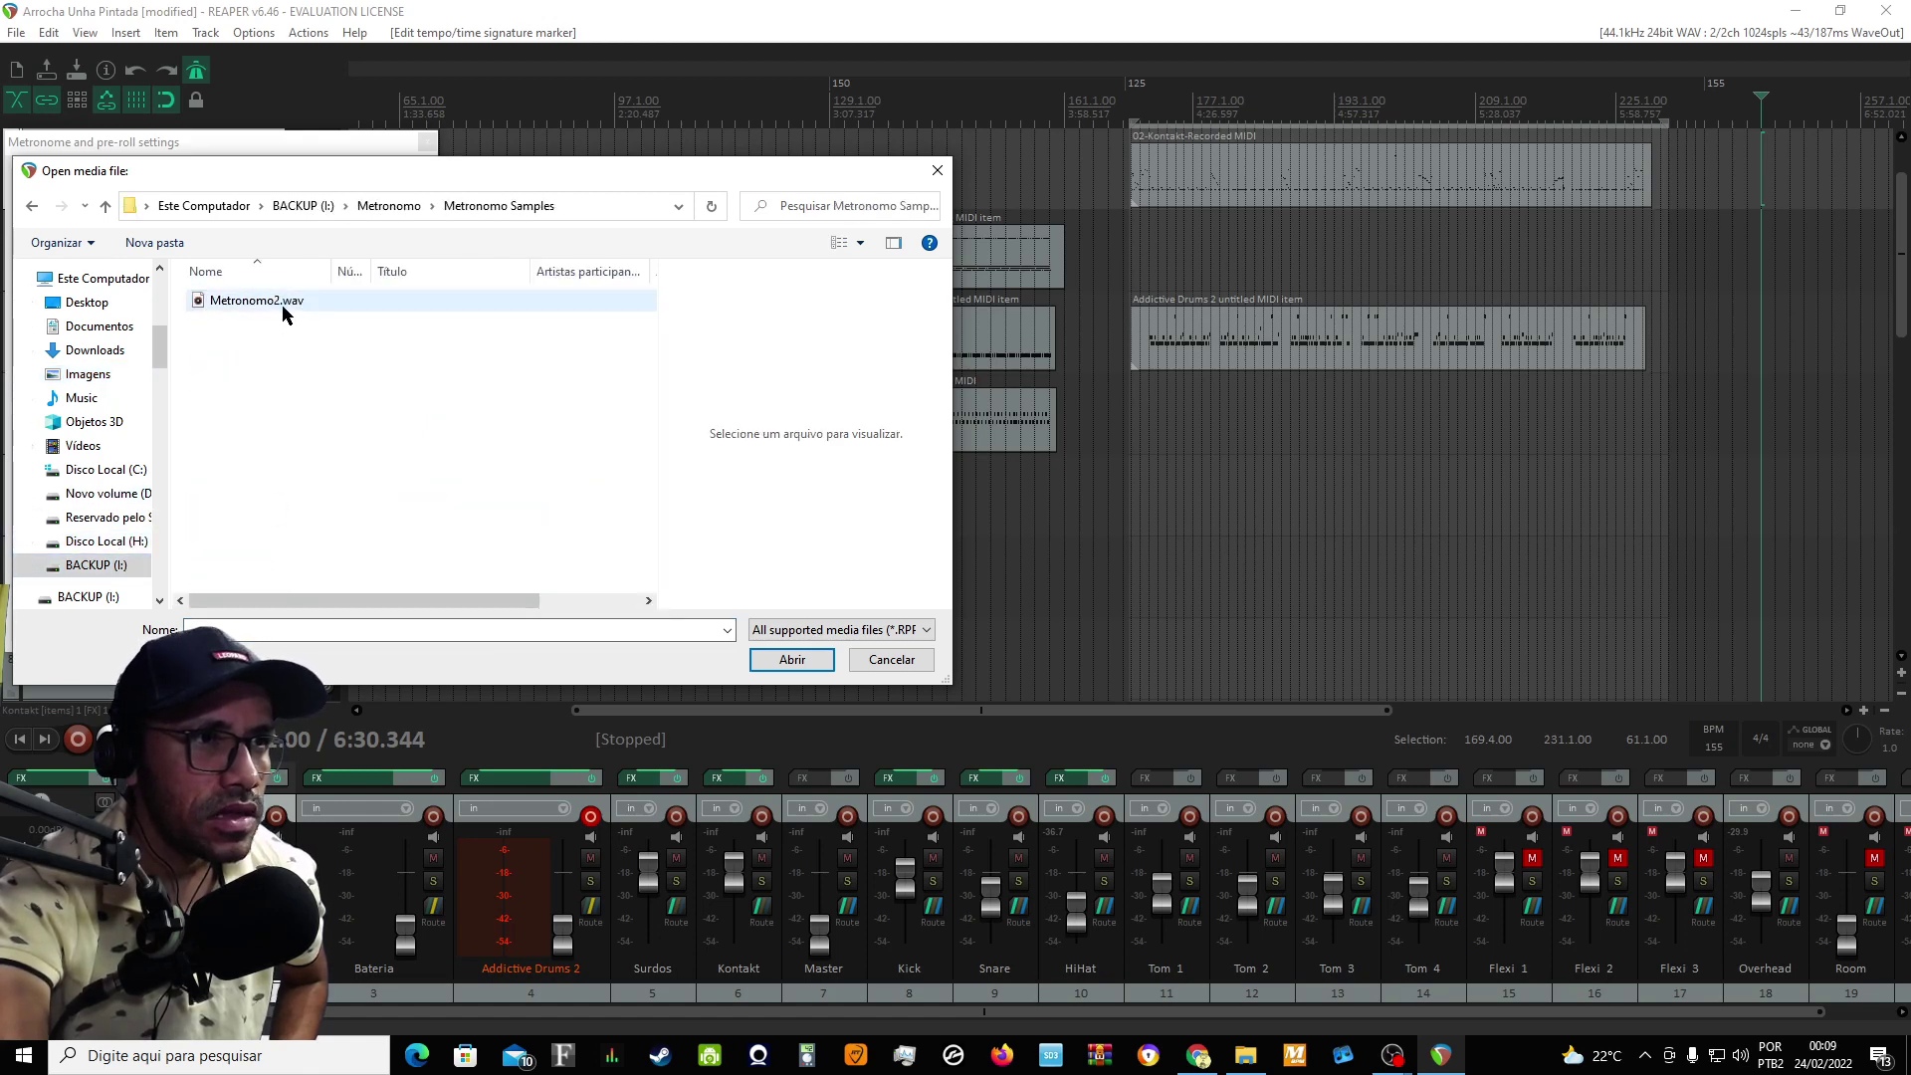
click(787, 659)
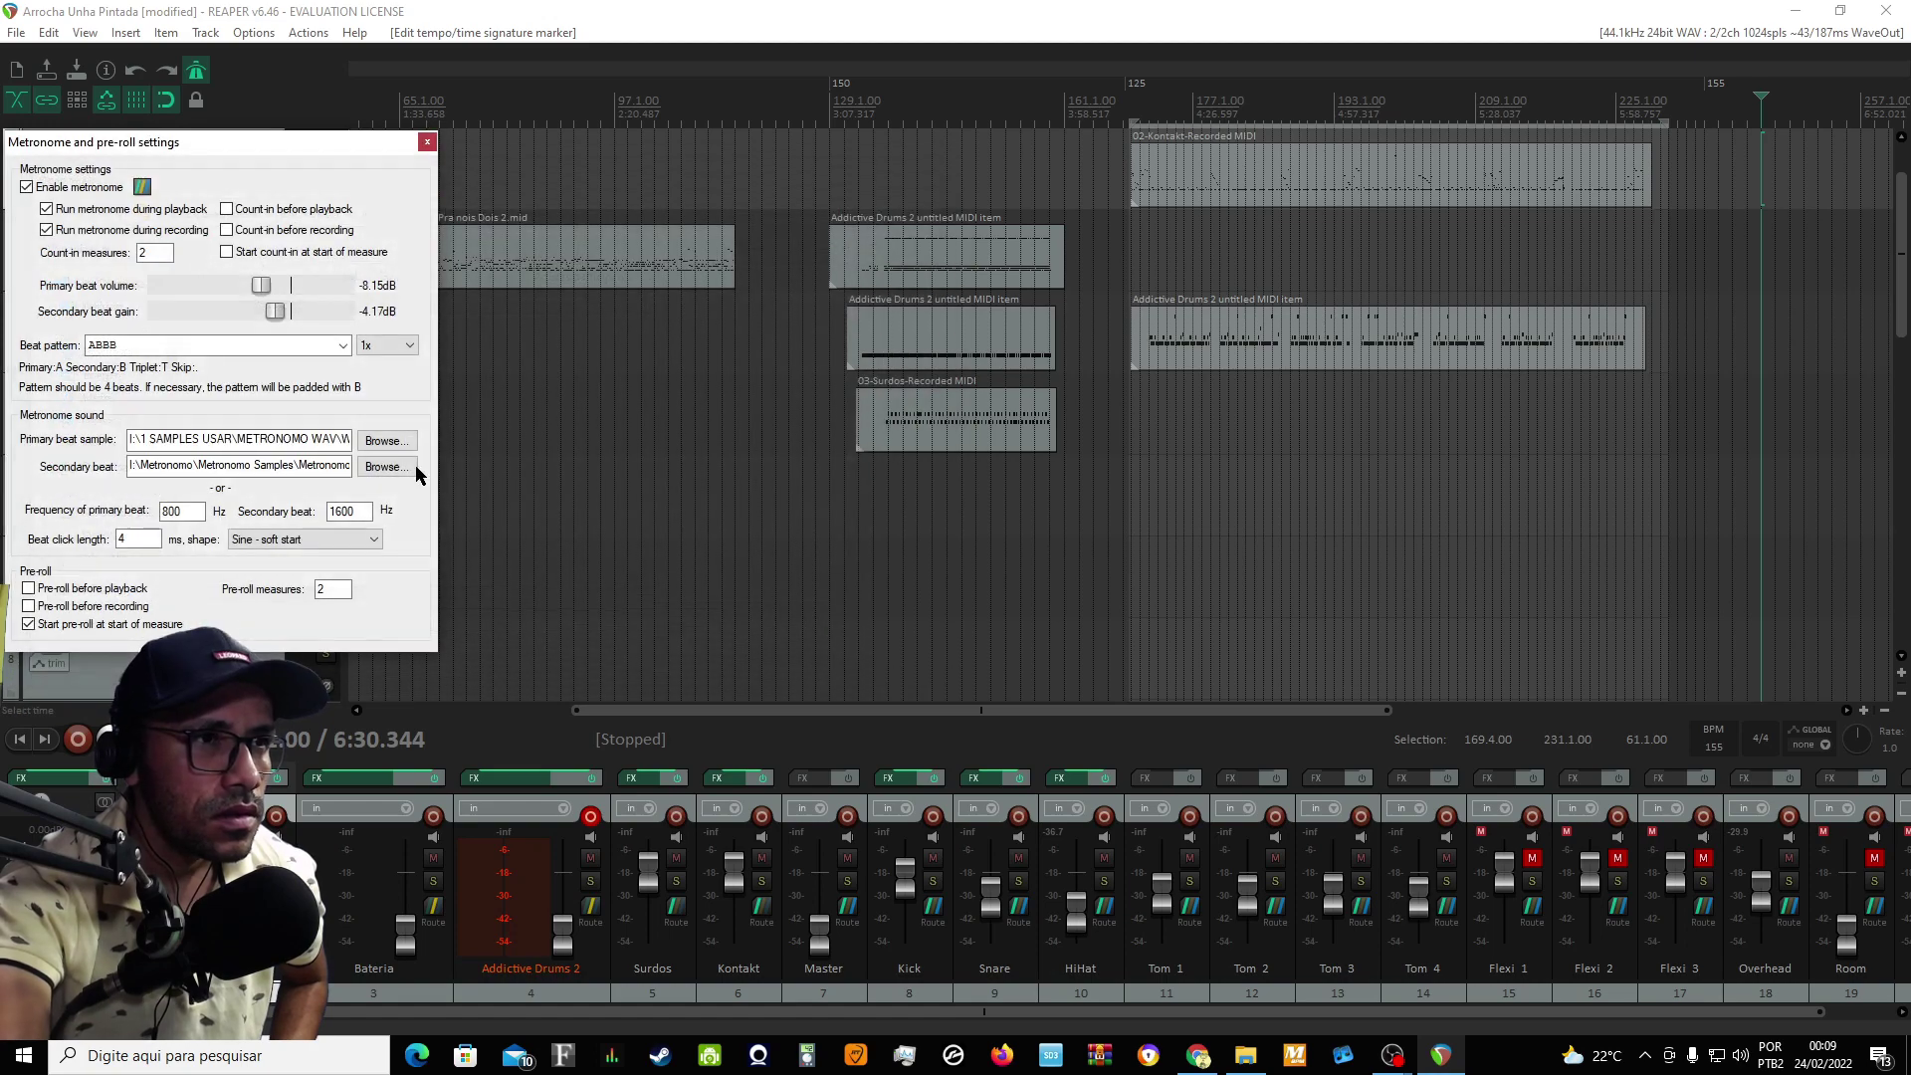
click(385, 440)
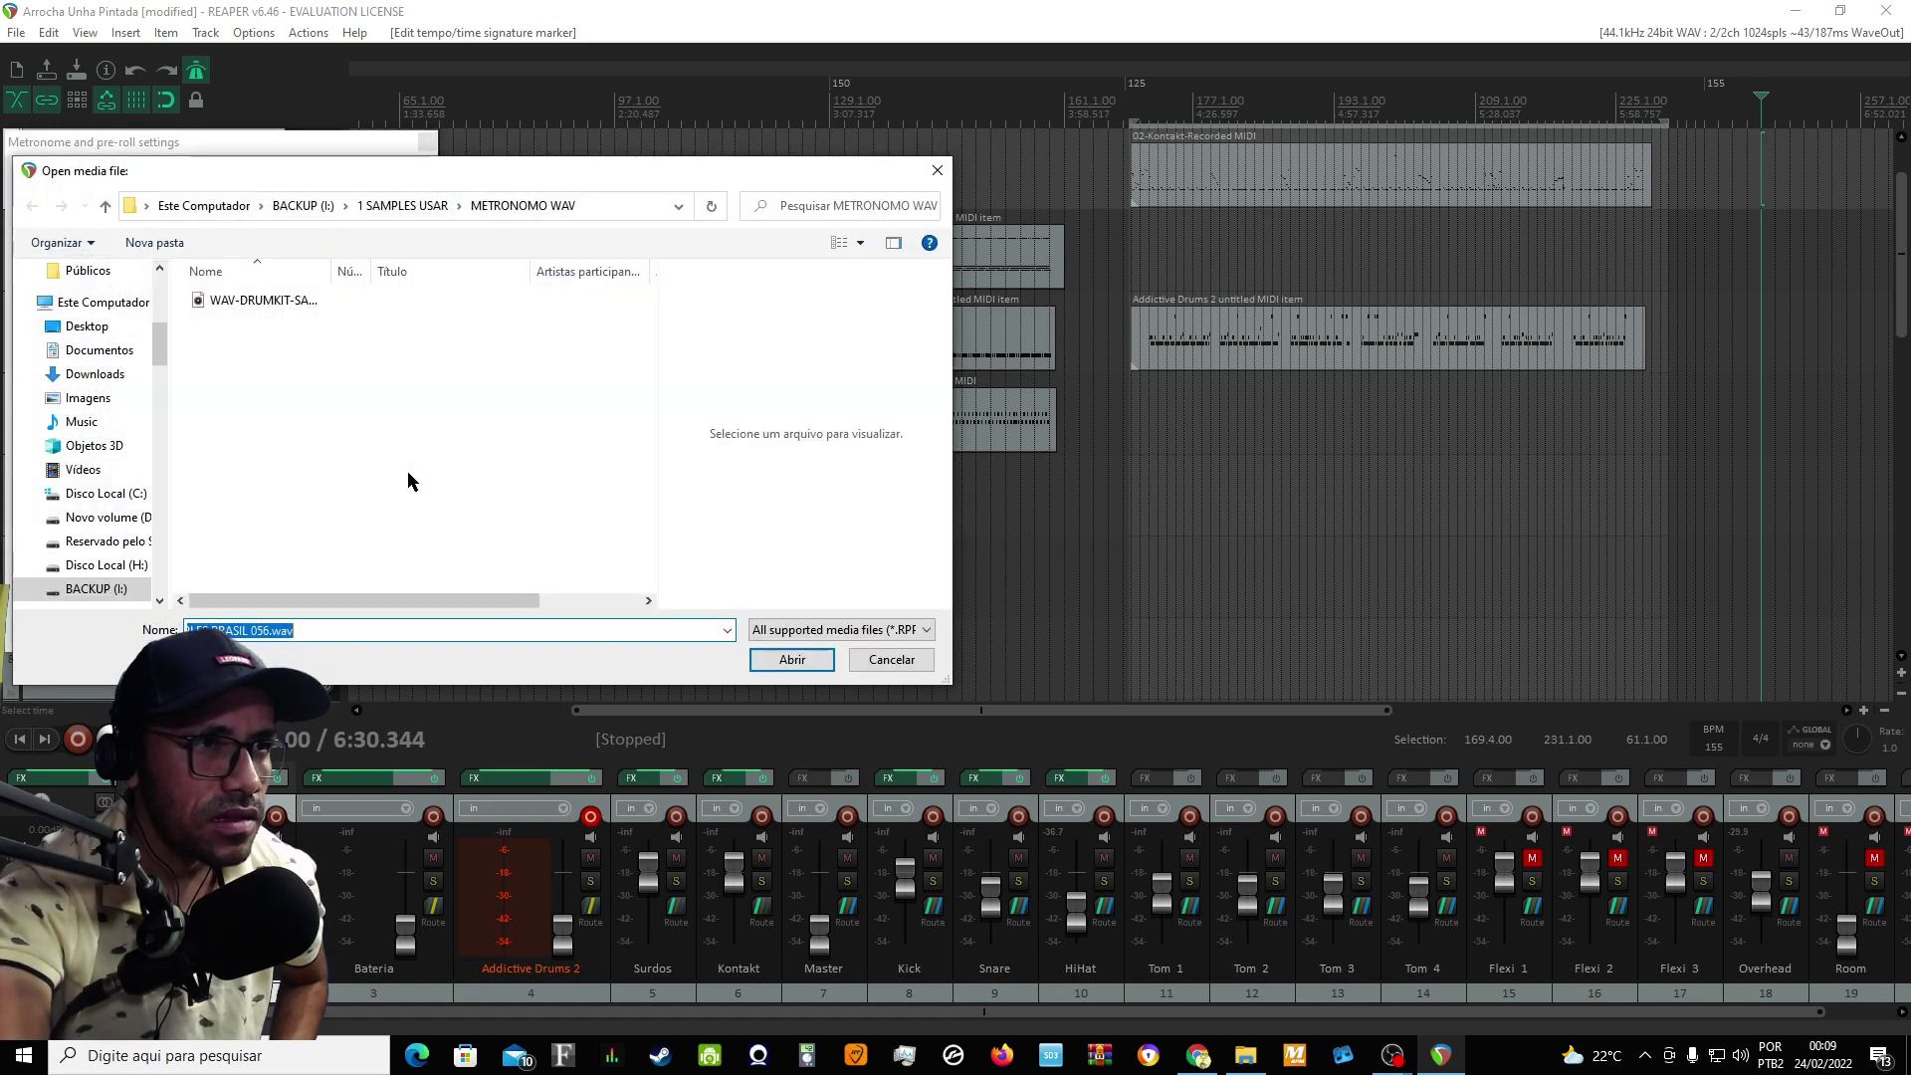
click(116, 589)
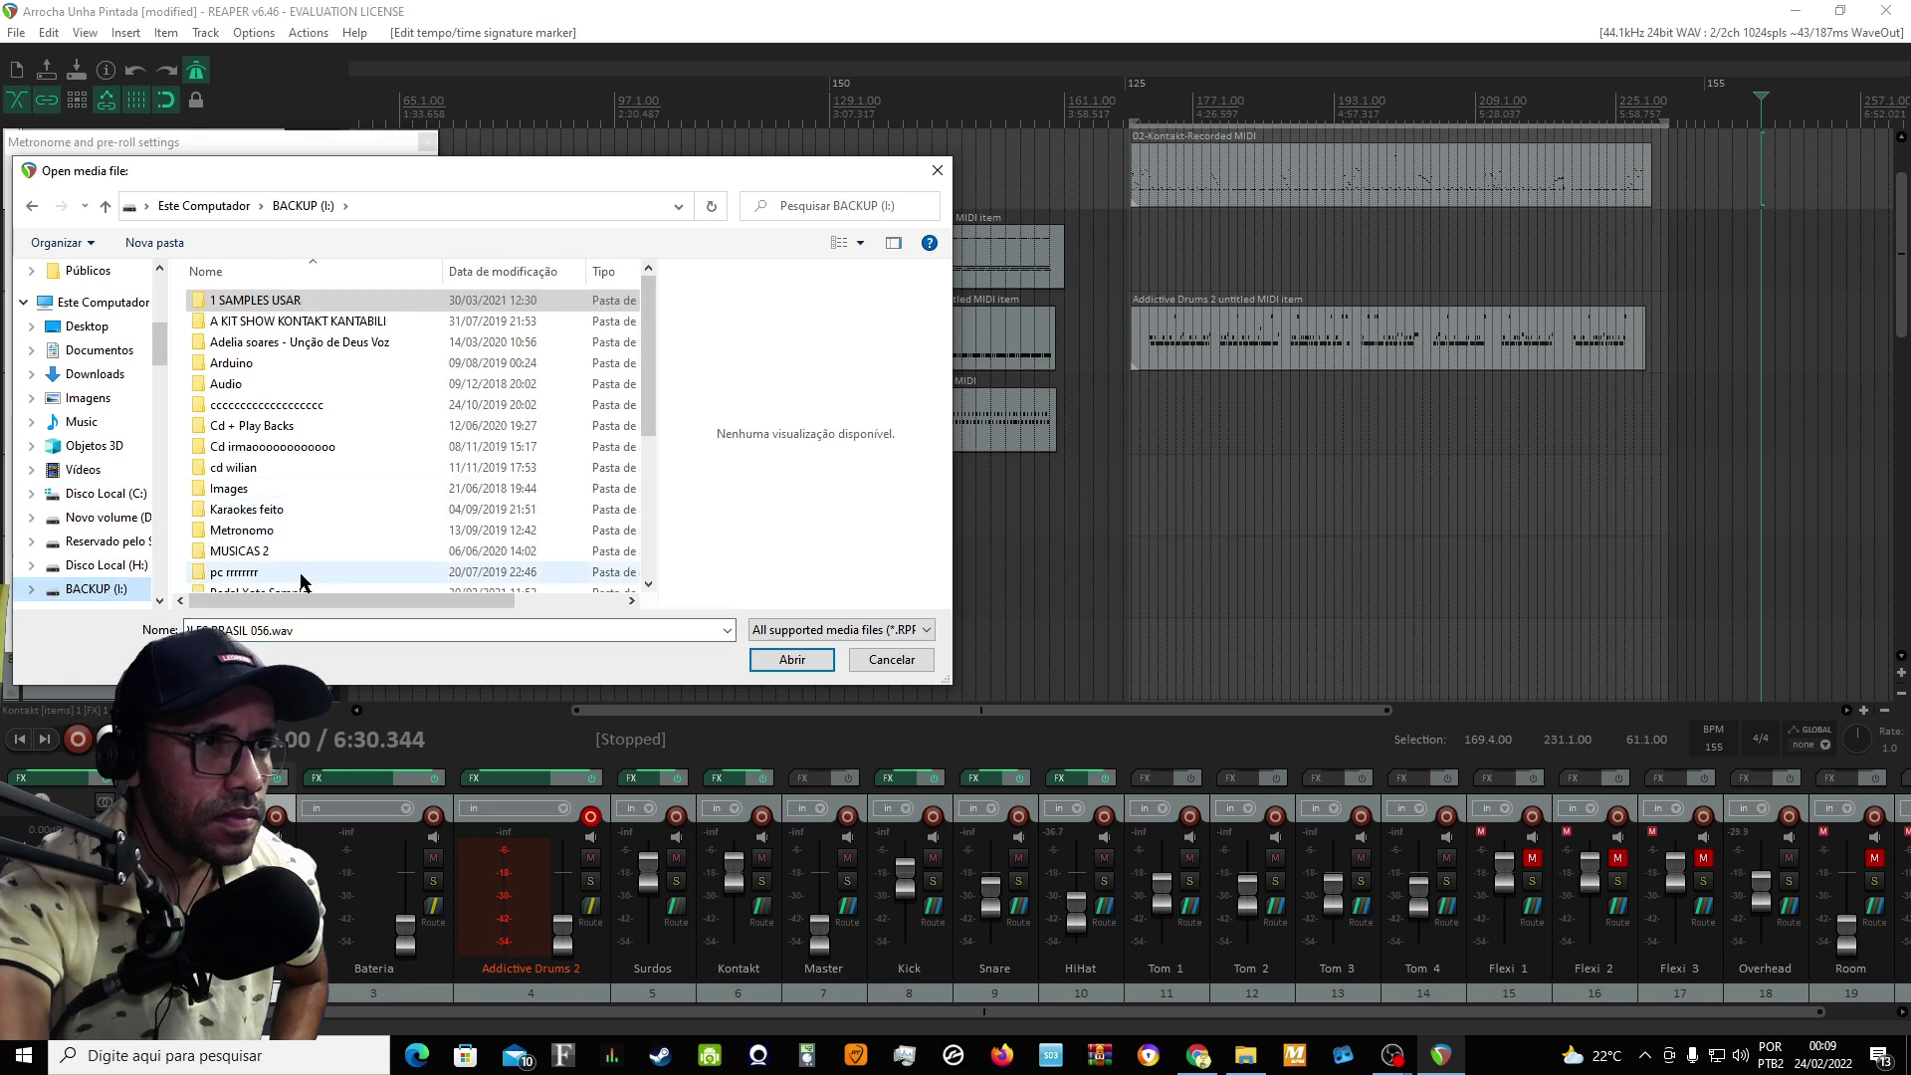
click(267, 531)
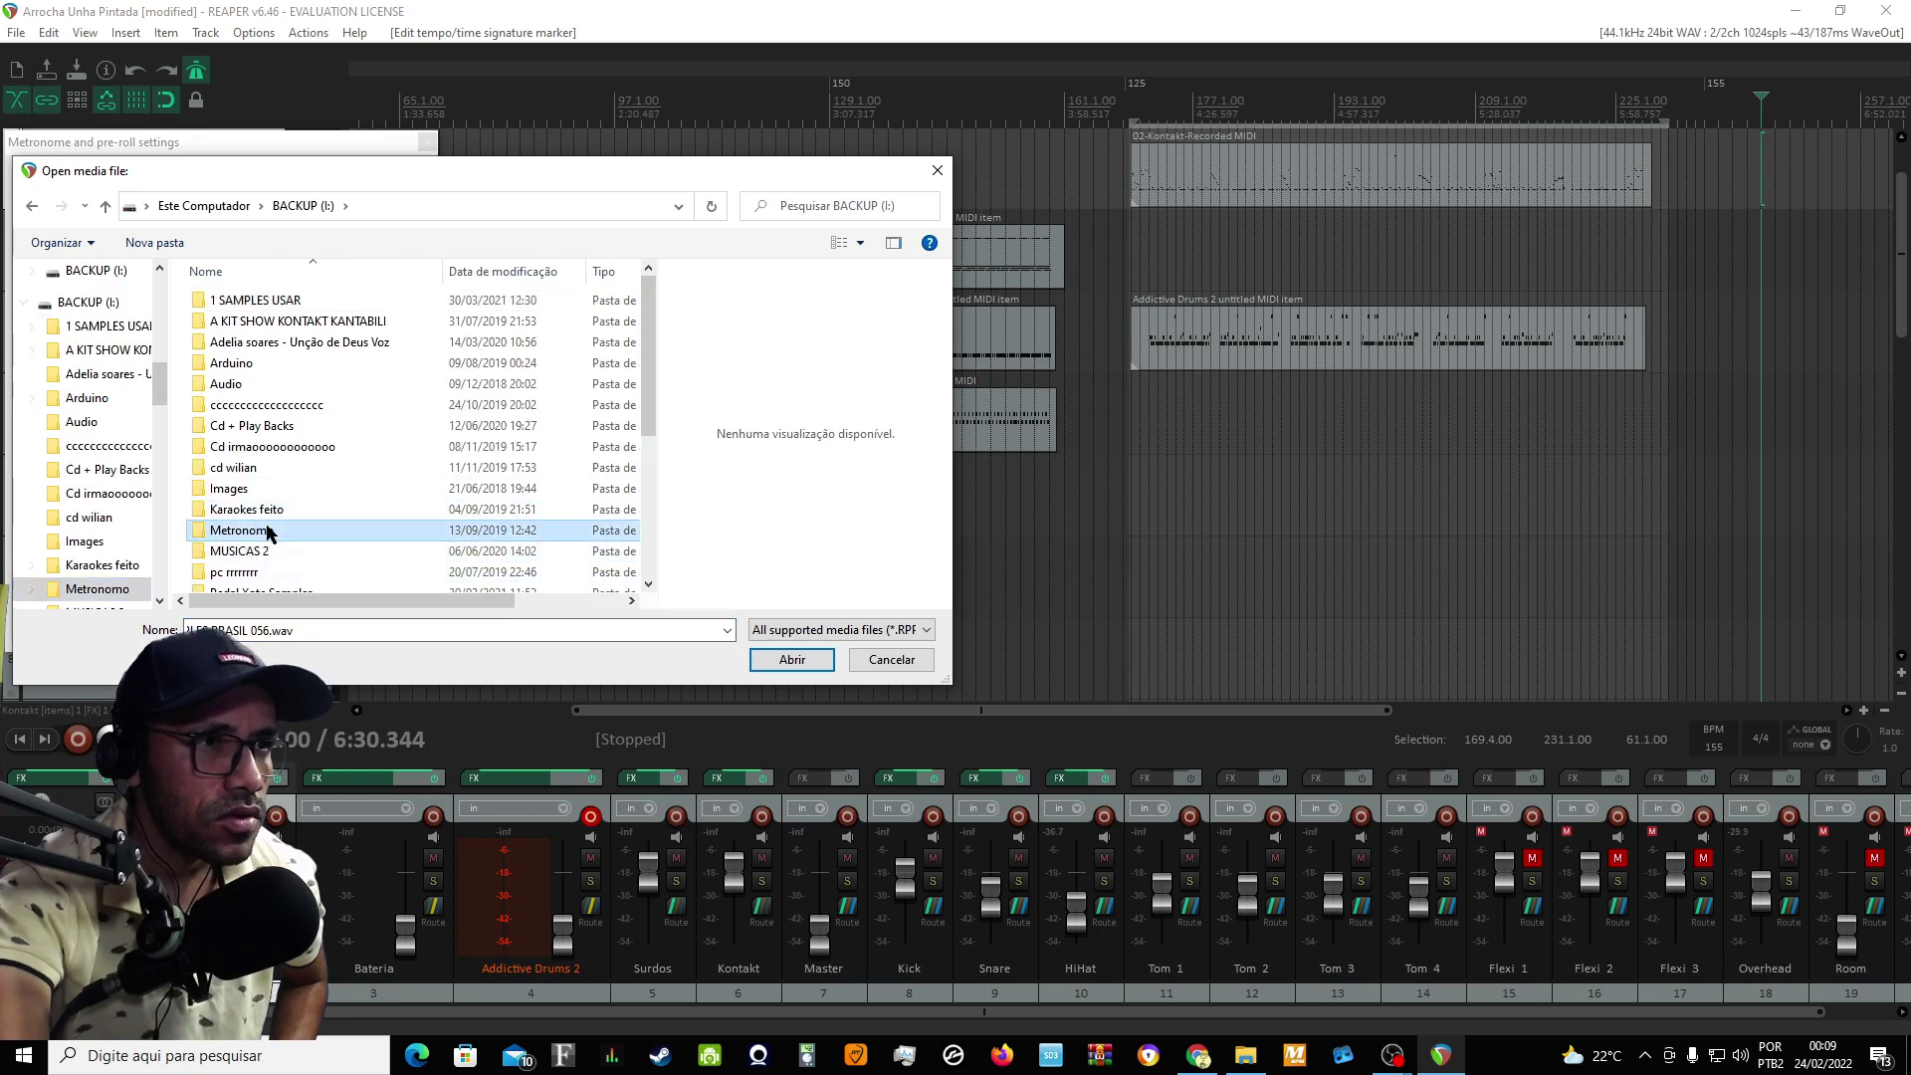
click(936, 170)
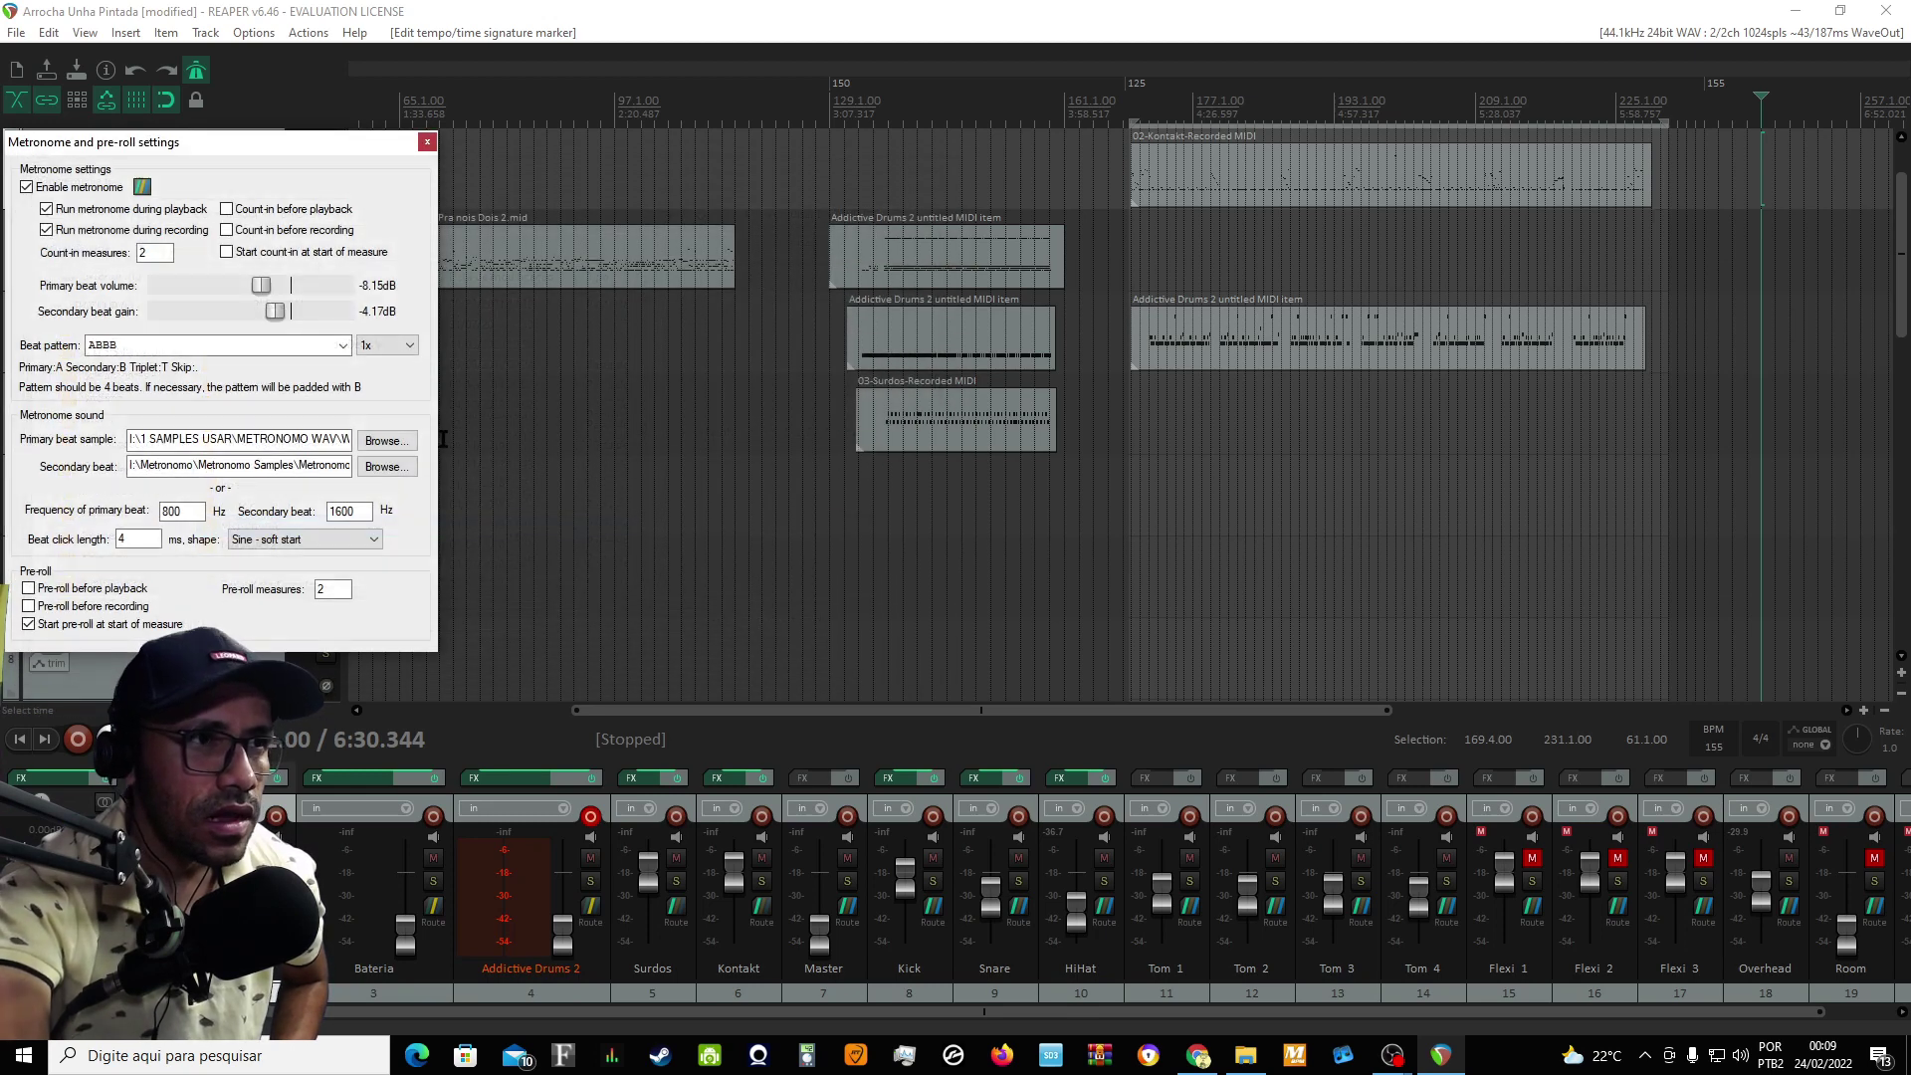
- Load a primary beat sample from the Metronomo Samples folder inside Metronomo on BACKUP (I:) and close the metronome settings
click(387, 441)
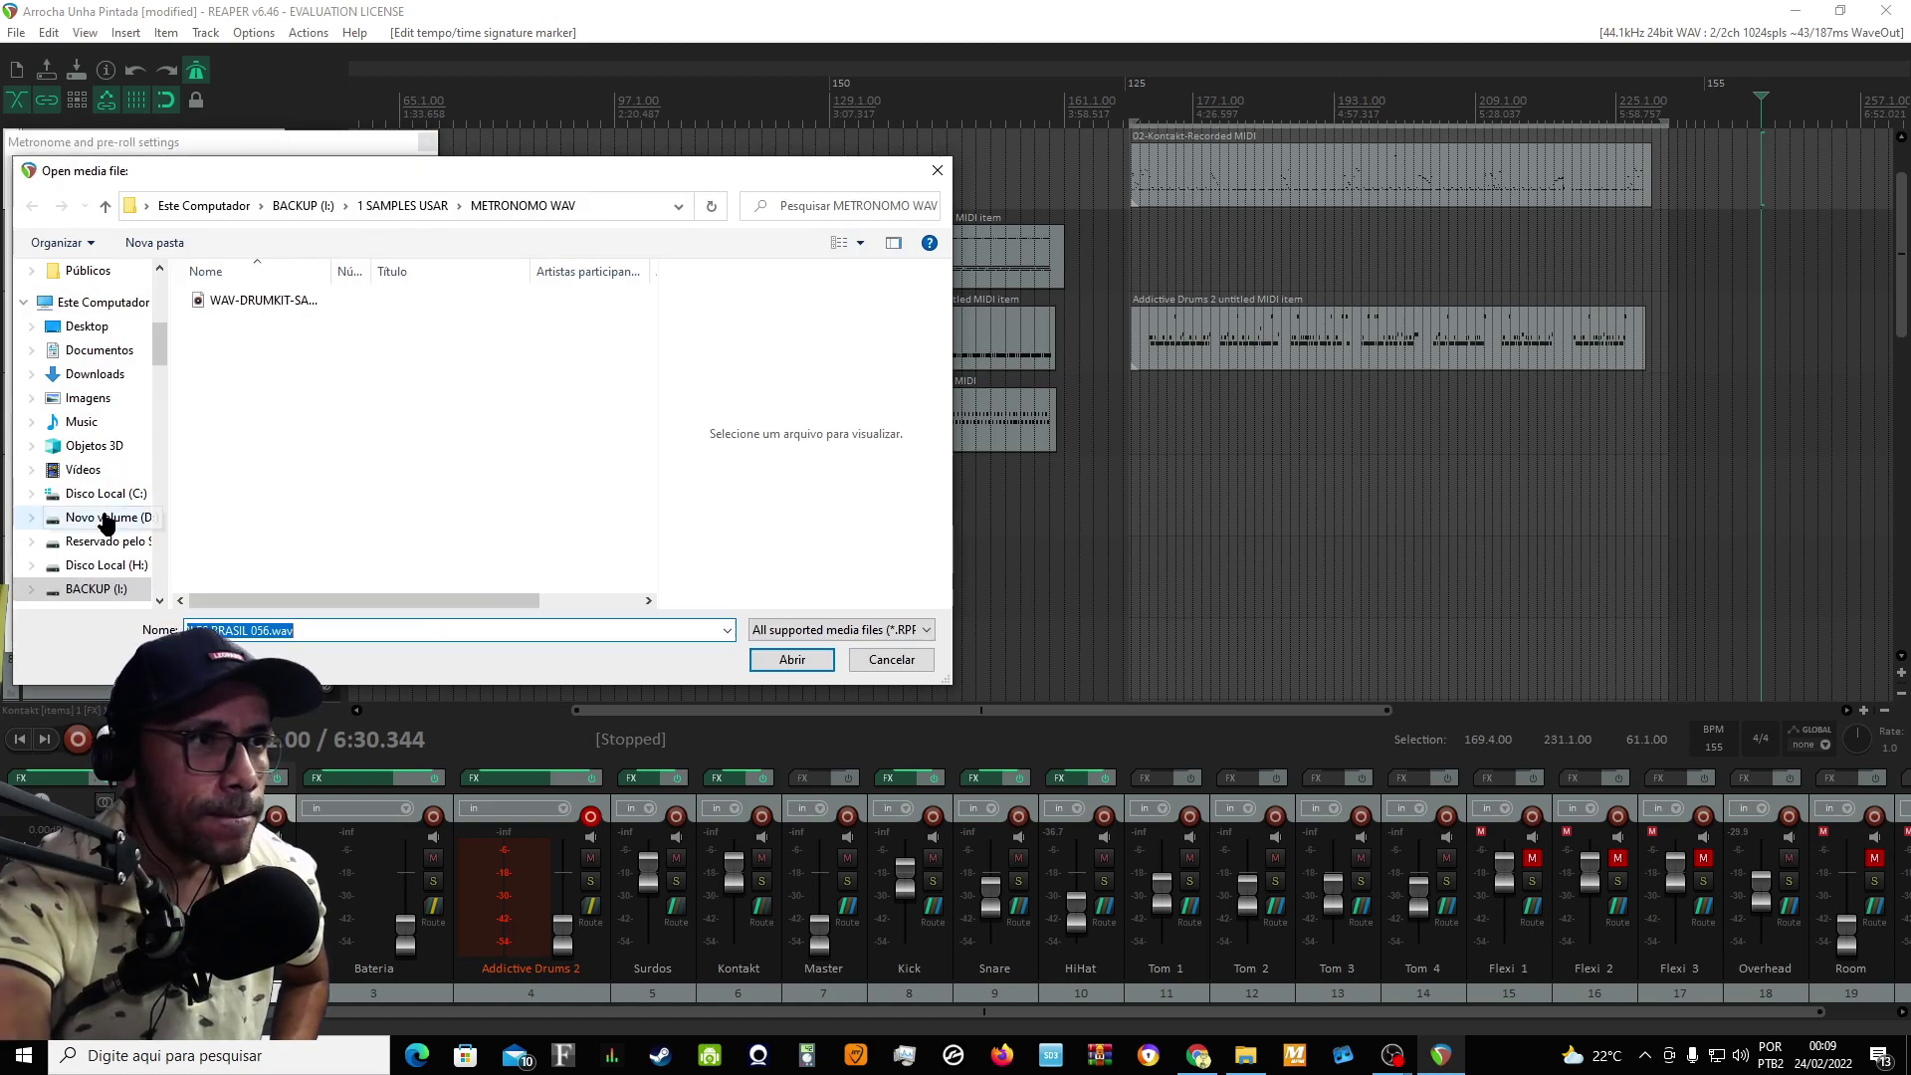
click(118, 591)
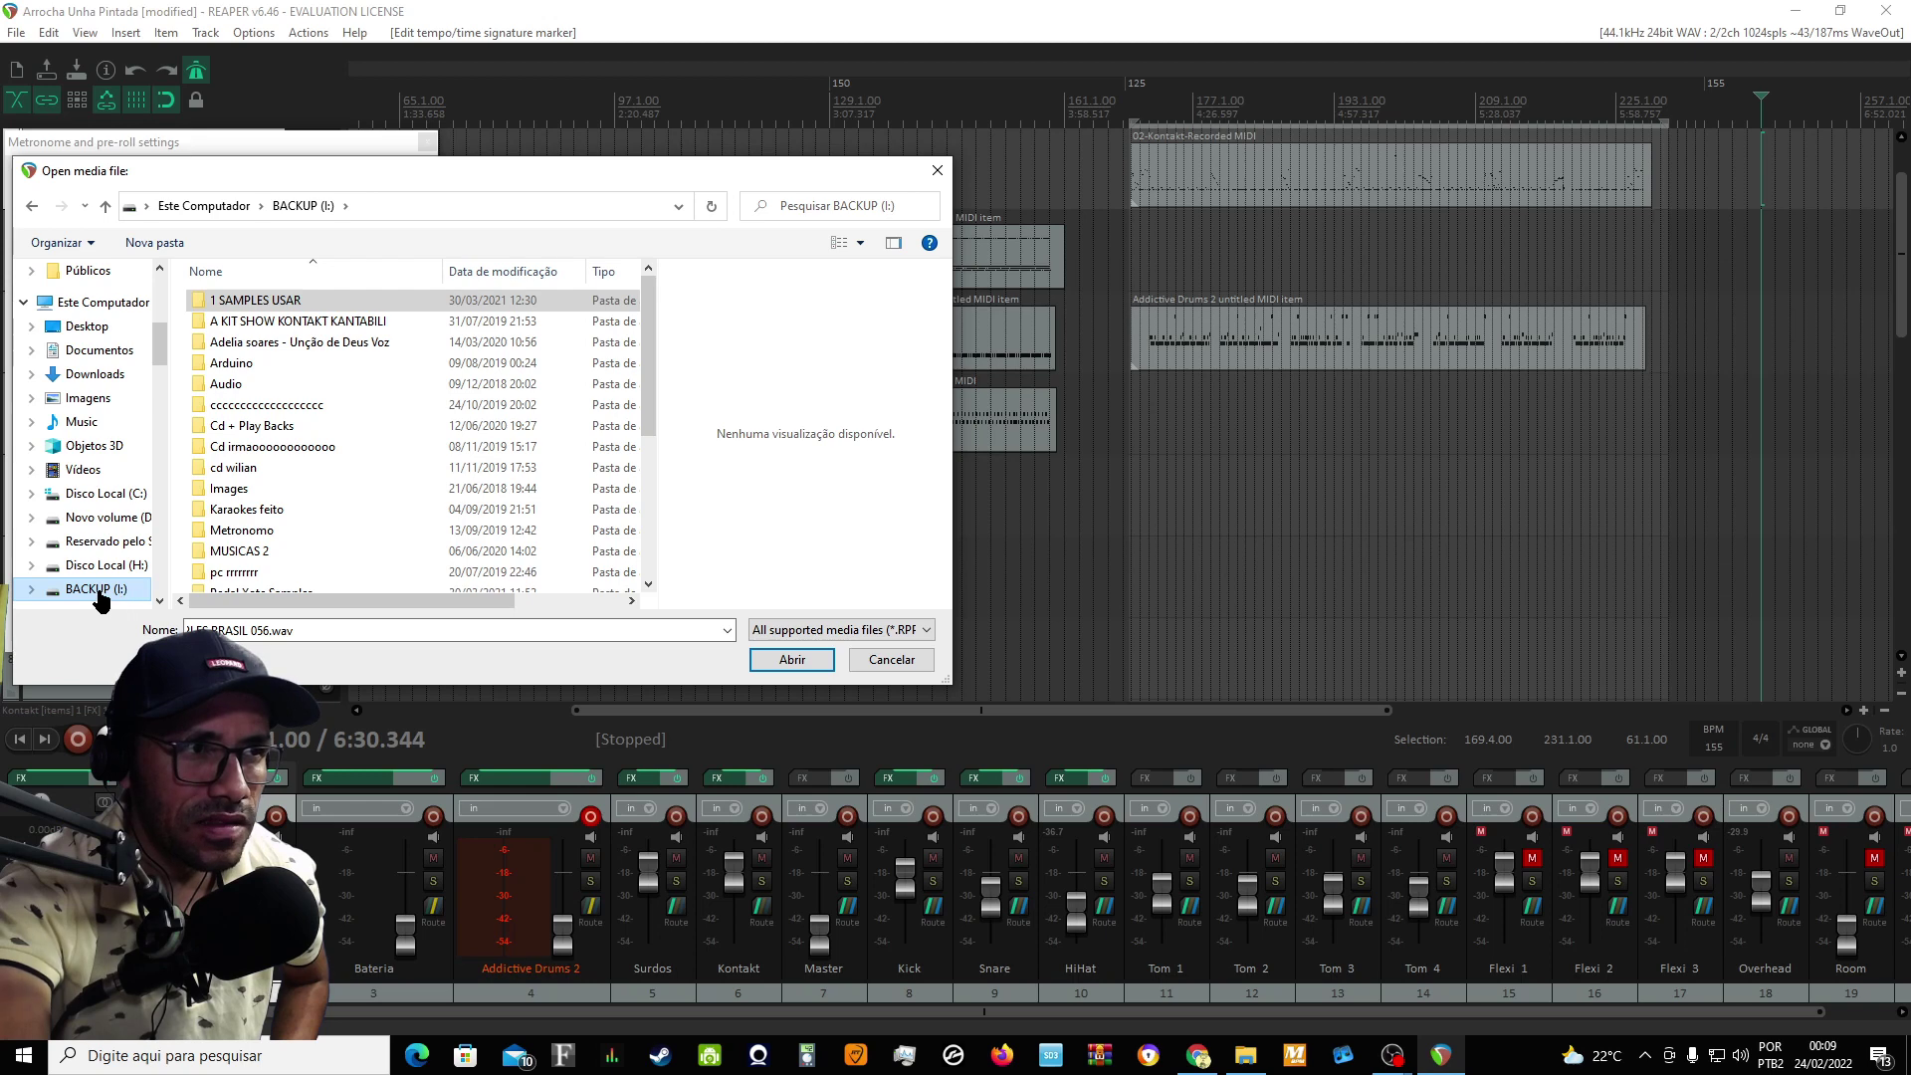
click(253, 487)
double_click(255, 529)
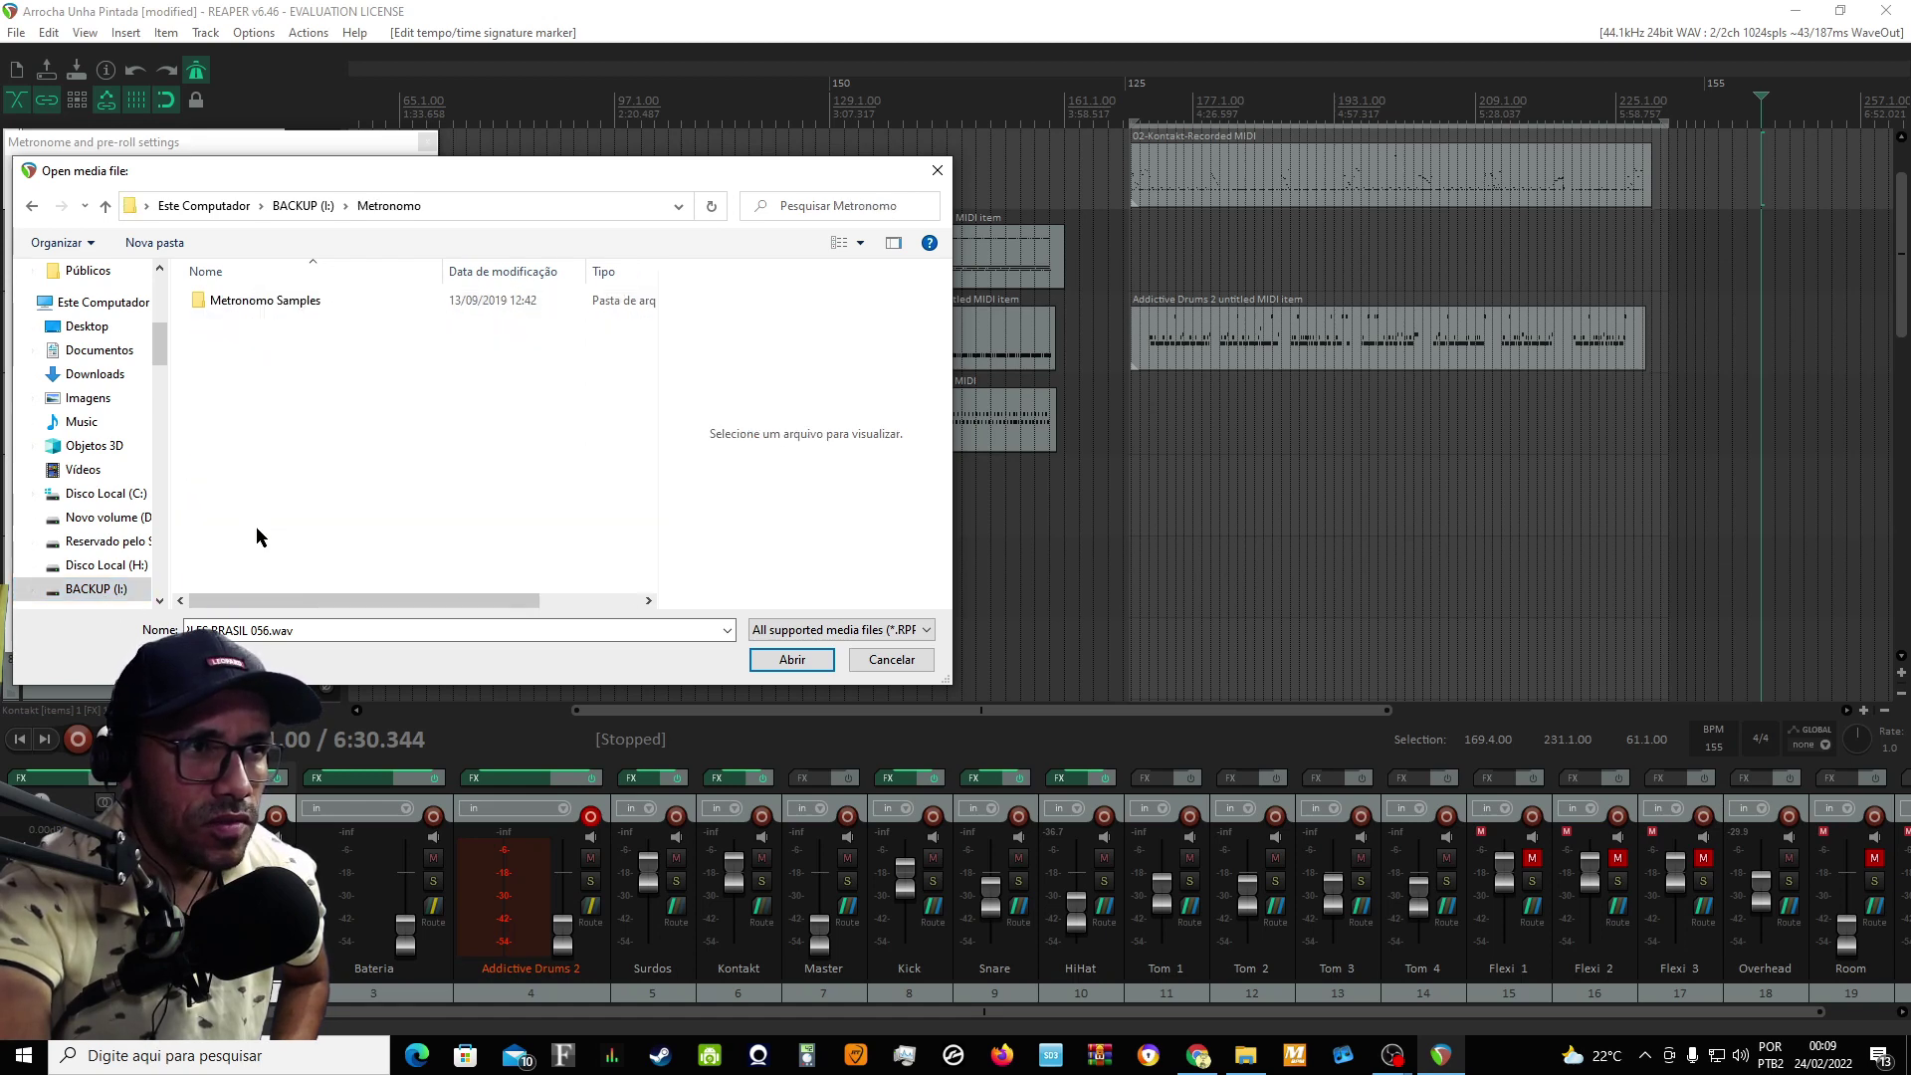
double_click(255, 303)
click(256, 303)
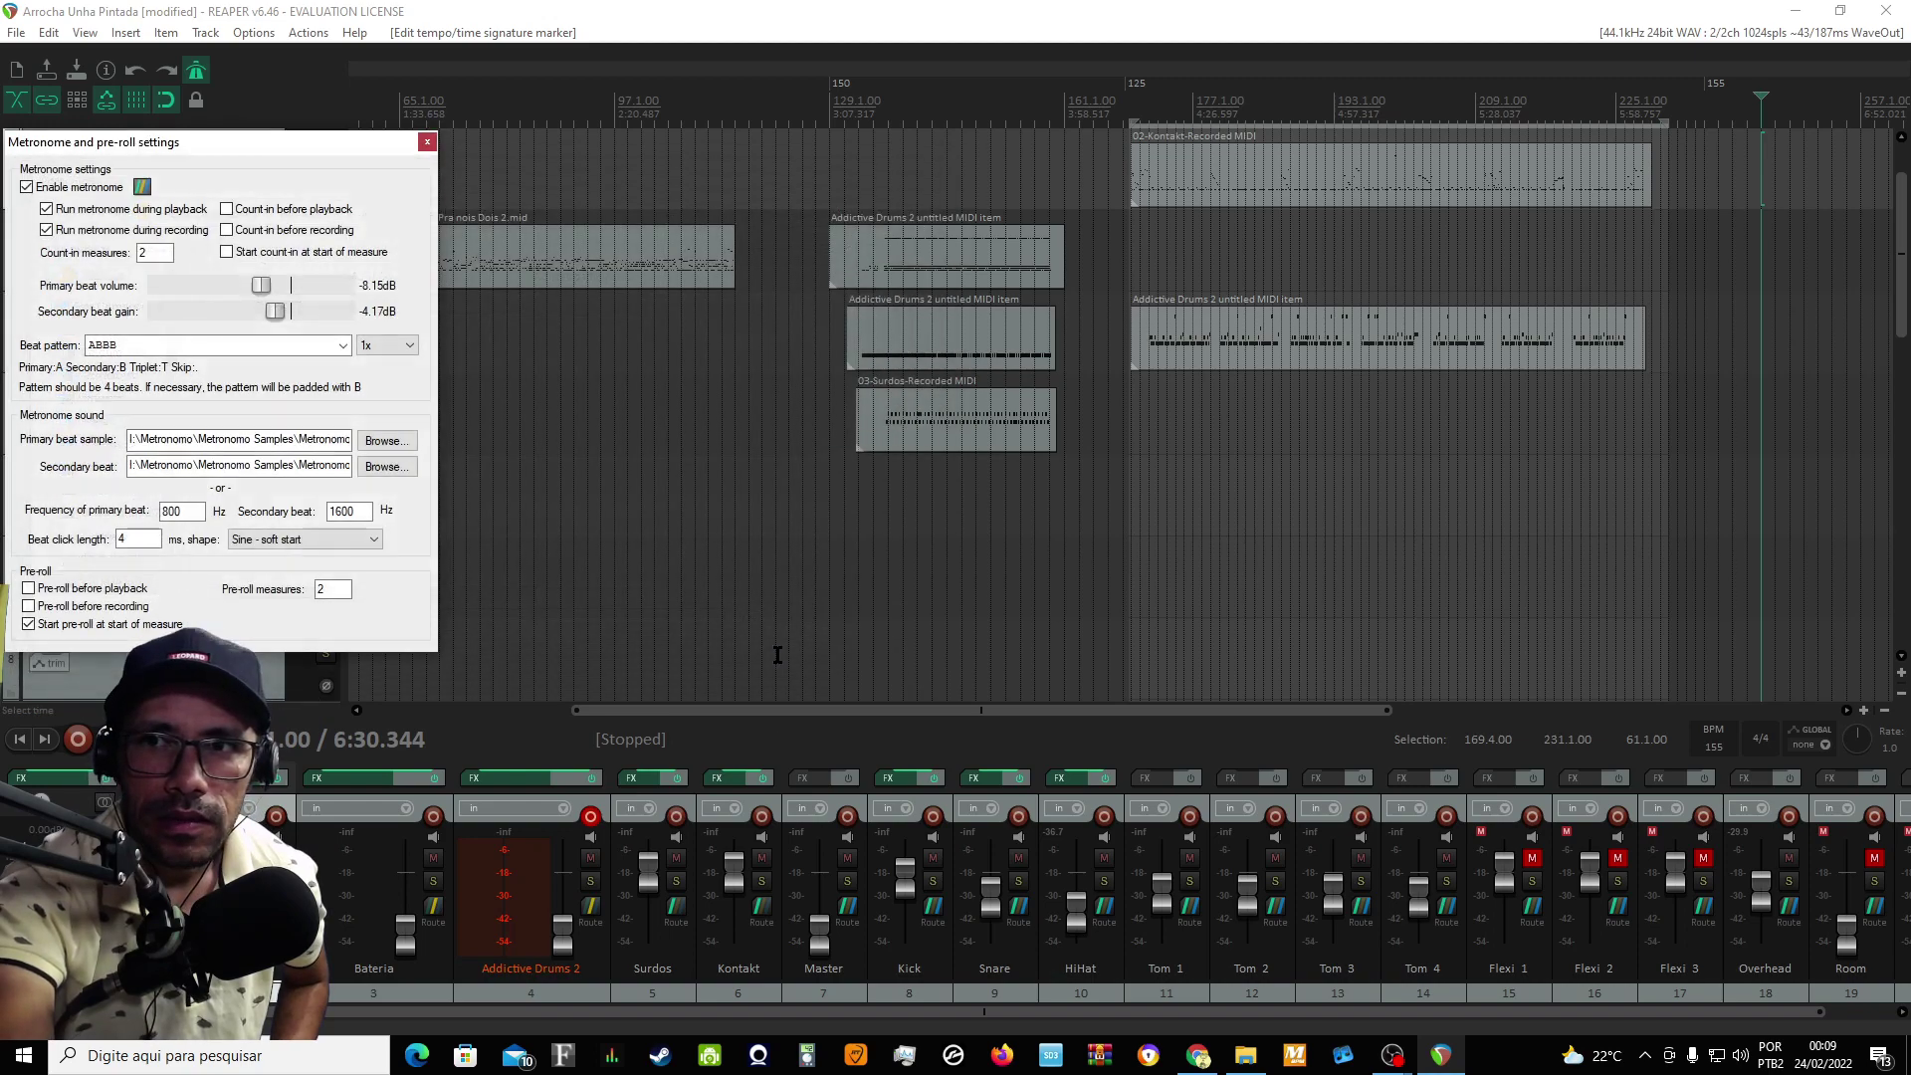
click(791, 660)
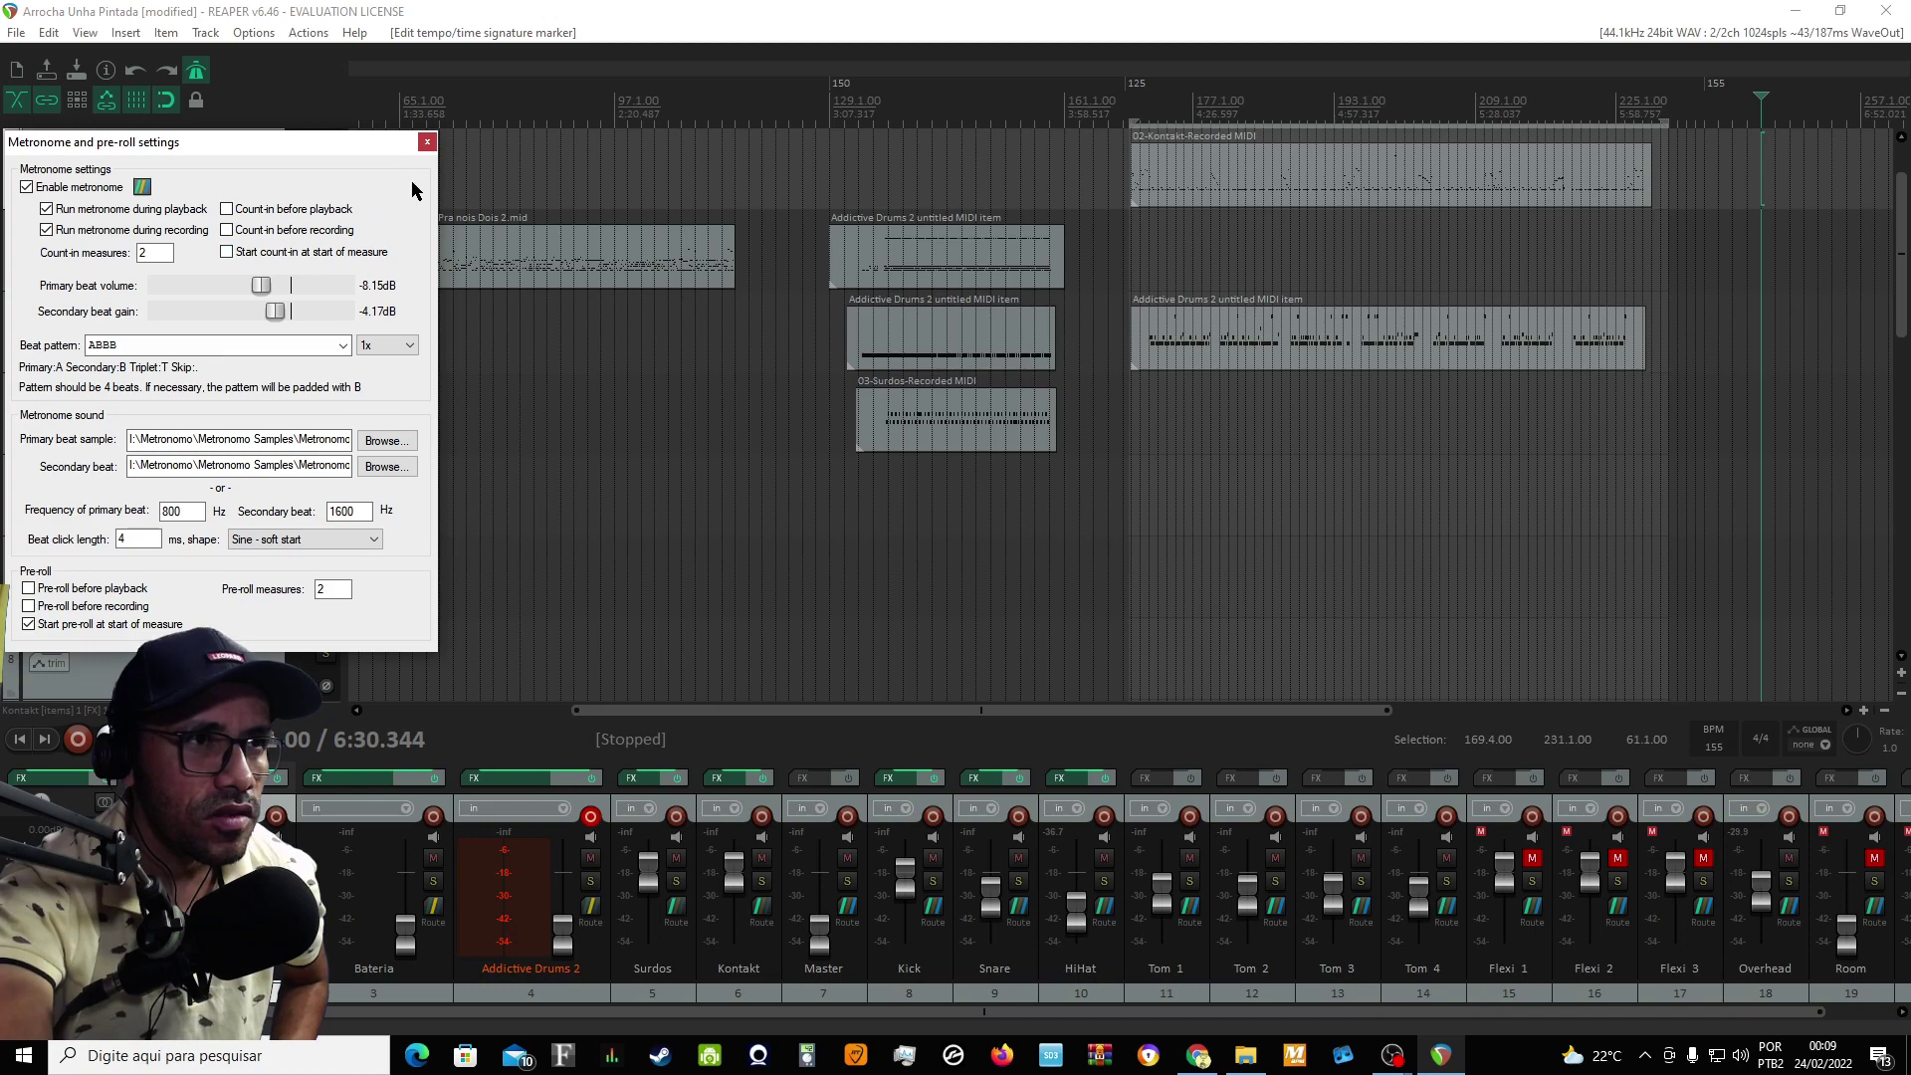
click(427, 143)
- Play the project from about 4:11.317, just before the 125 BPM marker, to hear the metronome samples, and stop playback
scroll(848, 159, up, 3)
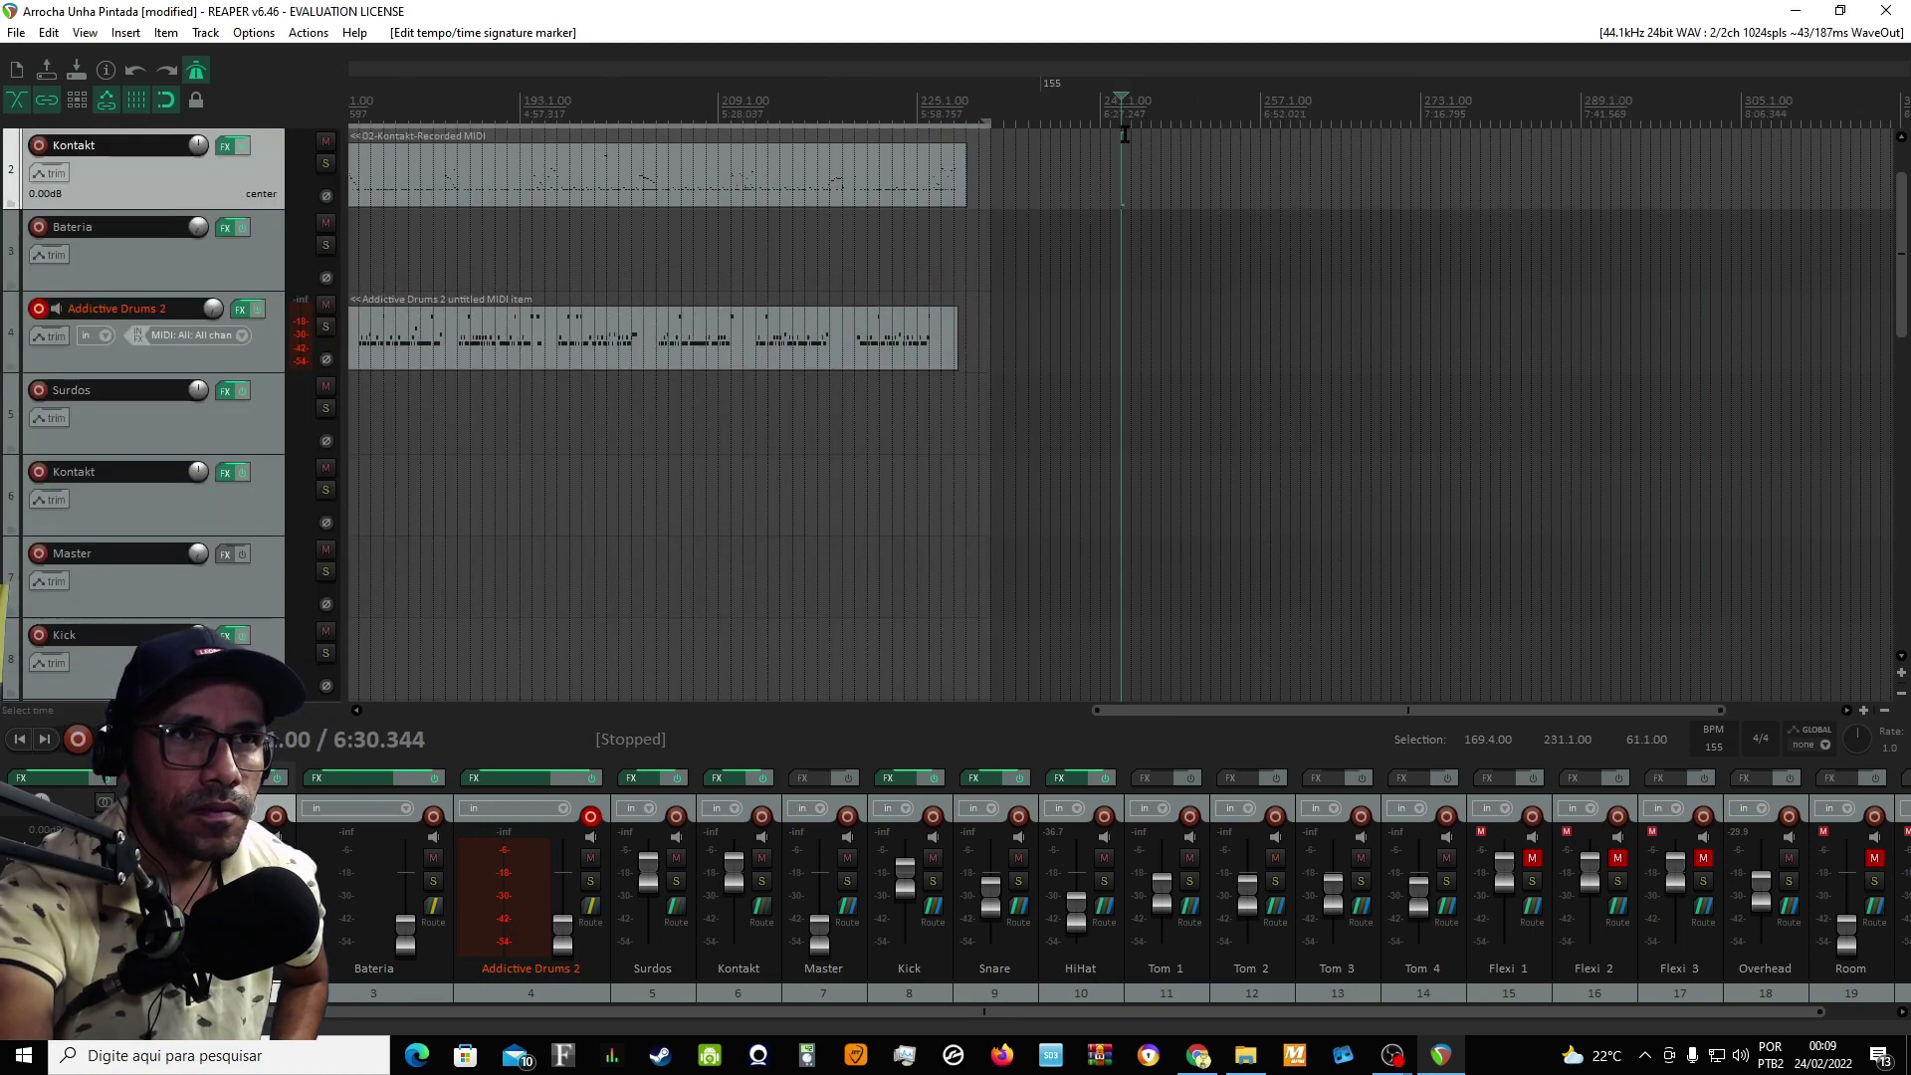
scroll(849, 159, down, 3)
click(482, 159)
key(space)
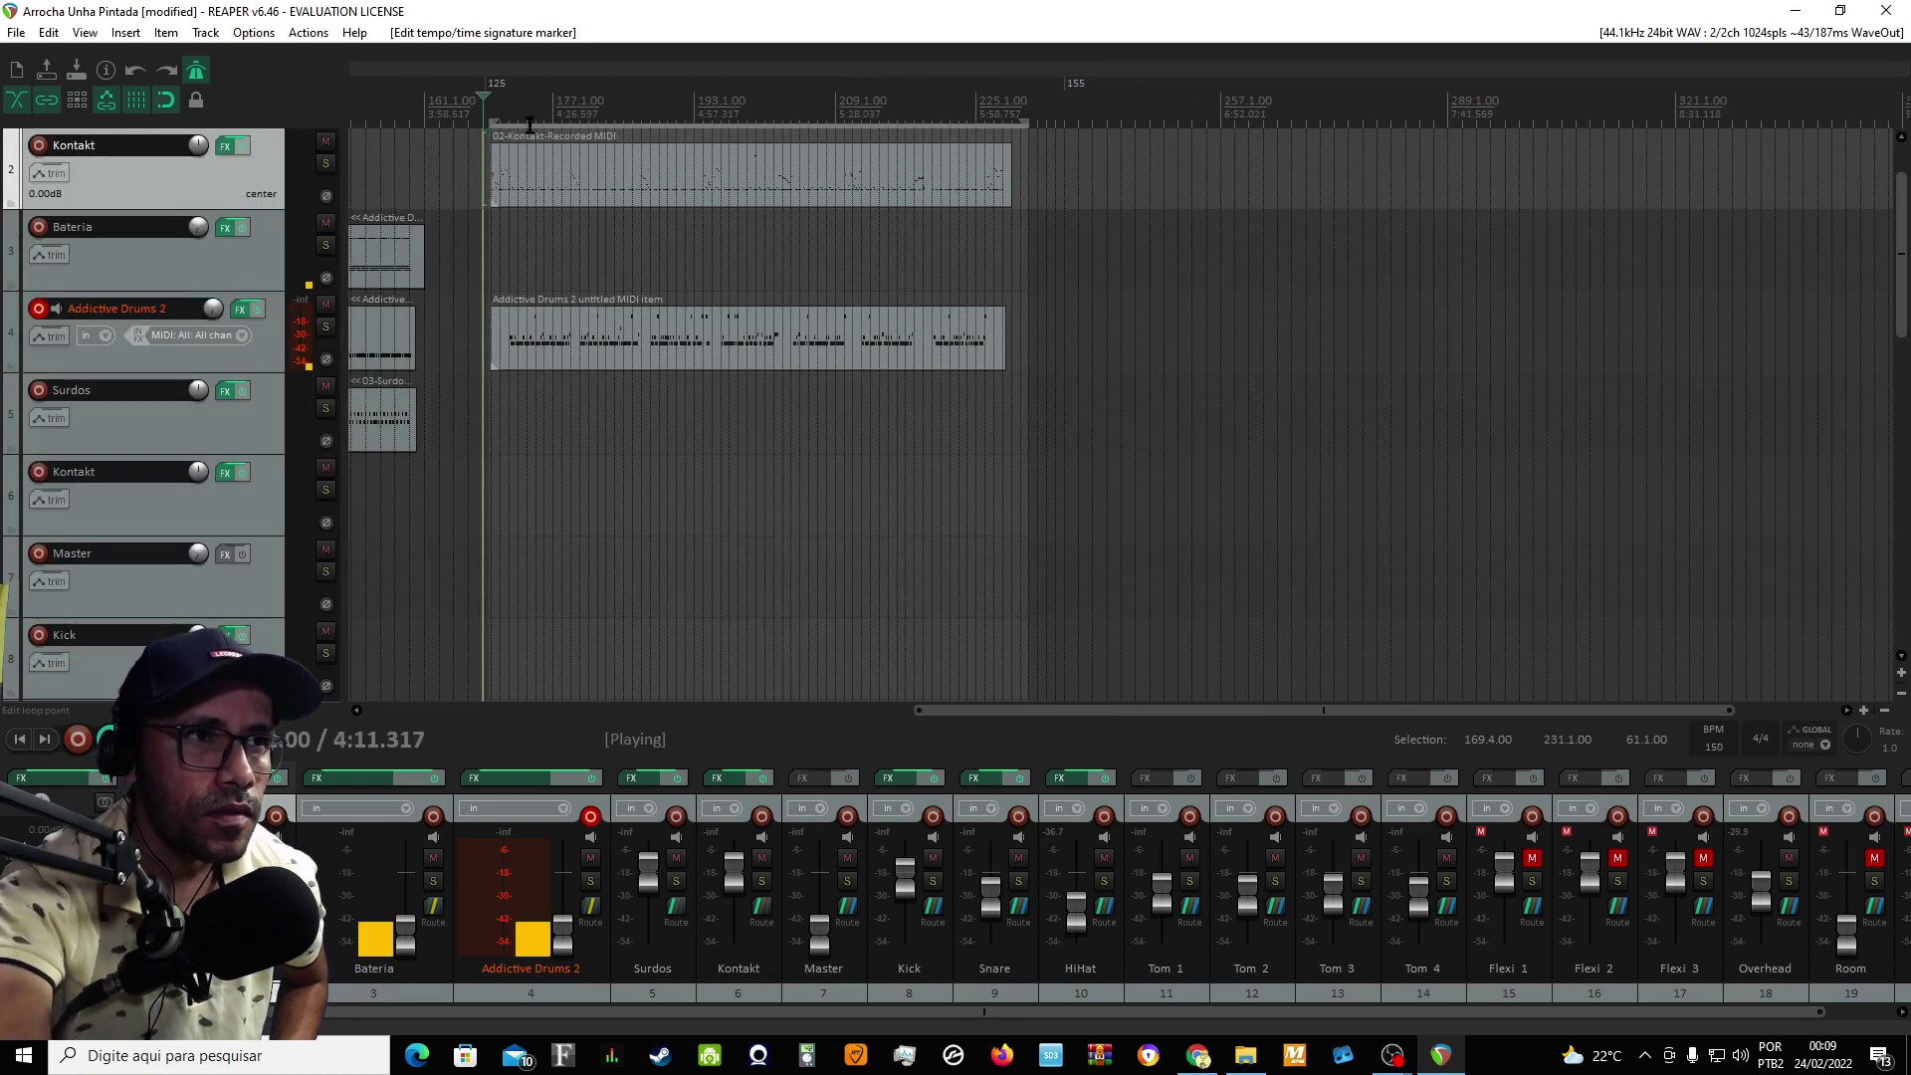
scroll(698, 155, up, 3)
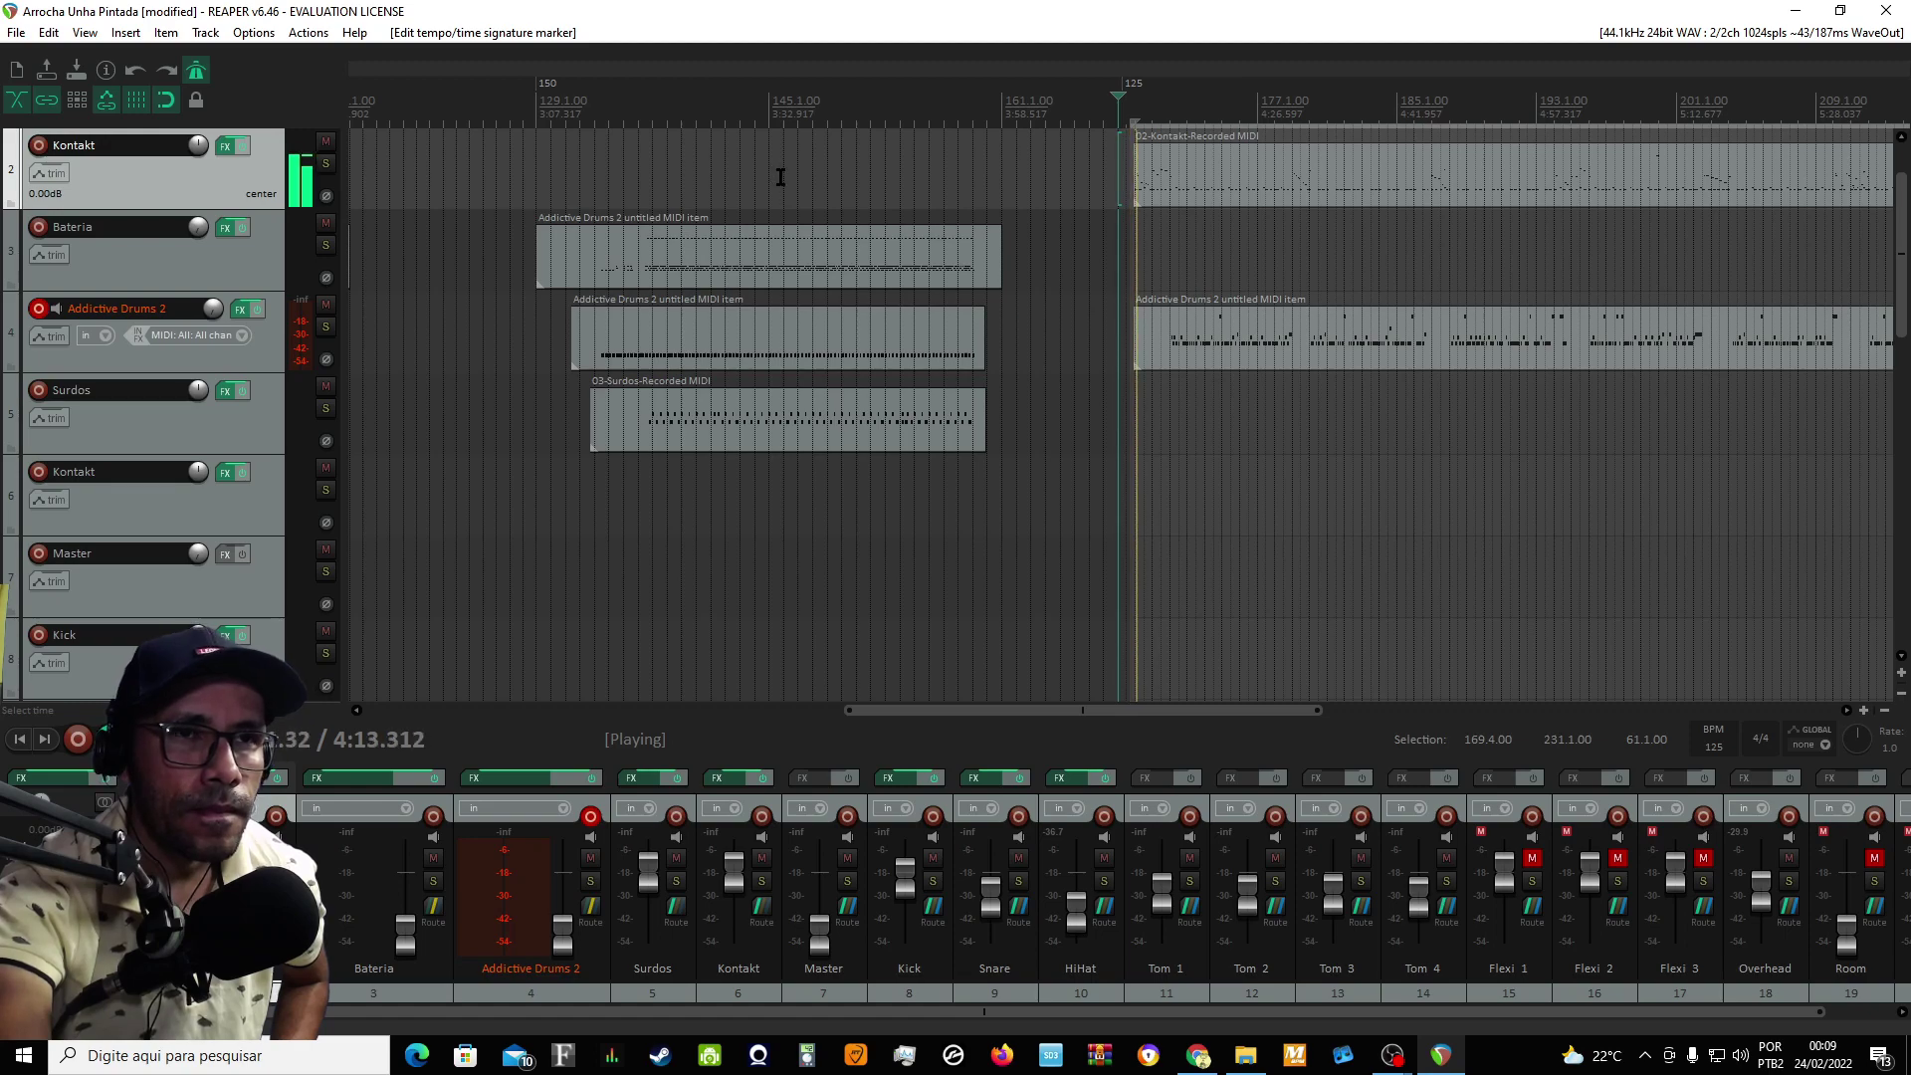
scroll(1260, 292, up, 1)
scroll(1235, 336, down, 2)
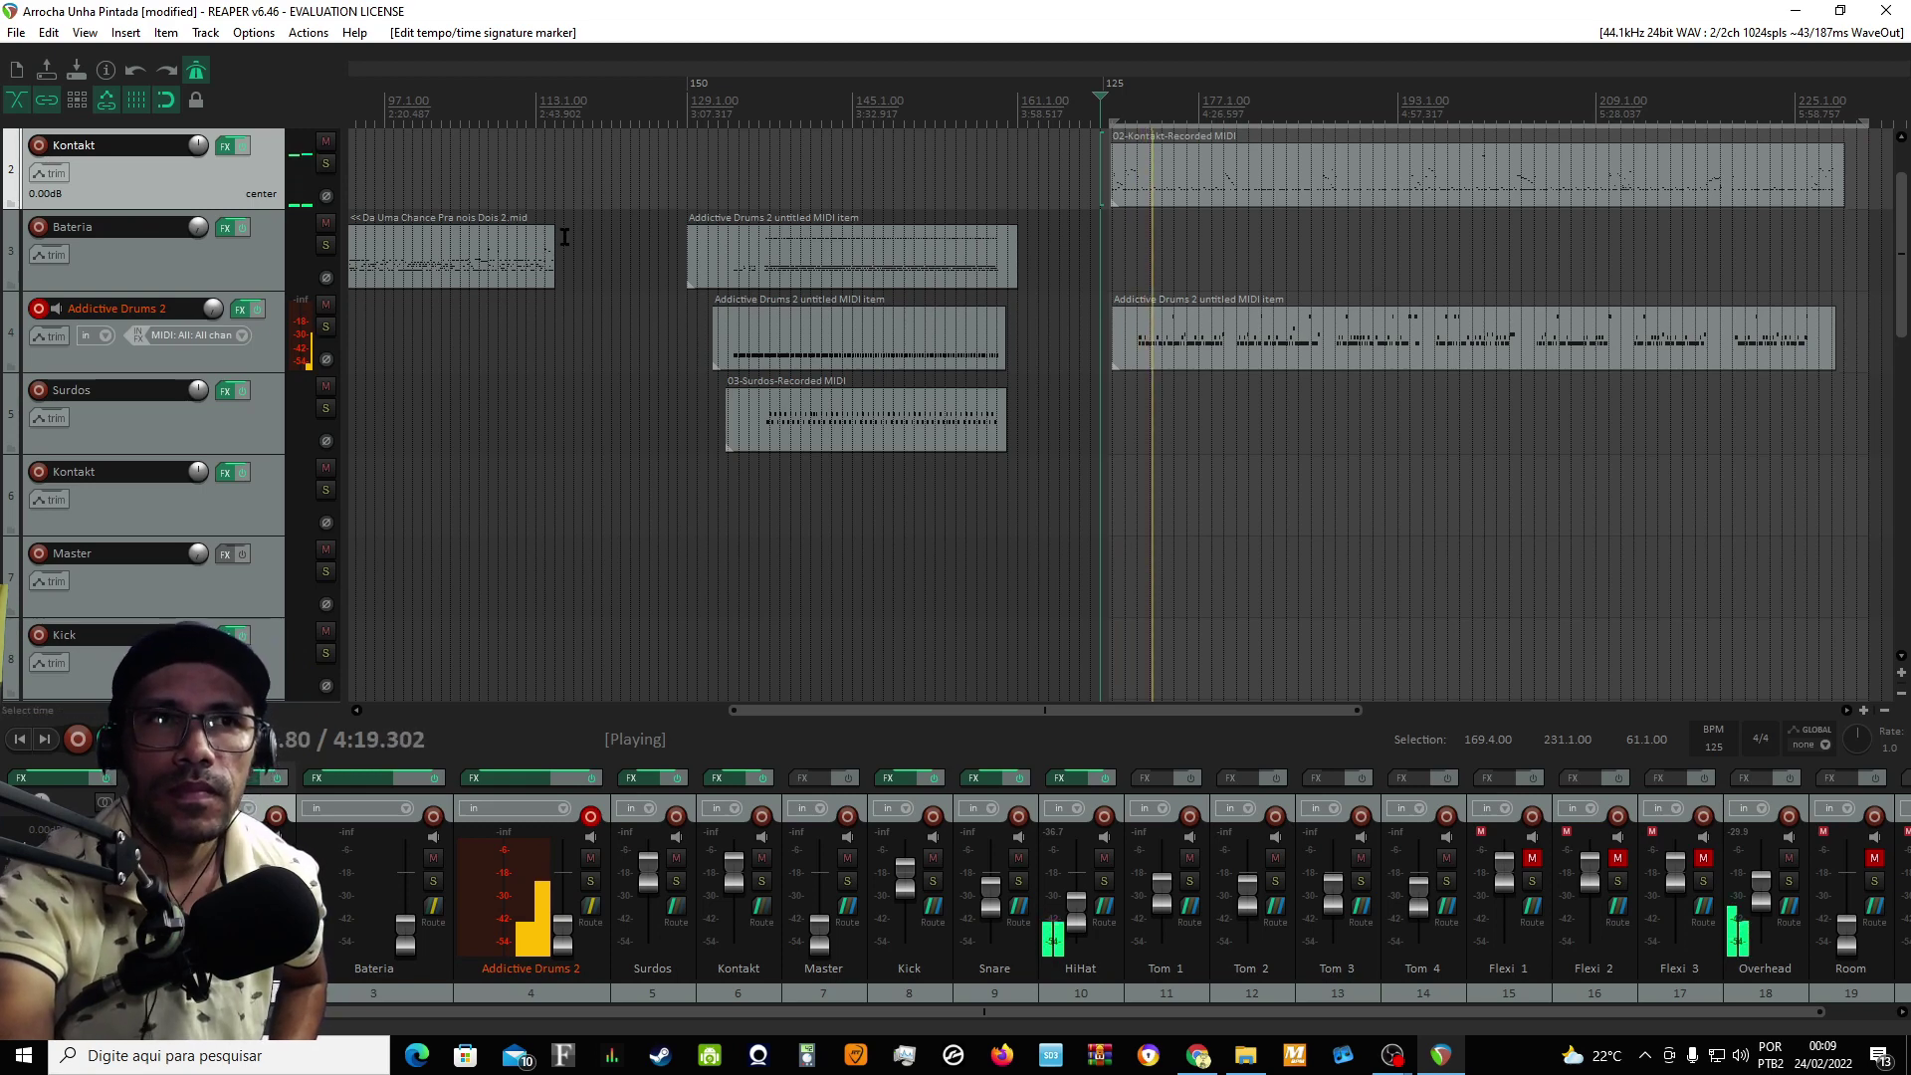
key(space)
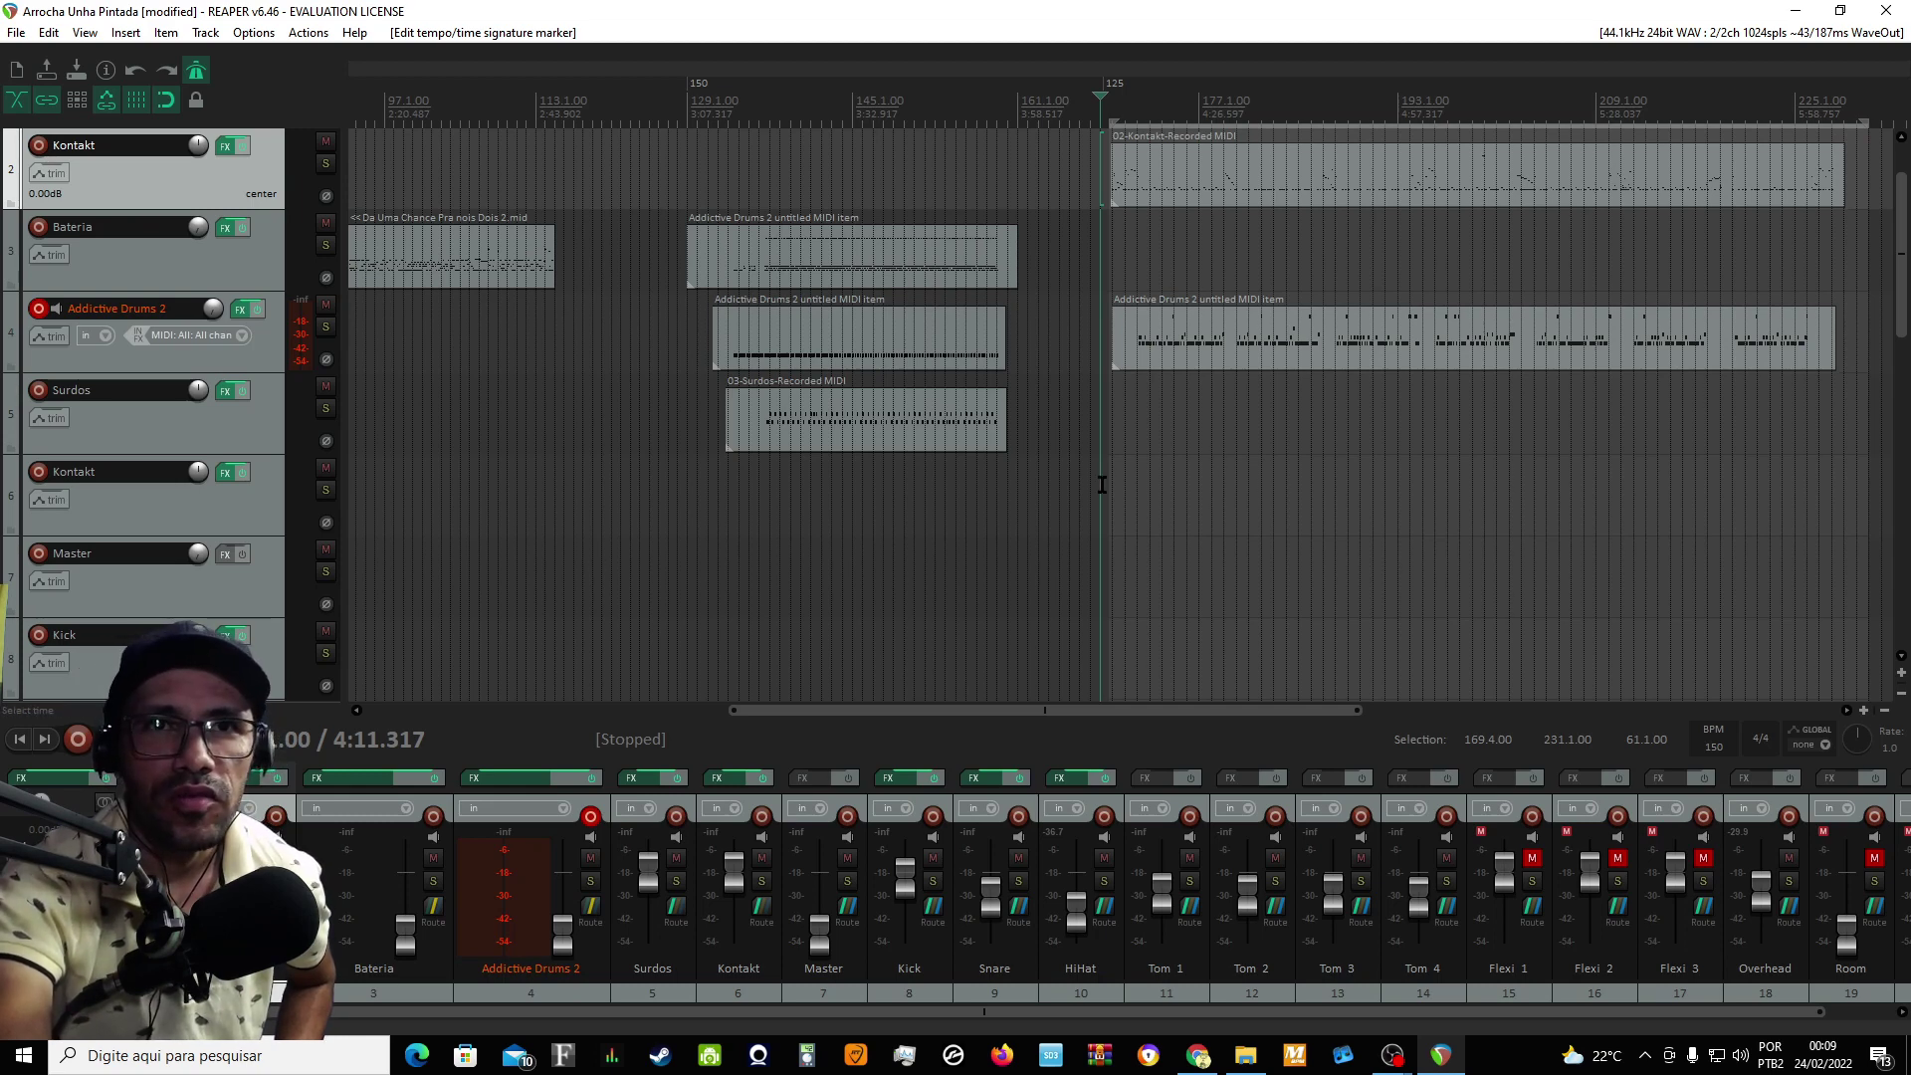
- Place the edit cursor at about 4:34.277, between the 125 and 155 BPM markers
scroll(1624, 132, down, 2)
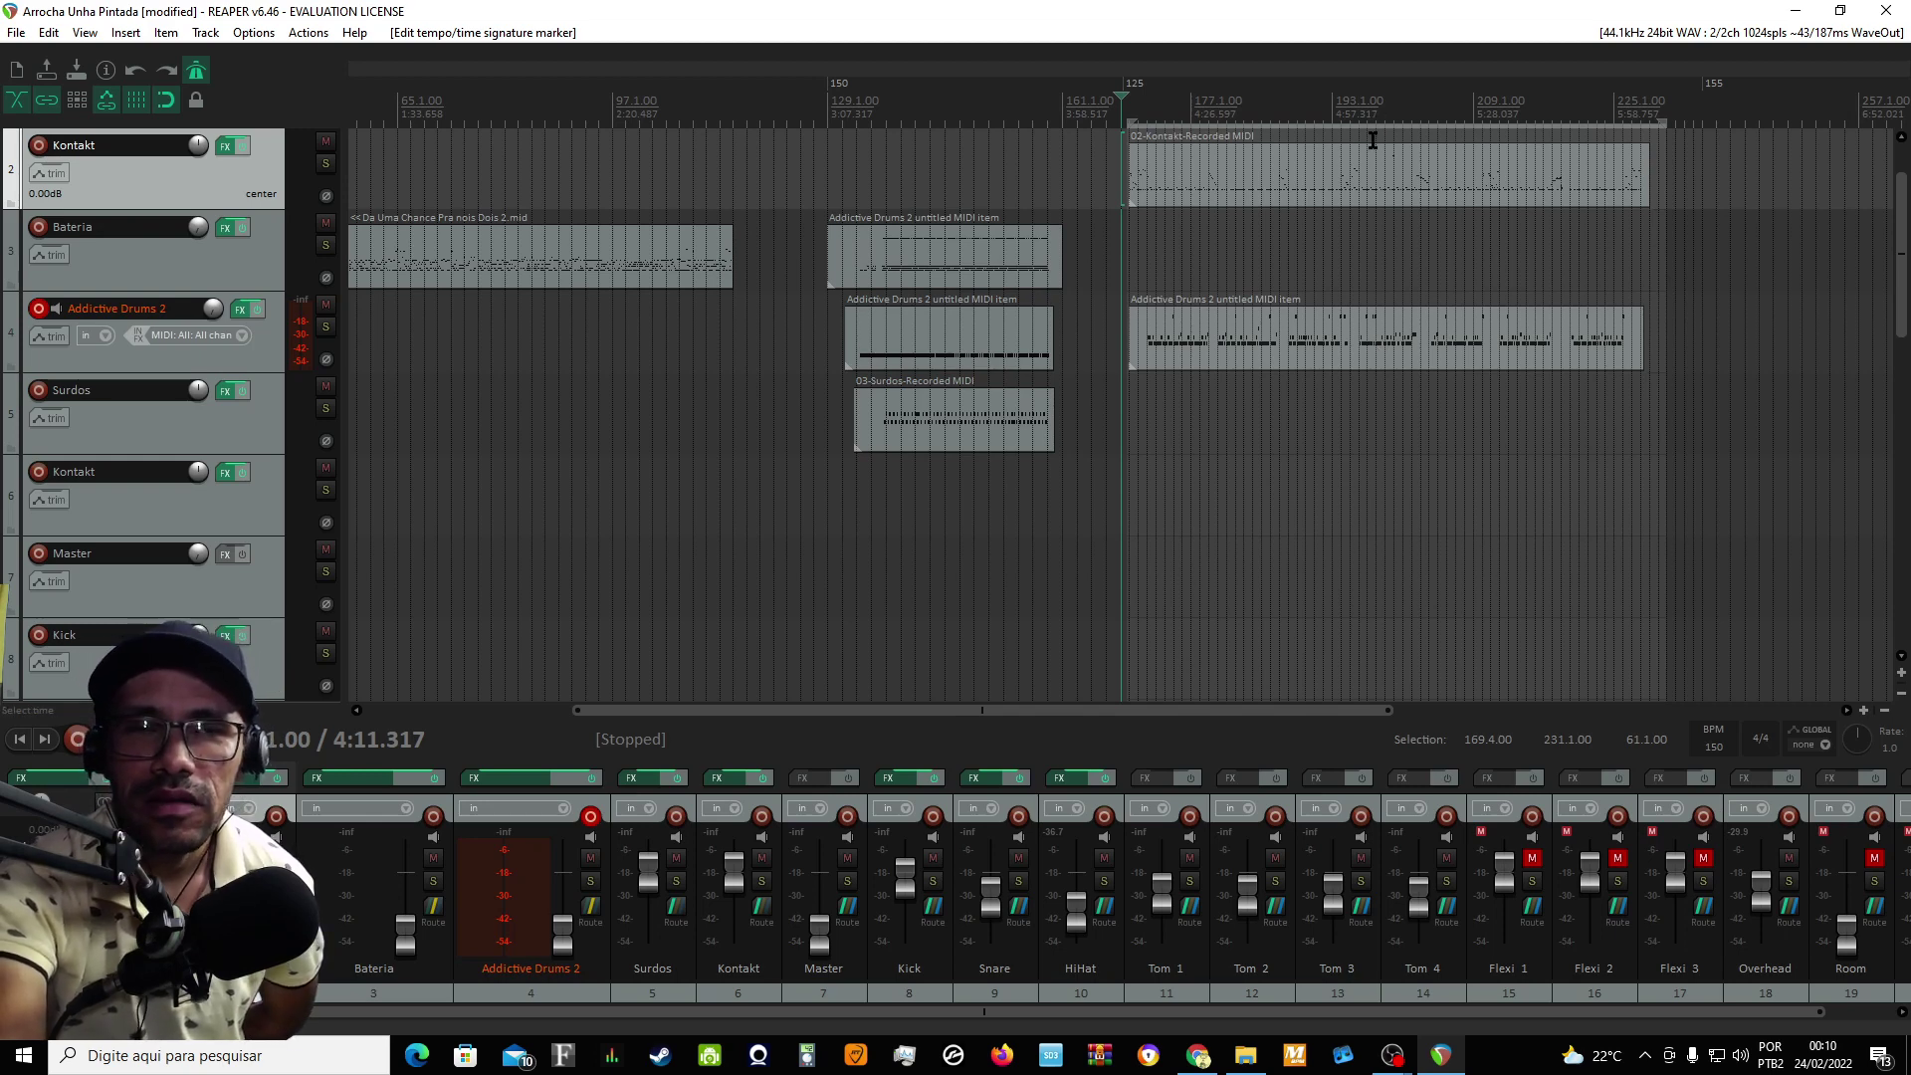
click(1229, 112)
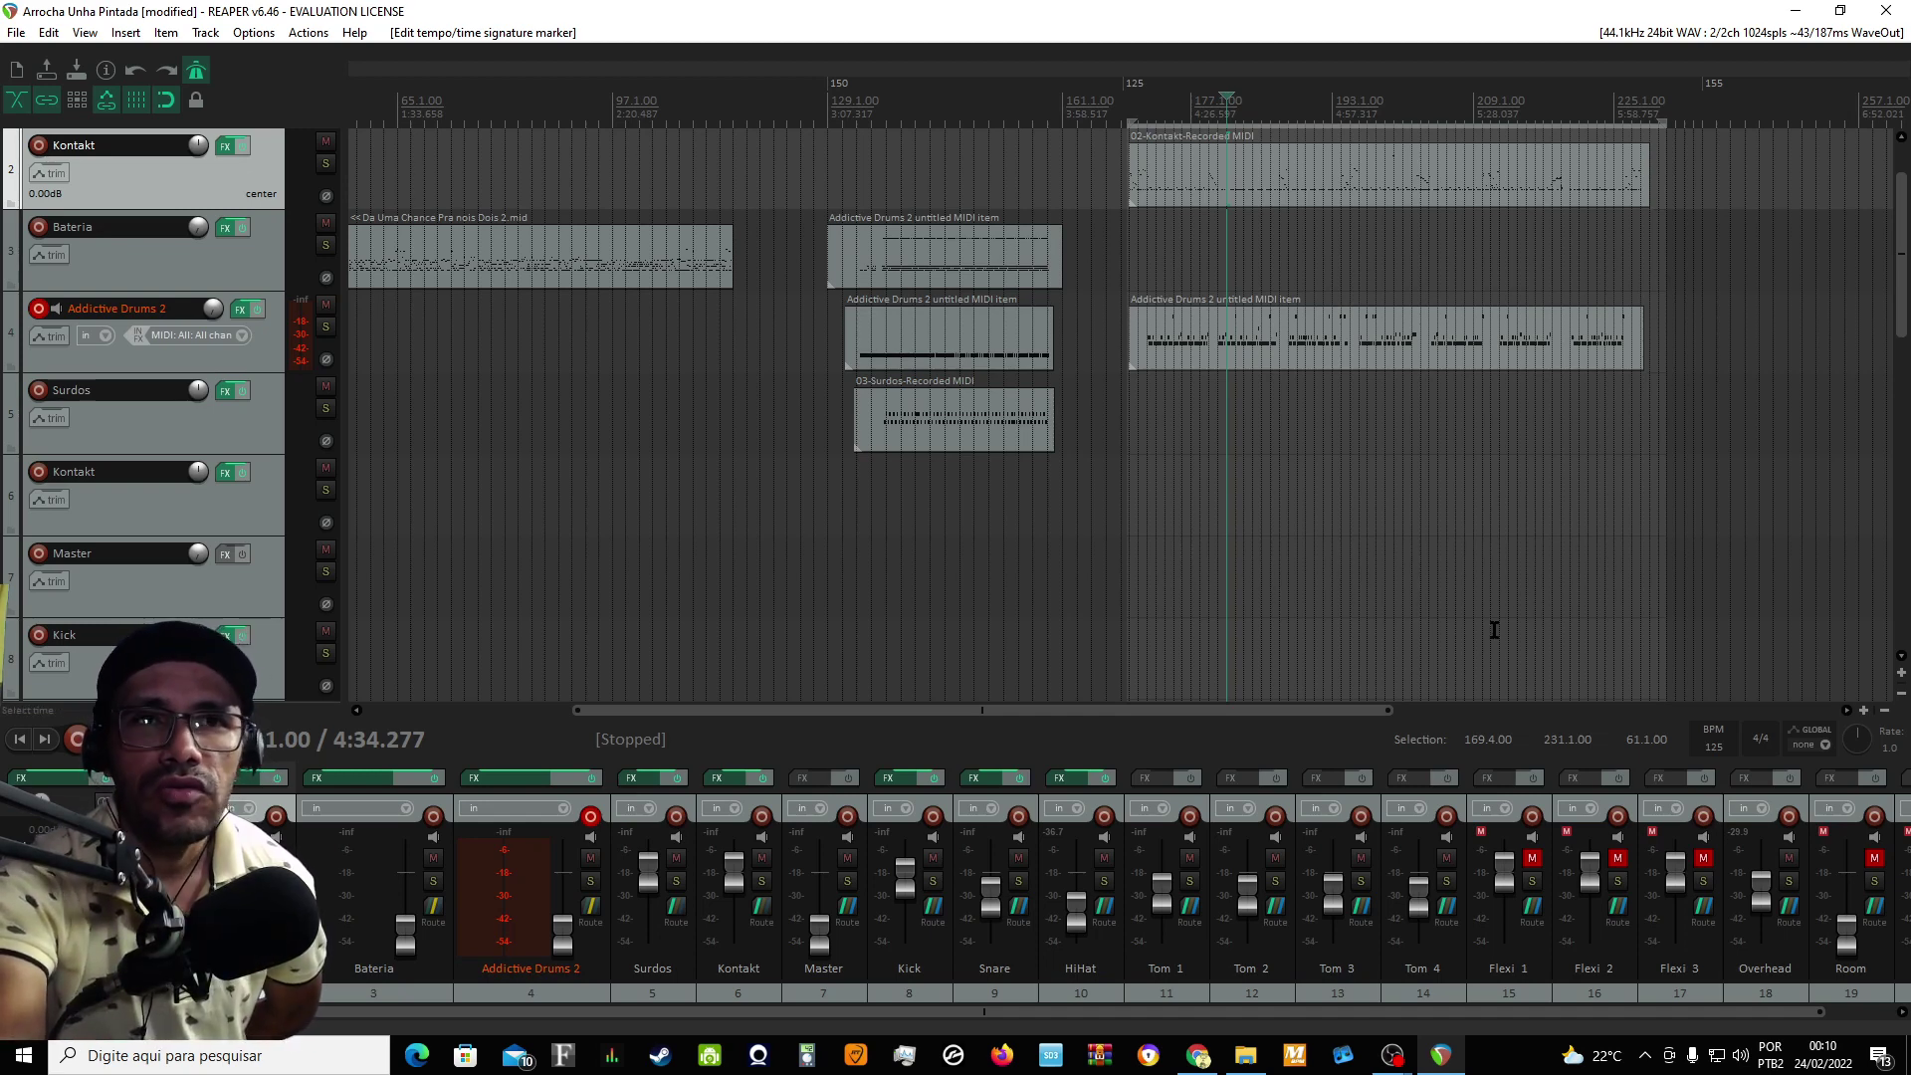
drag(1391, 711, 1390, 710)
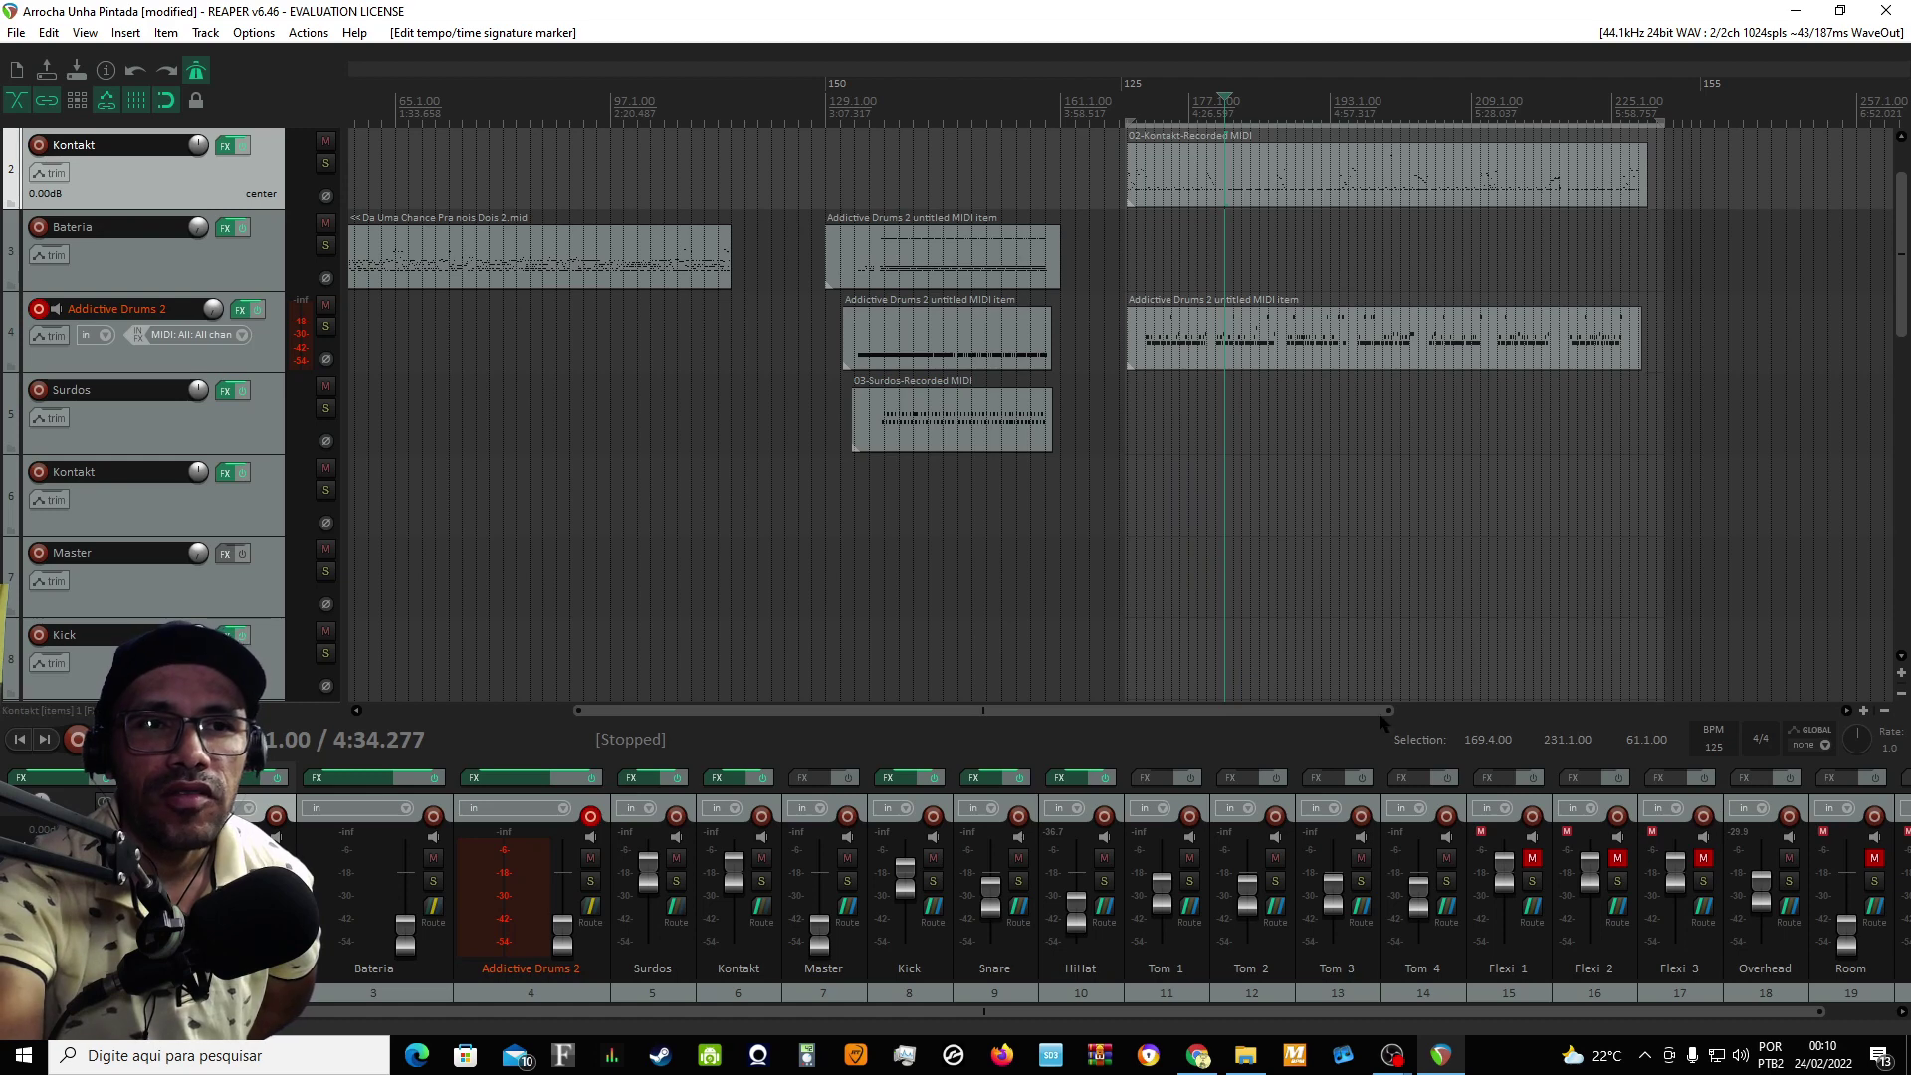
drag(1380, 713, 1312, 742)
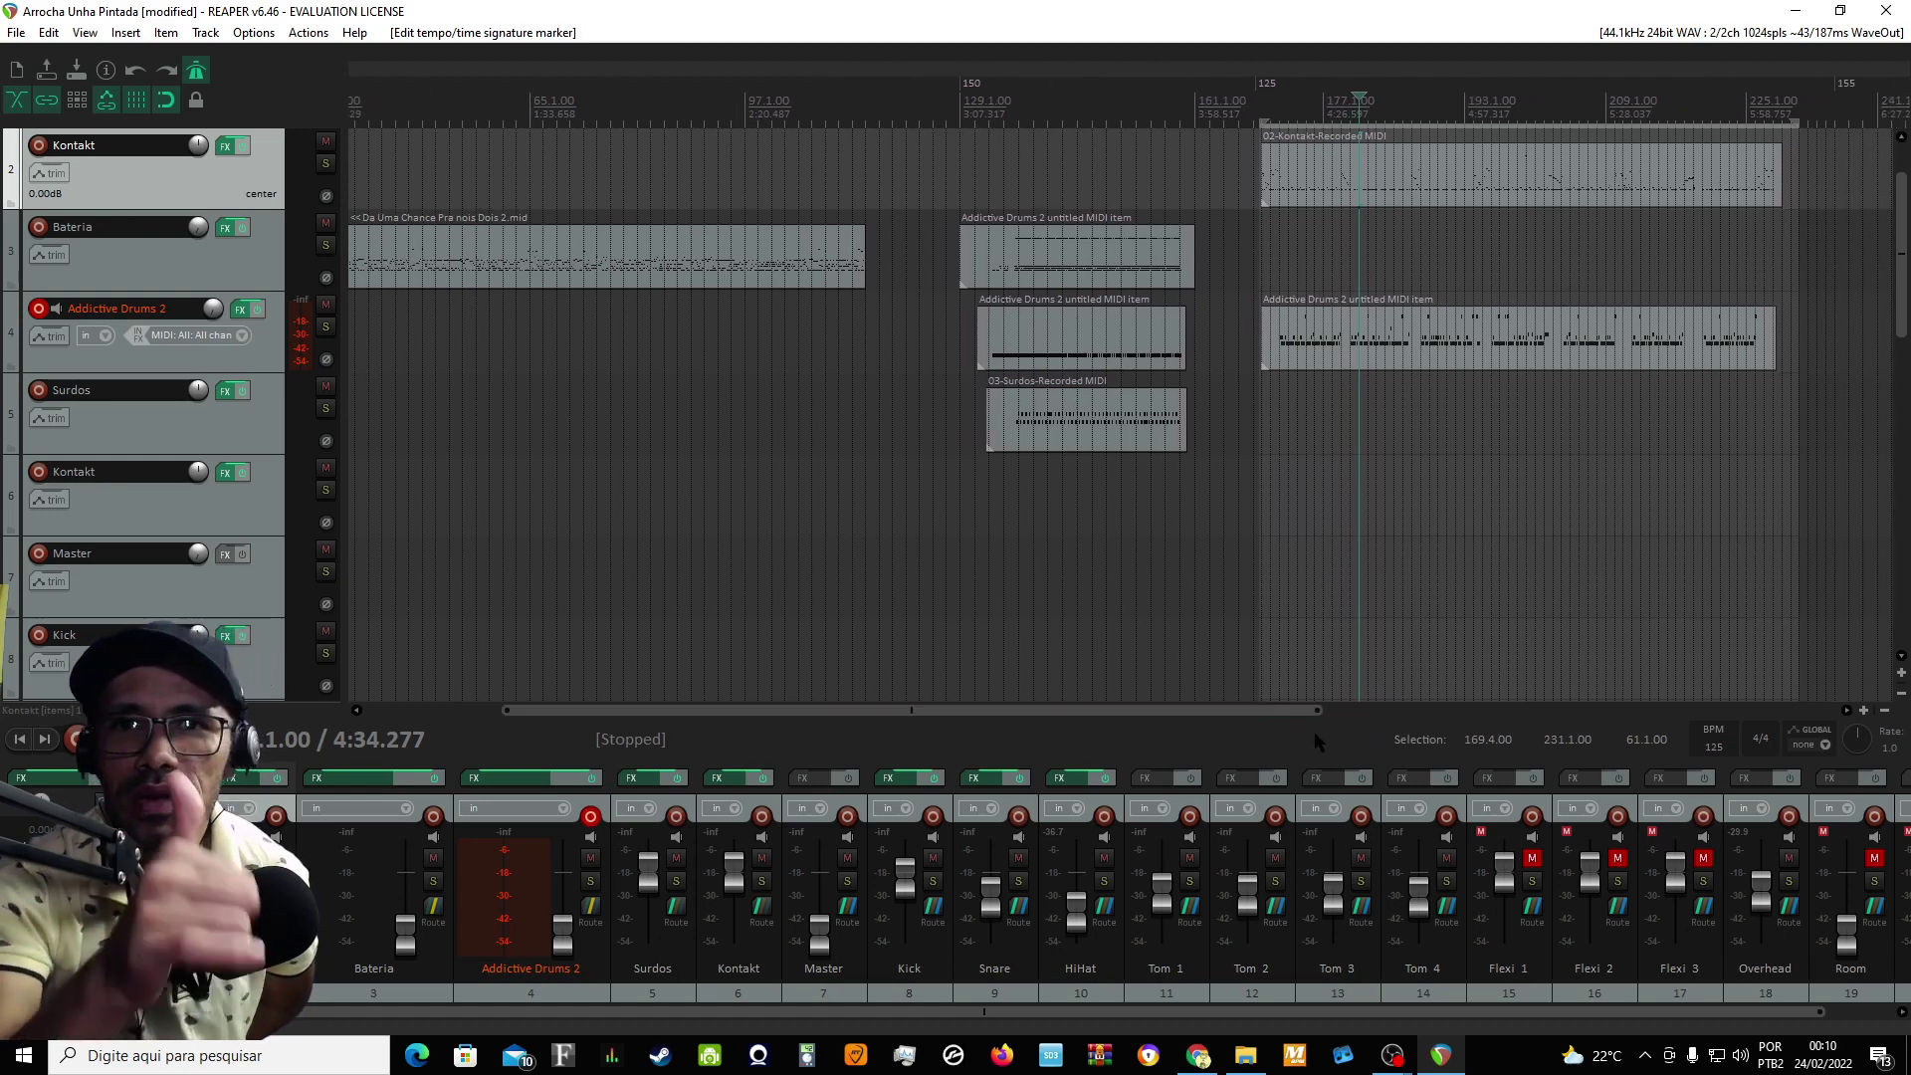